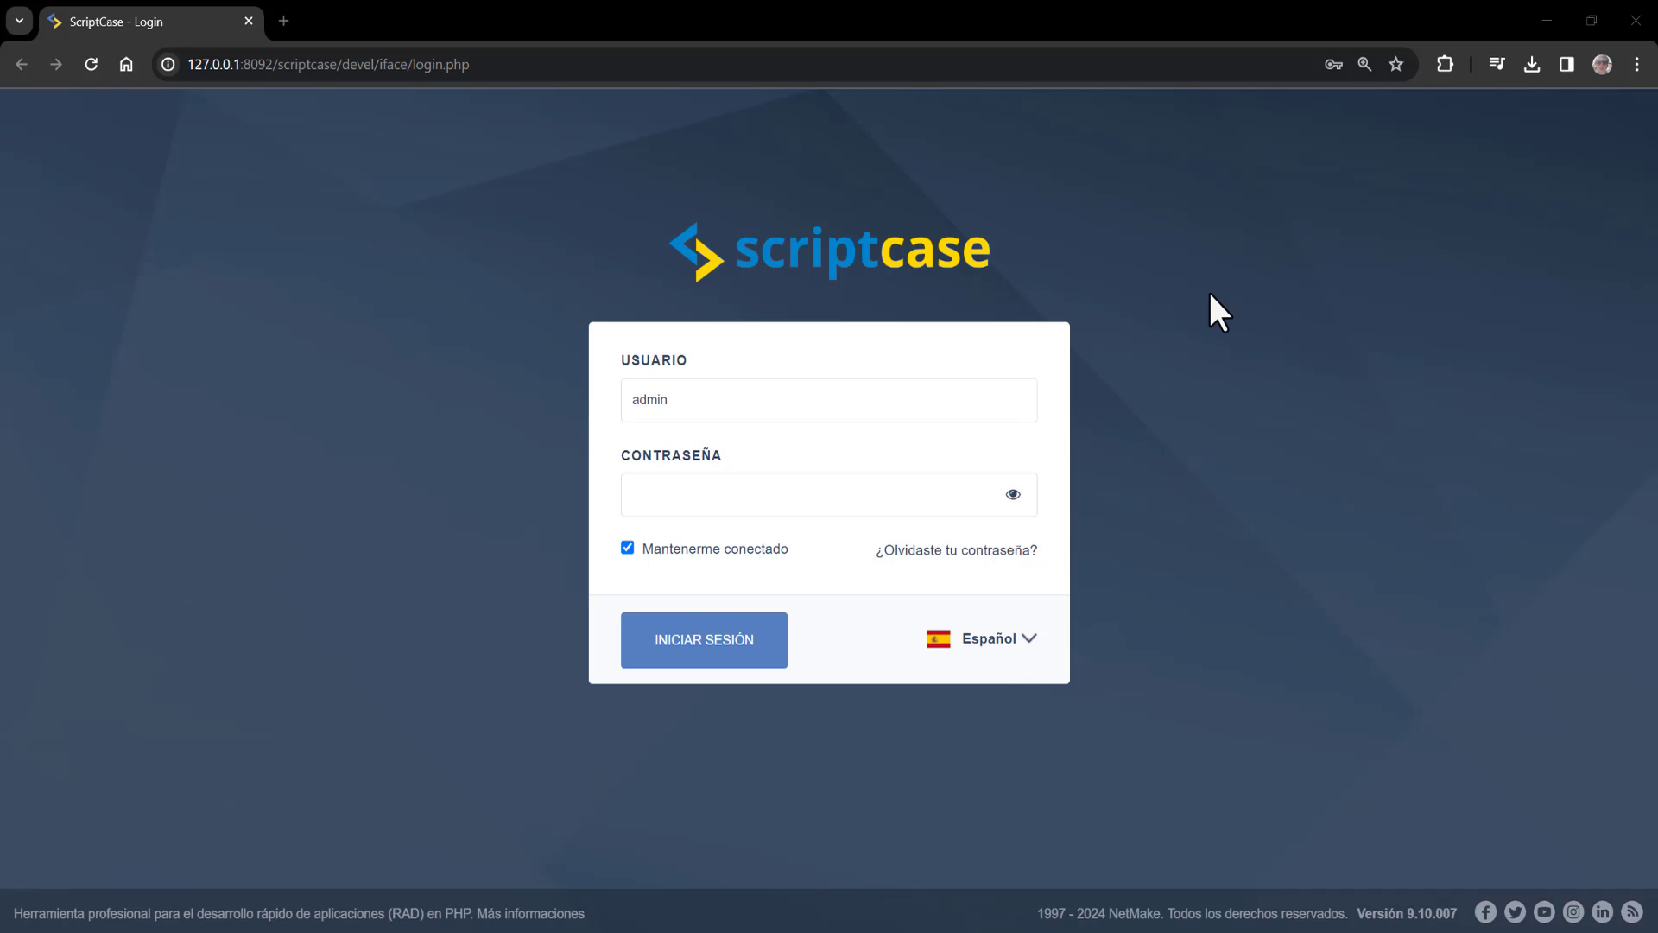
Enter the account password in the Contraseña field of the Scriptcase login form
{"action": "left_click", "coordinate": [972, 649]}
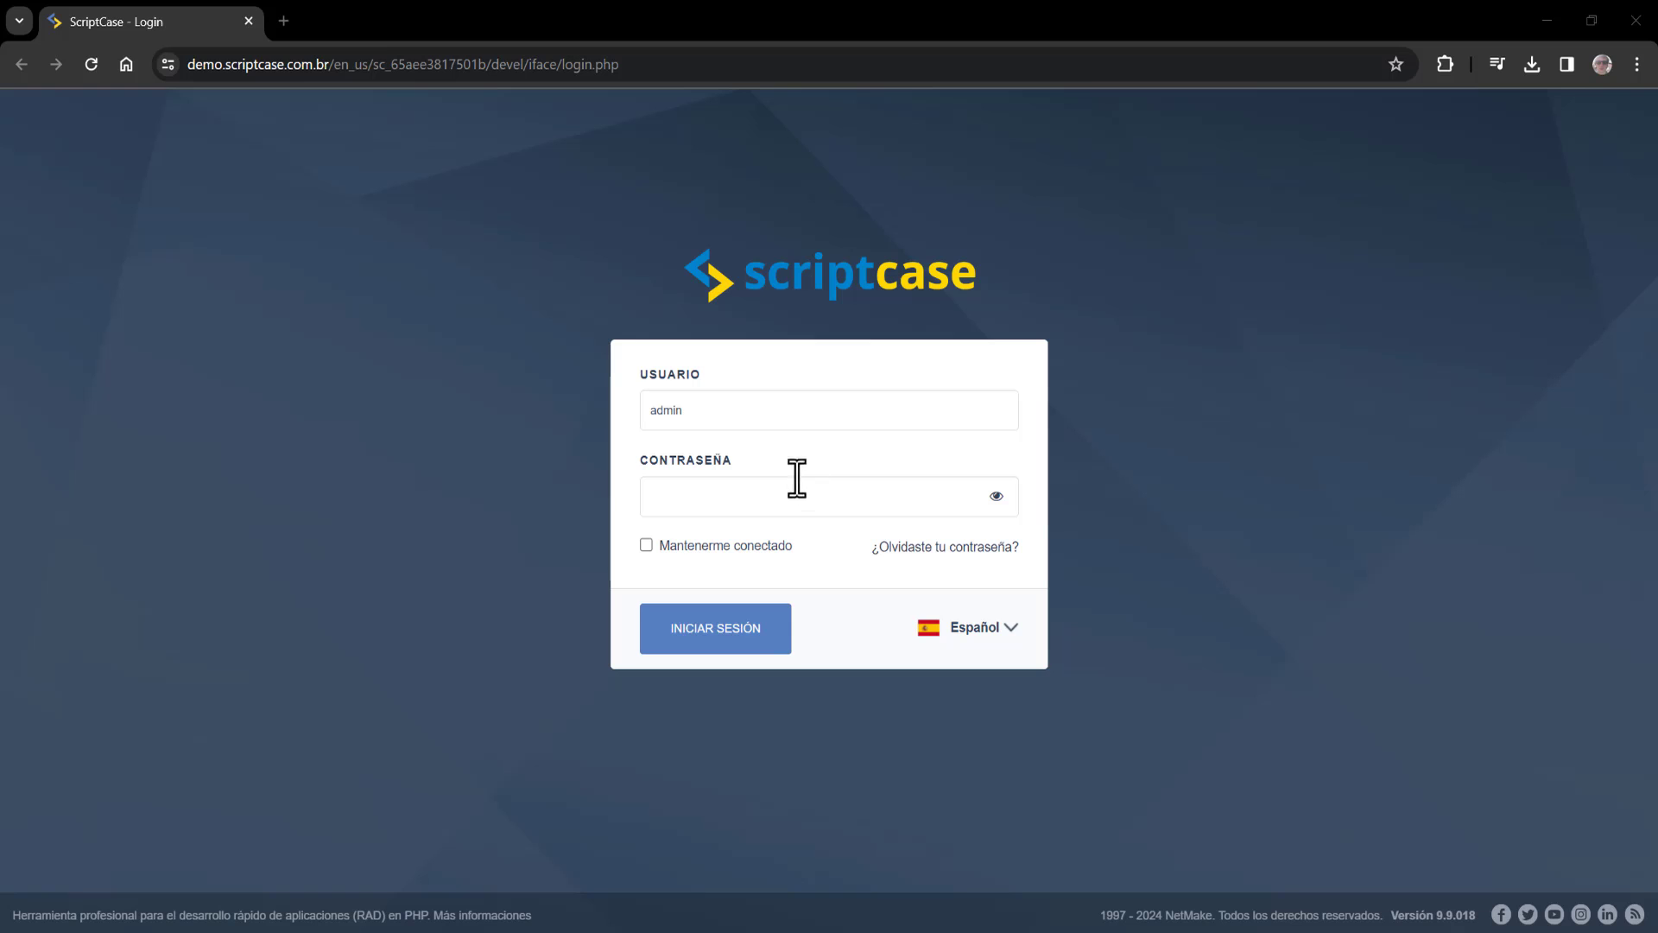
{"action": "left_click", "coordinate": [715, 503]}
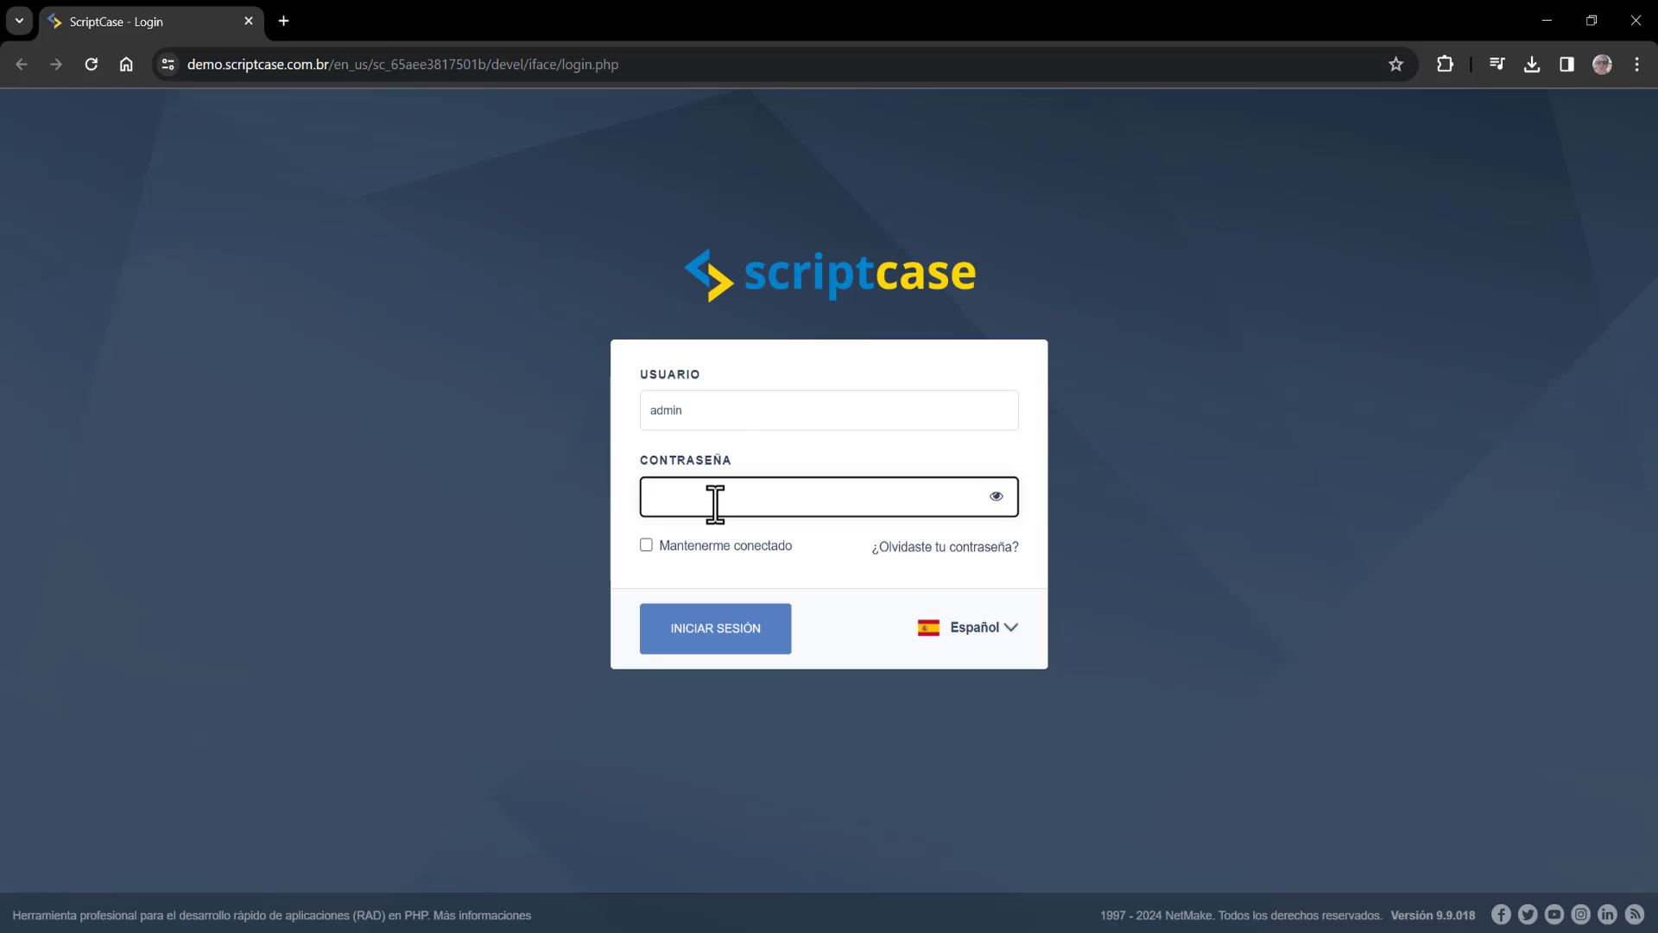
{"action": "type", "text": "admin"}
Sign in, acknowledge the welcome dialog with 'OK, Entendido' and close the support chat
{"action": "left_click", "coordinate": [718, 630]}
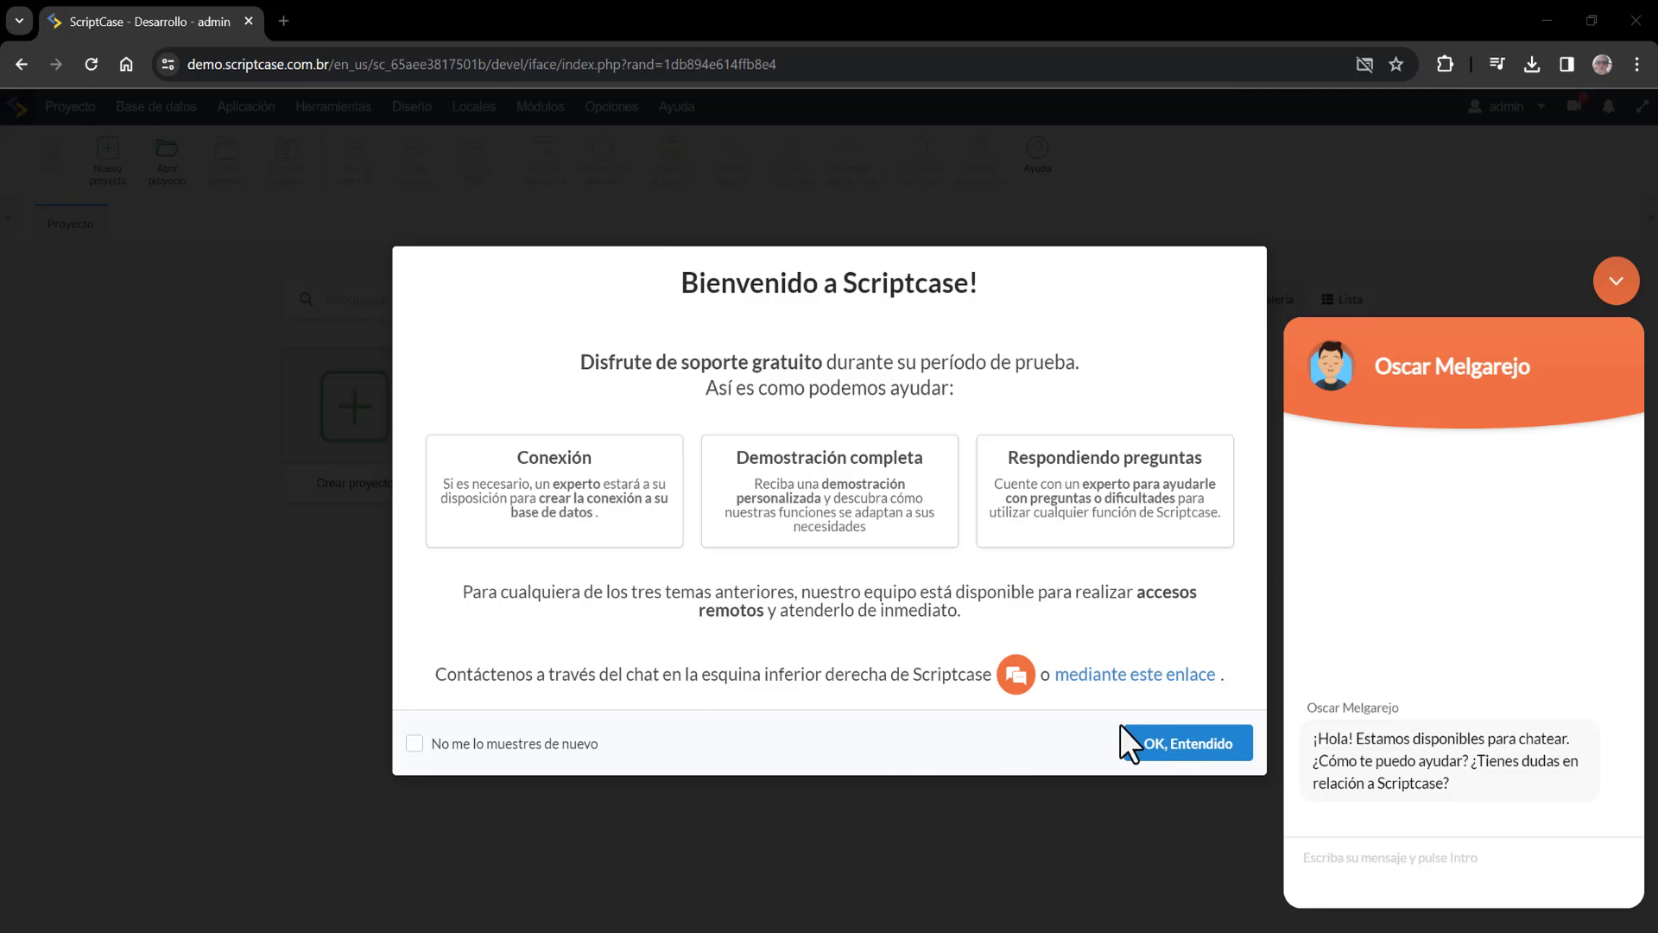
{"action": "left_click", "coordinate": [1221, 748]}
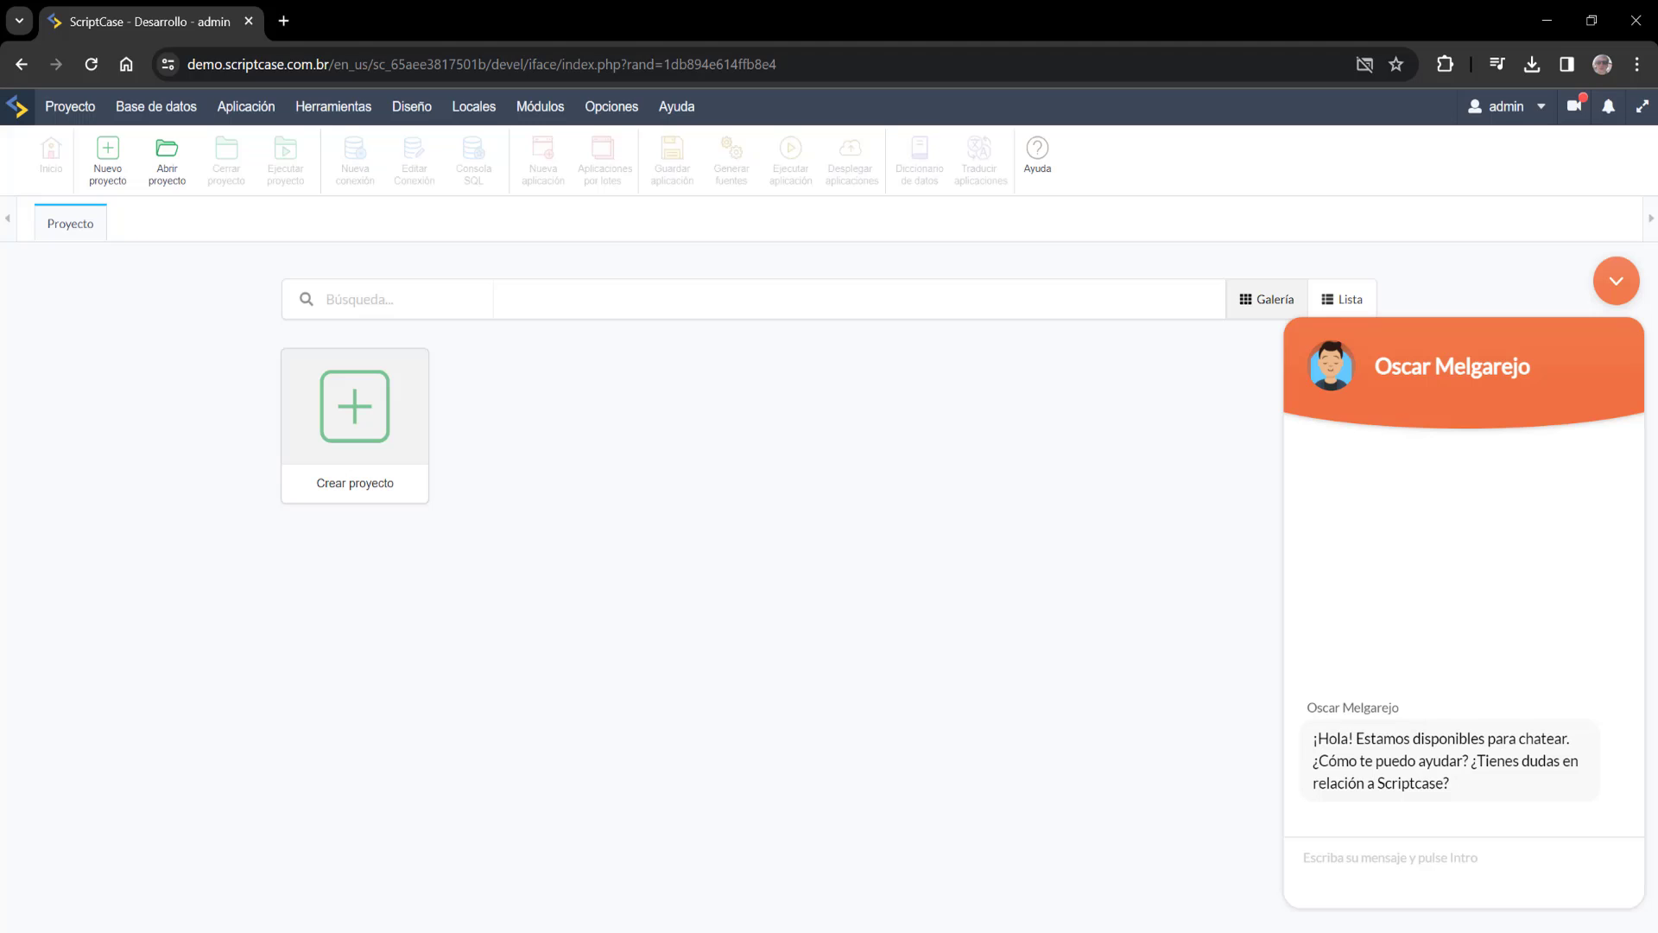
{"action": "left_click", "coordinate": [1616, 283]}
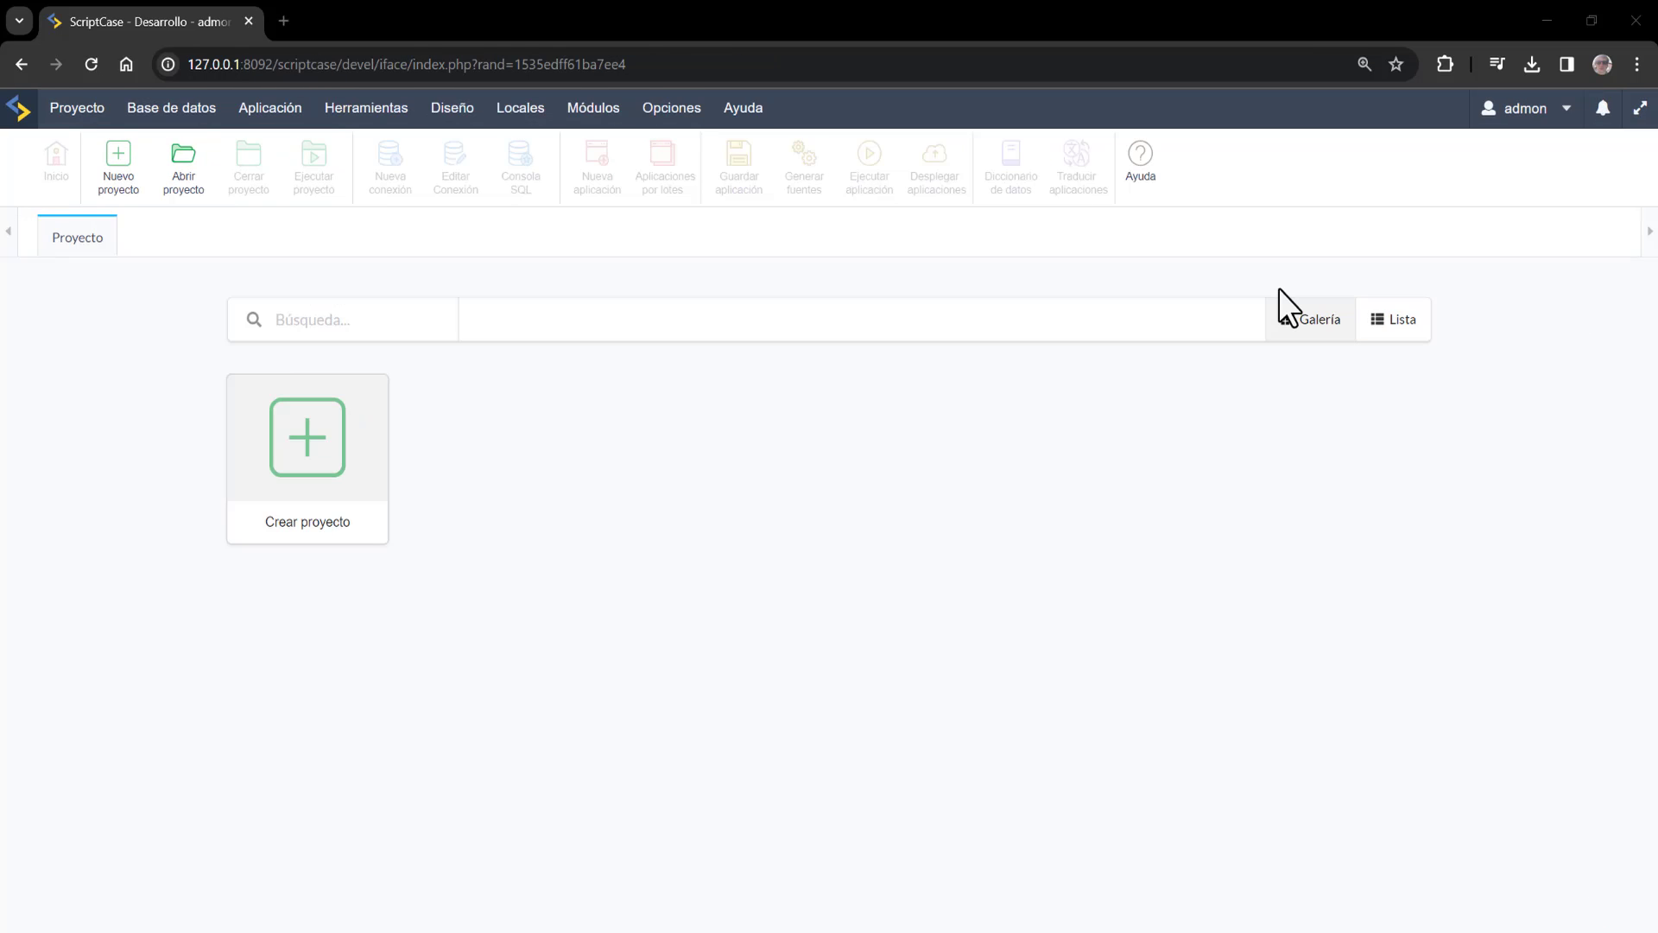
Create a blank project keeping the name 'project' and proceed past its details
{"action": "left_click", "coordinate": [323, 453]}
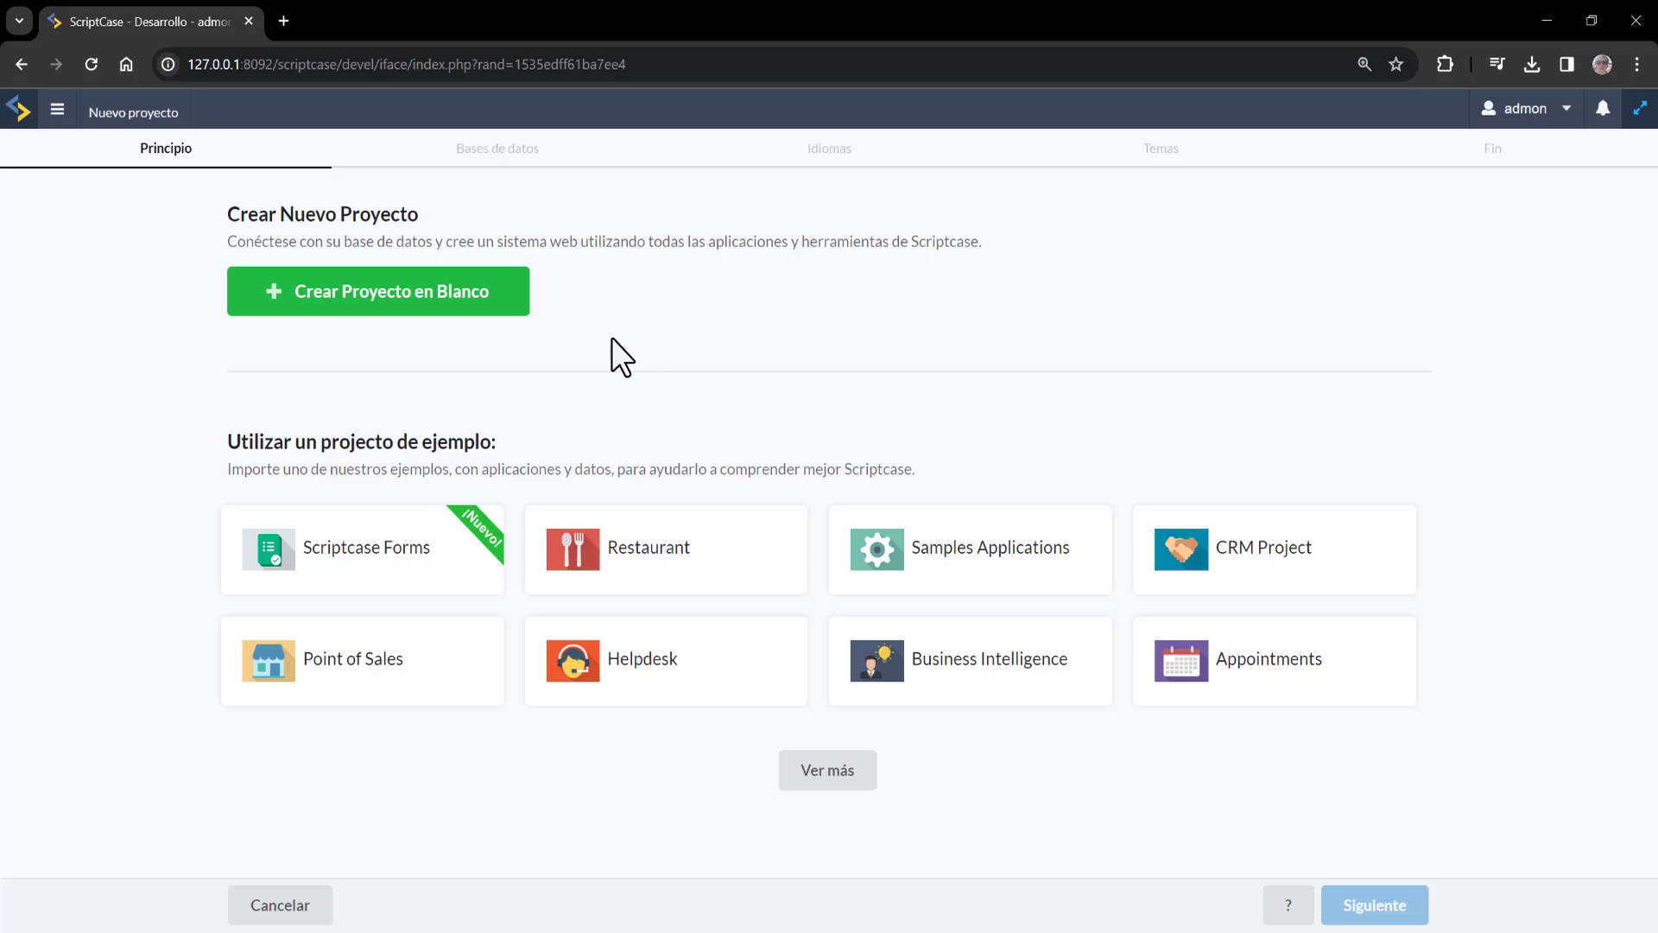
{"action": "left_click", "coordinate": [411, 324]}
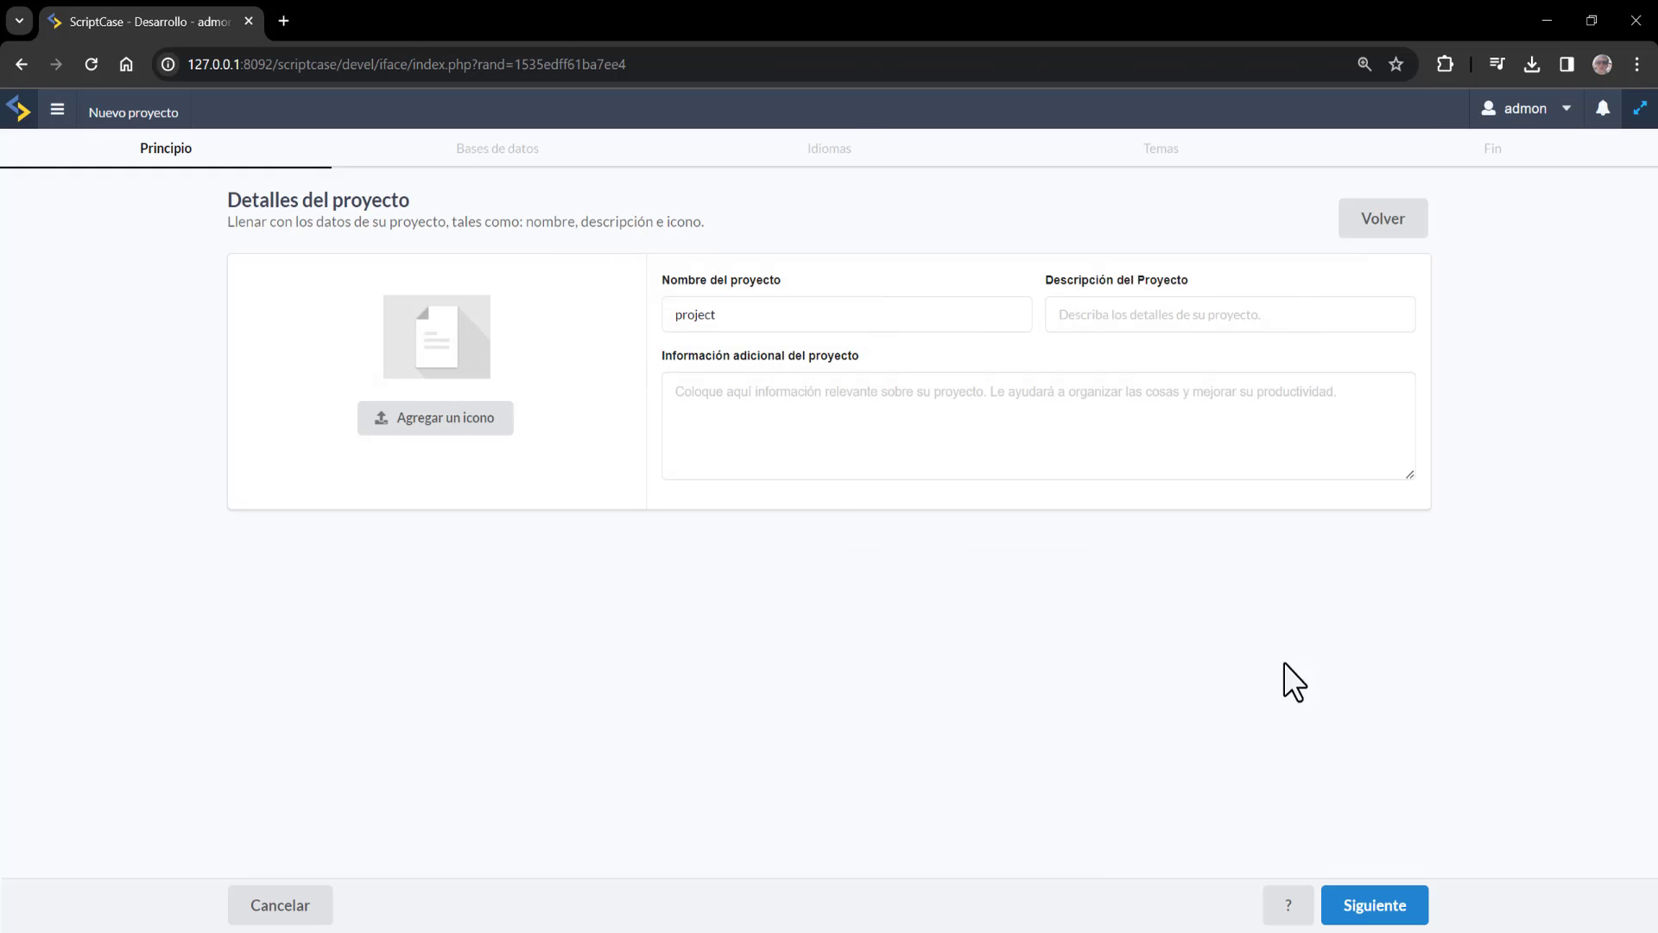
{"action": "left_click", "coordinate": [1394, 908]}
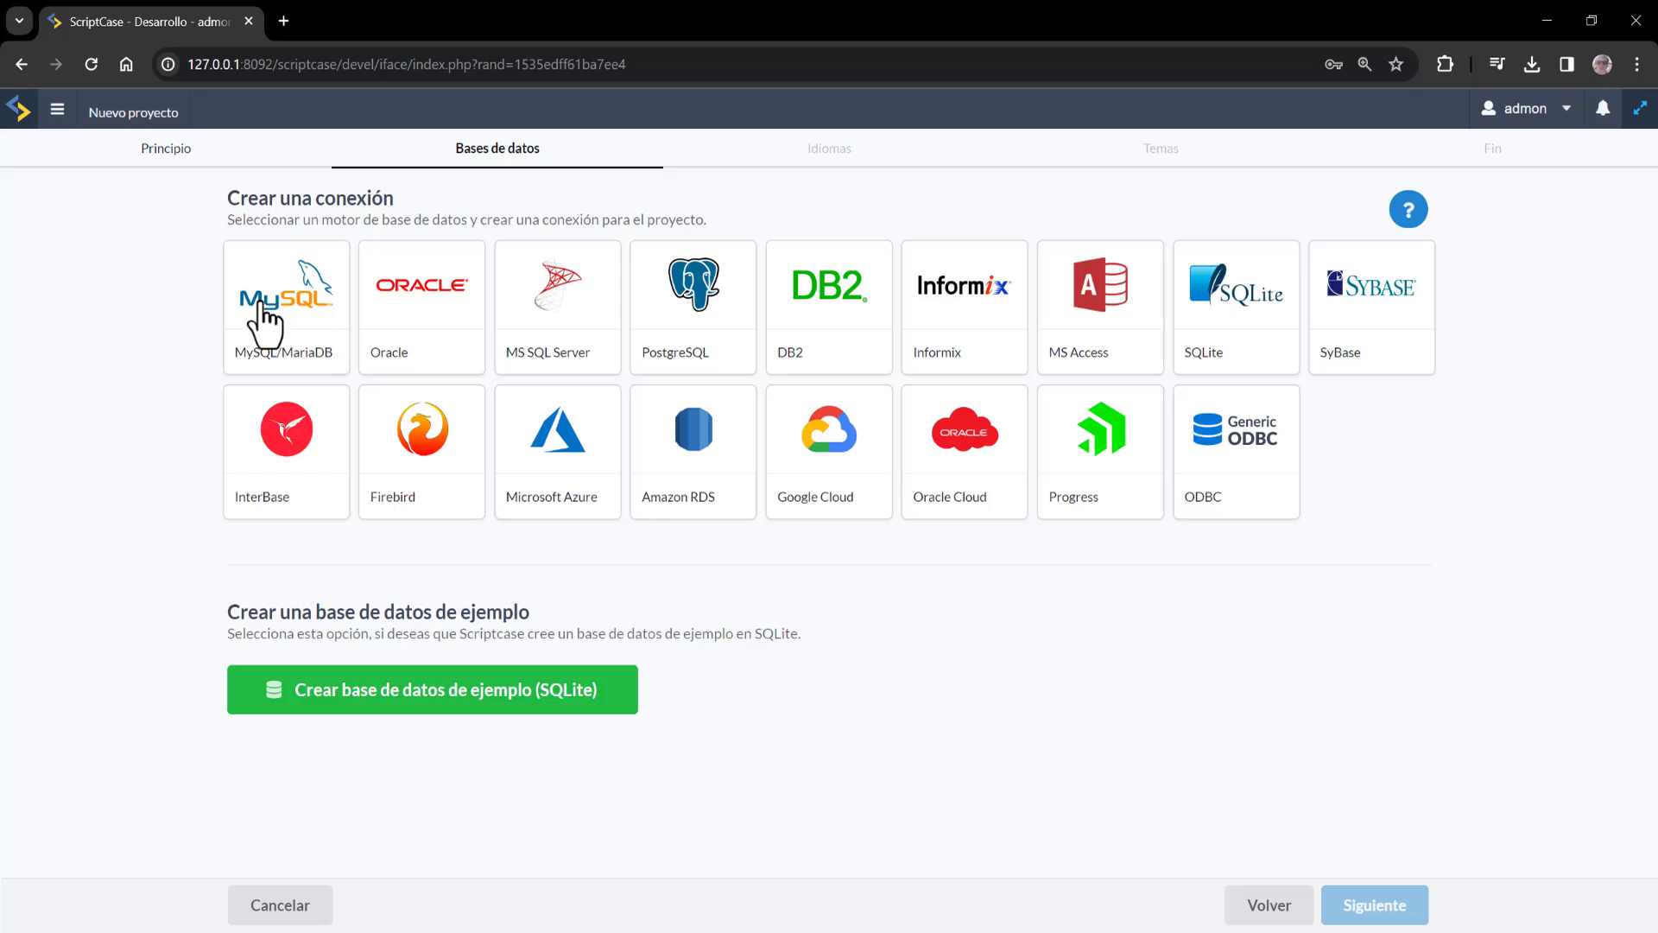
Set up a MySQL/MariaDB connection with the database password, selecting the bd_v910migracion database
{"action": "left_click", "coordinate": [321, 339]}
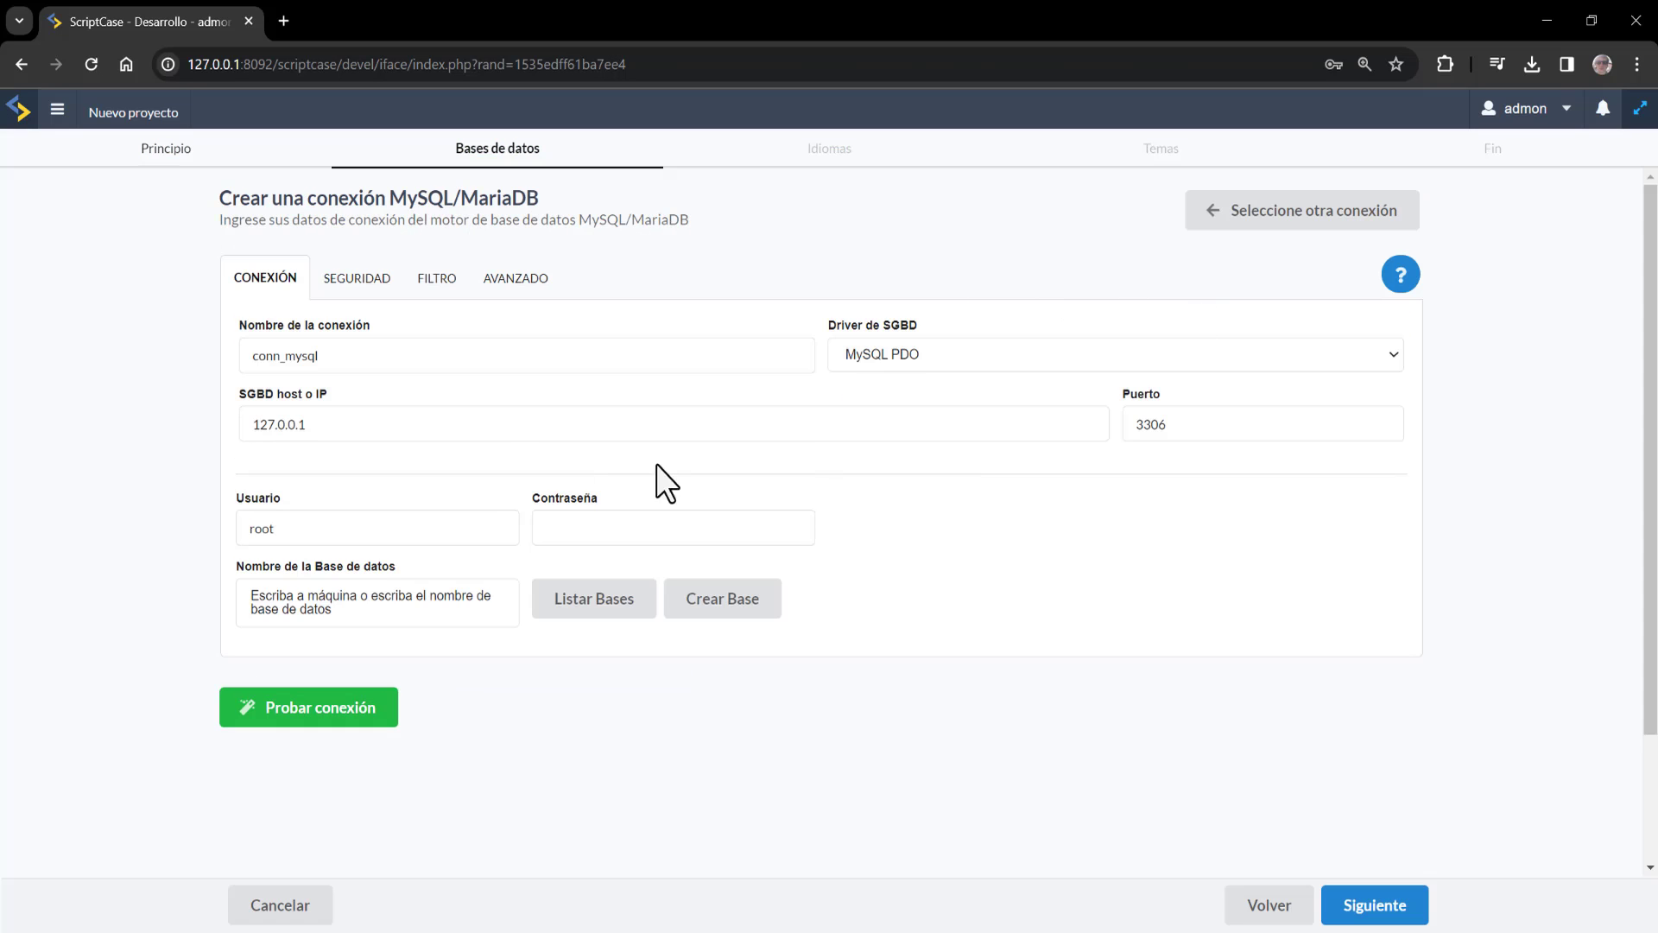
{"action": "left_click", "coordinate": [637, 523]}
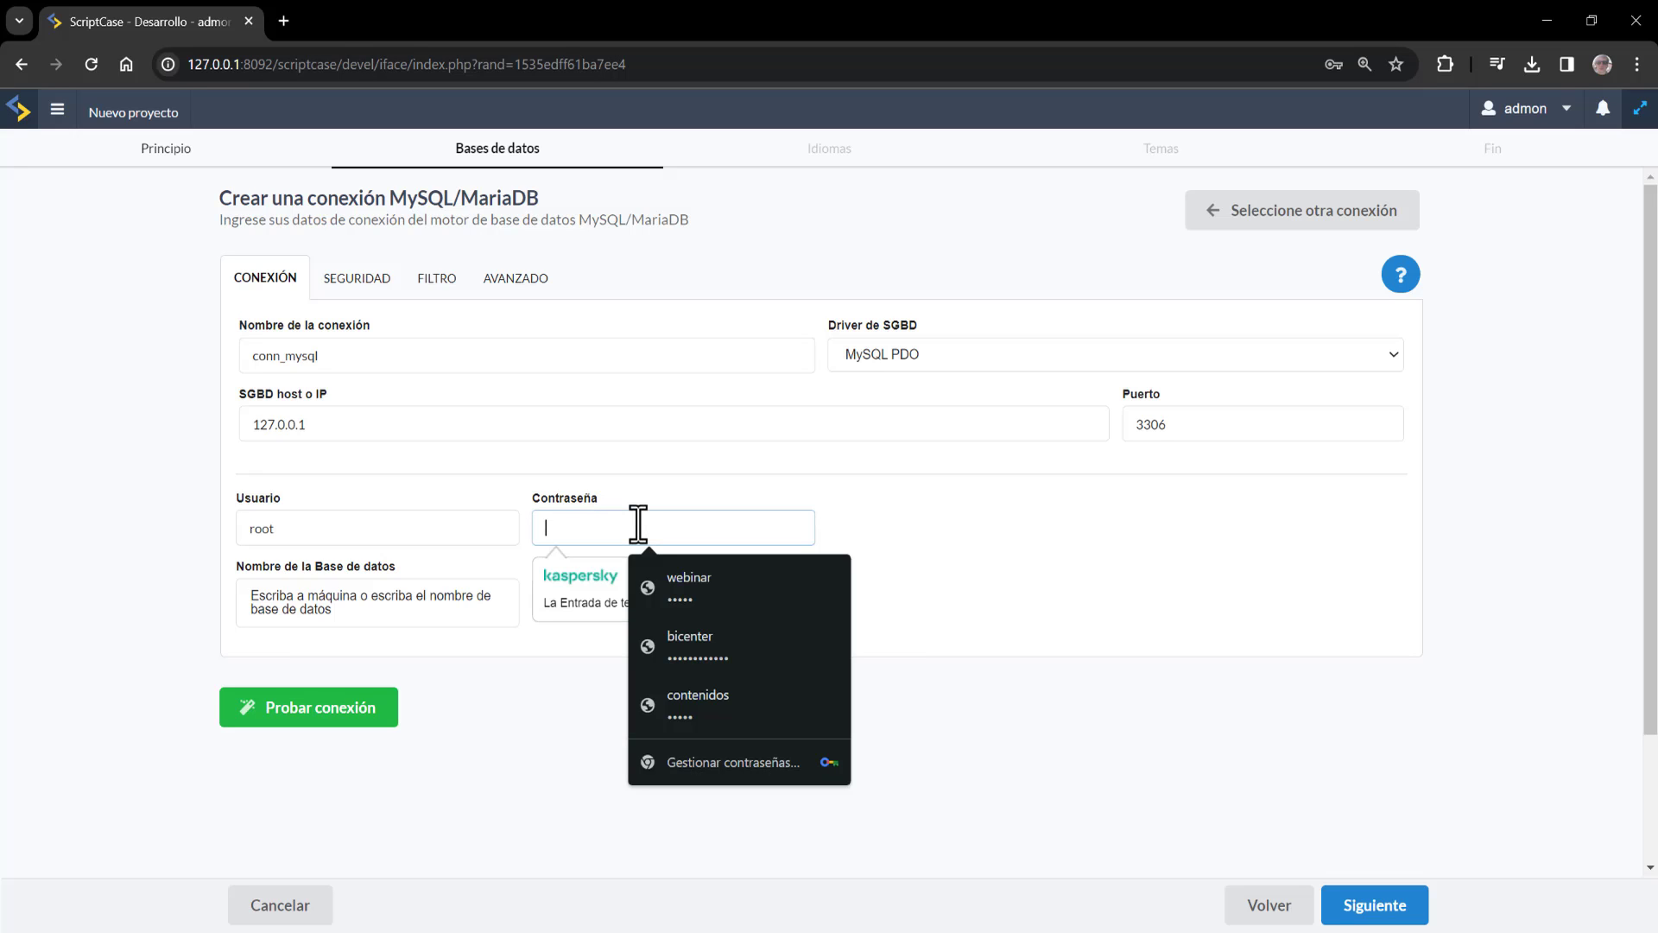
{"action": "type", "text": "••••••••••••"}
{"action": "left_click", "coordinate": [389, 644]}
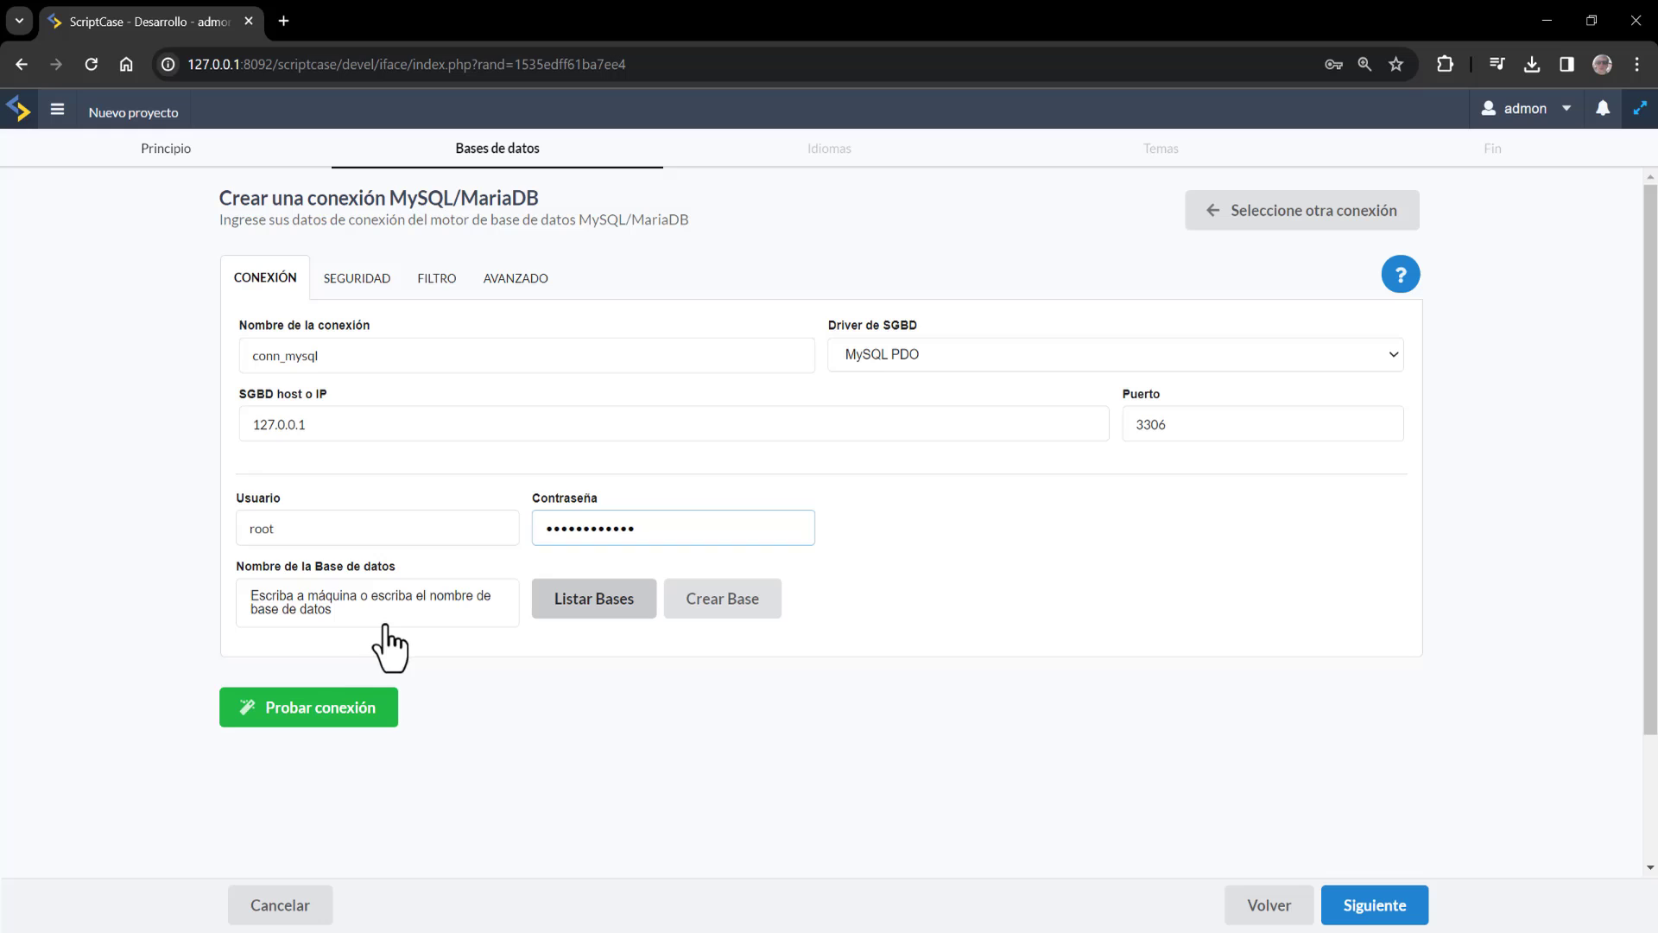
{"action": "left_click", "coordinate": [444, 611]}
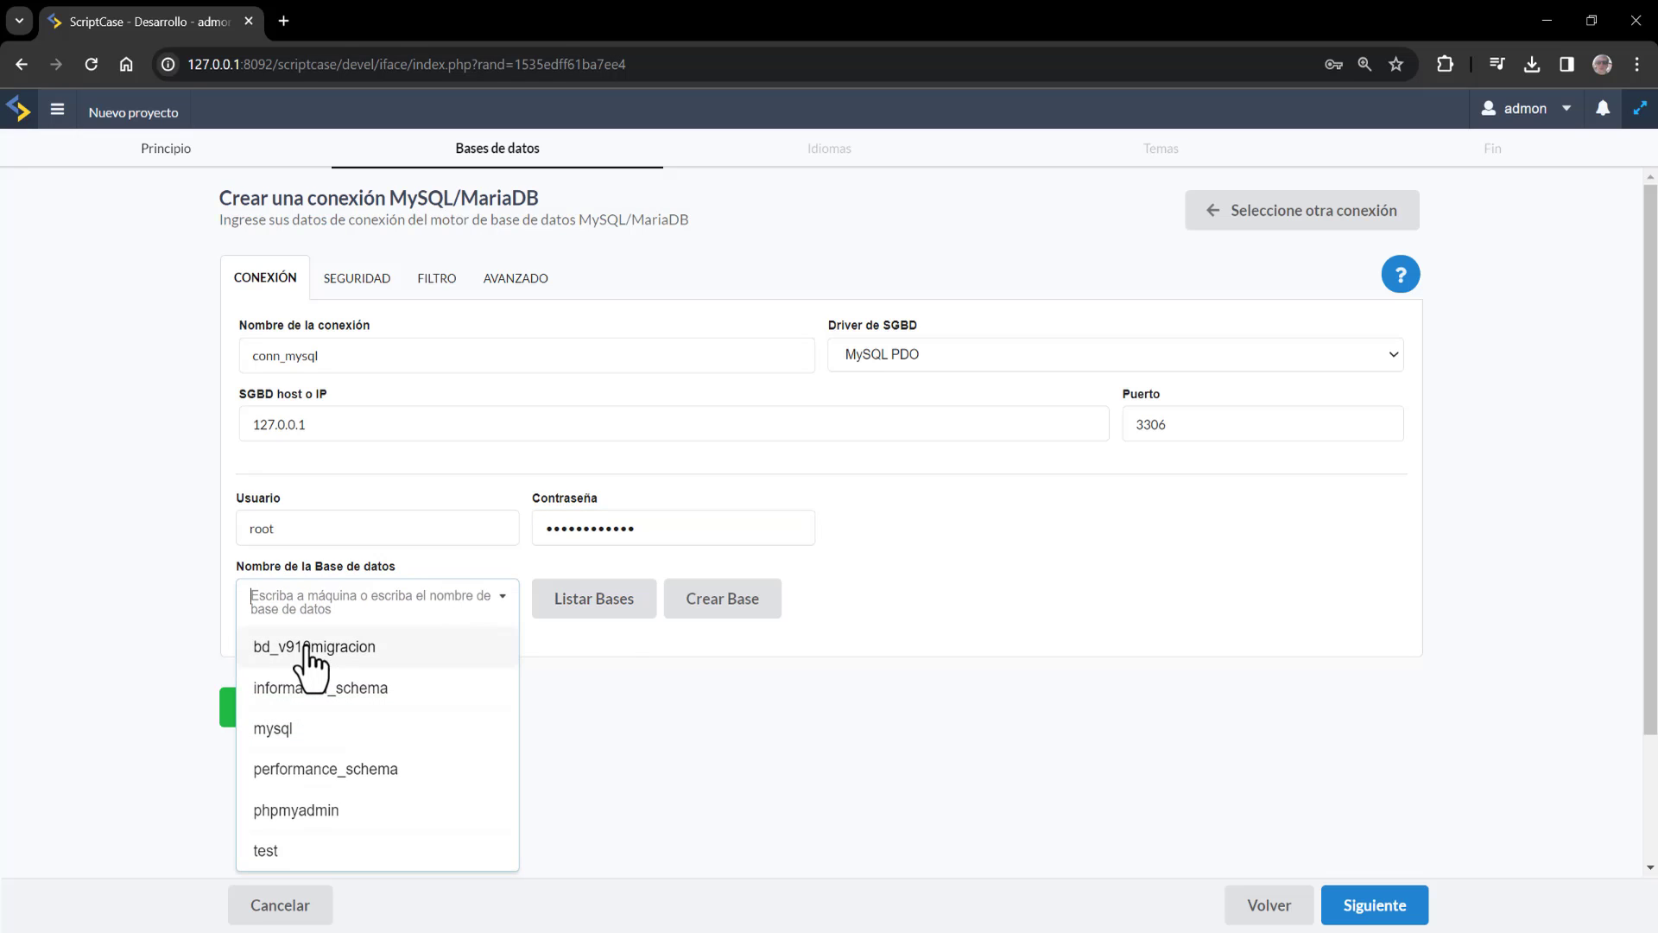
{"action": "left_click", "coordinate": [261, 644]}
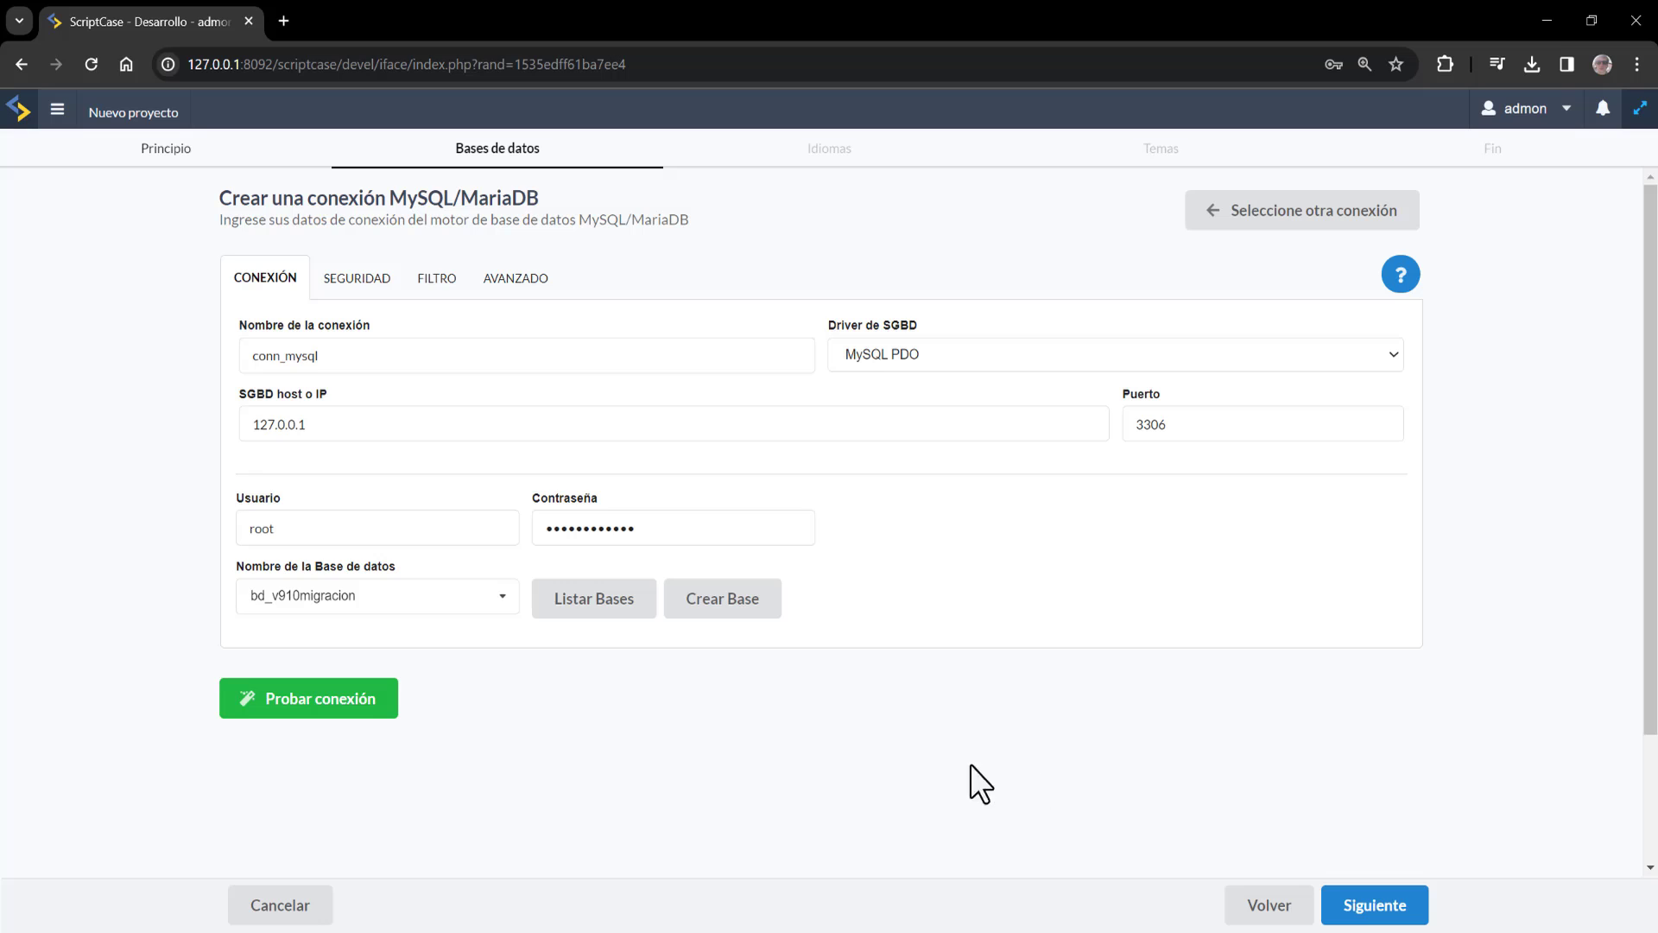
Review the connection's security, filter and advanced settings, then continue to the languages step
{"action": "left_click", "coordinate": [382, 283]}
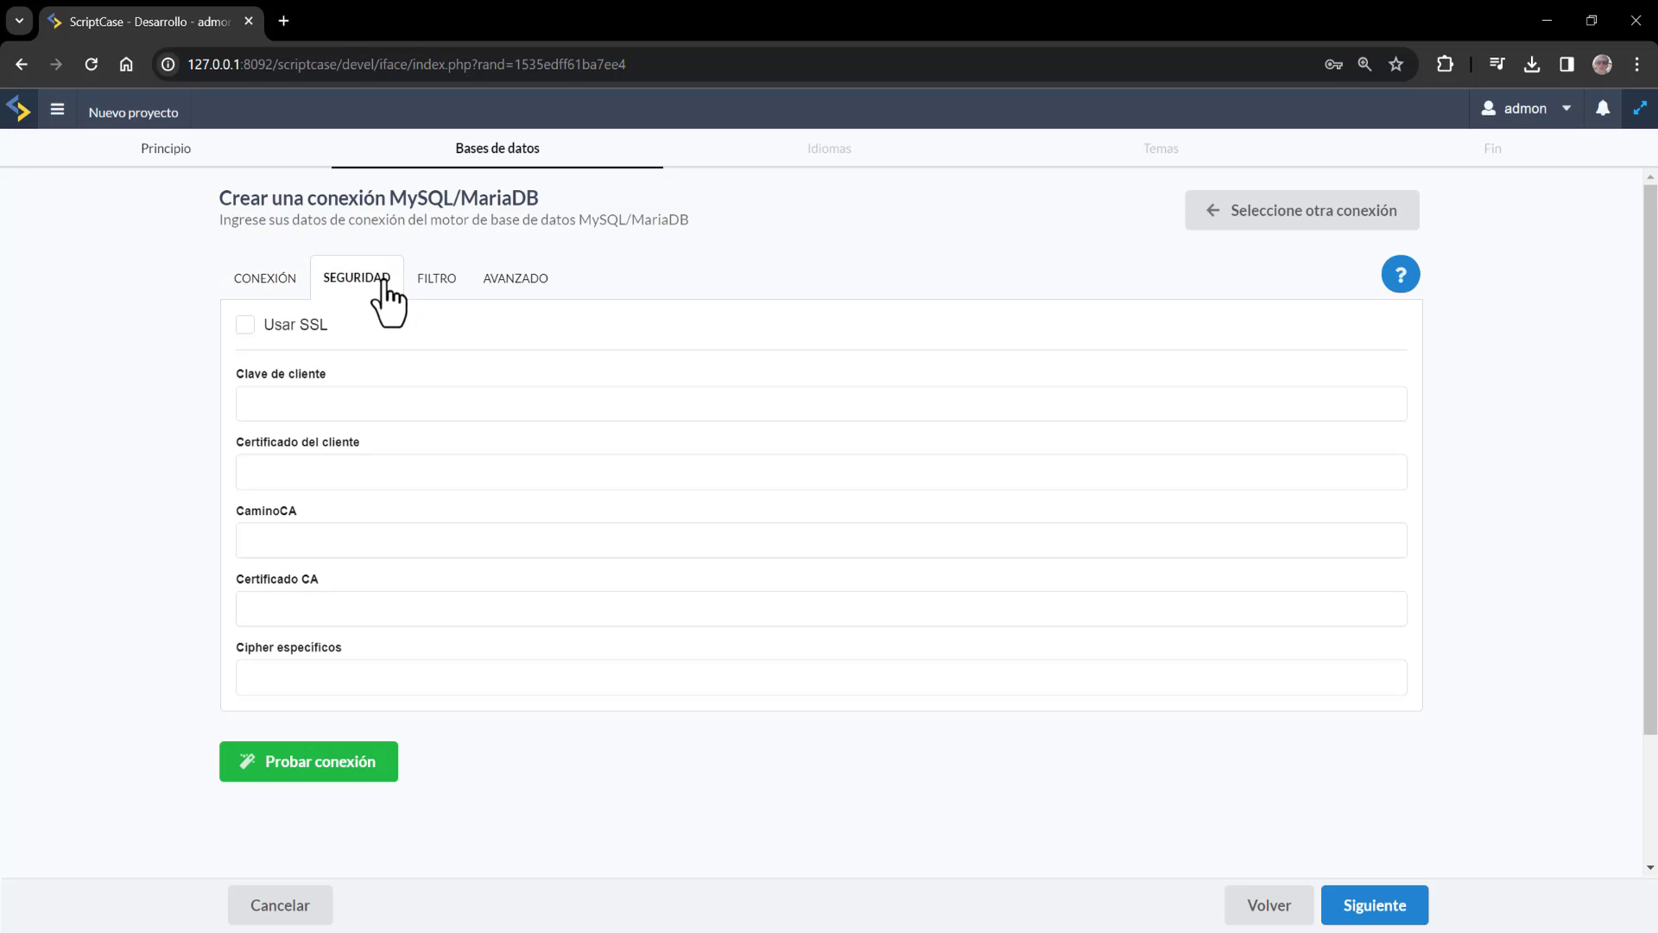
{"action": "left_click", "coordinate": [439, 283]}
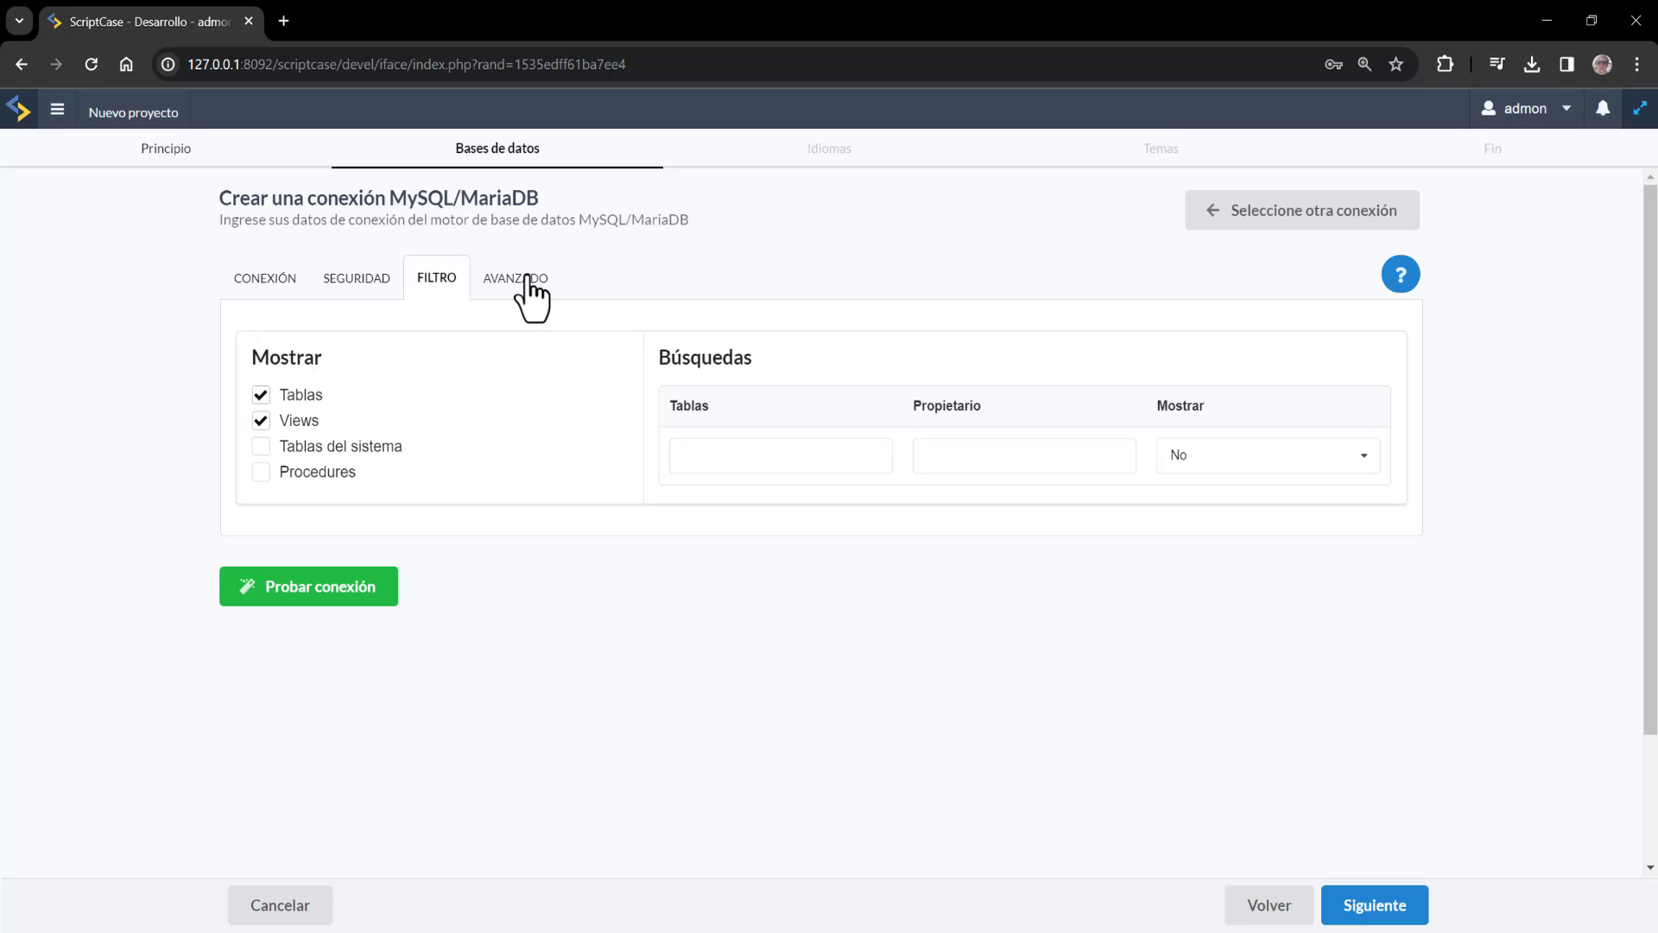
{"action": "left_click", "coordinate": [527, 278]}
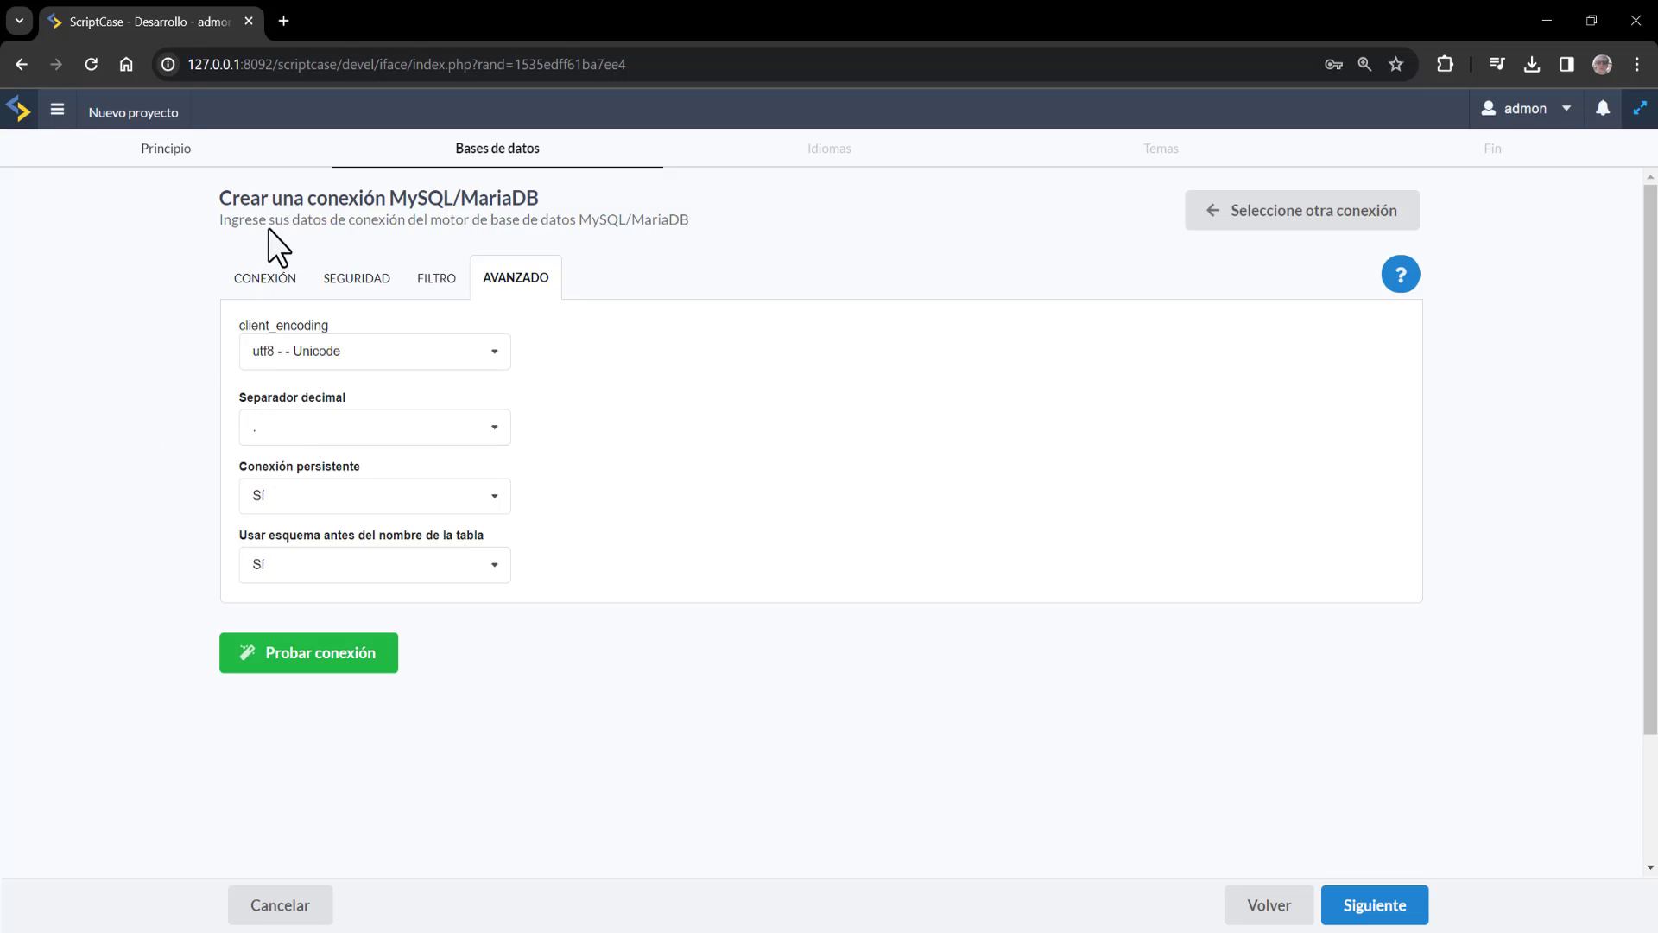
{"action": "left_click", "coordinate": [262, 275]}
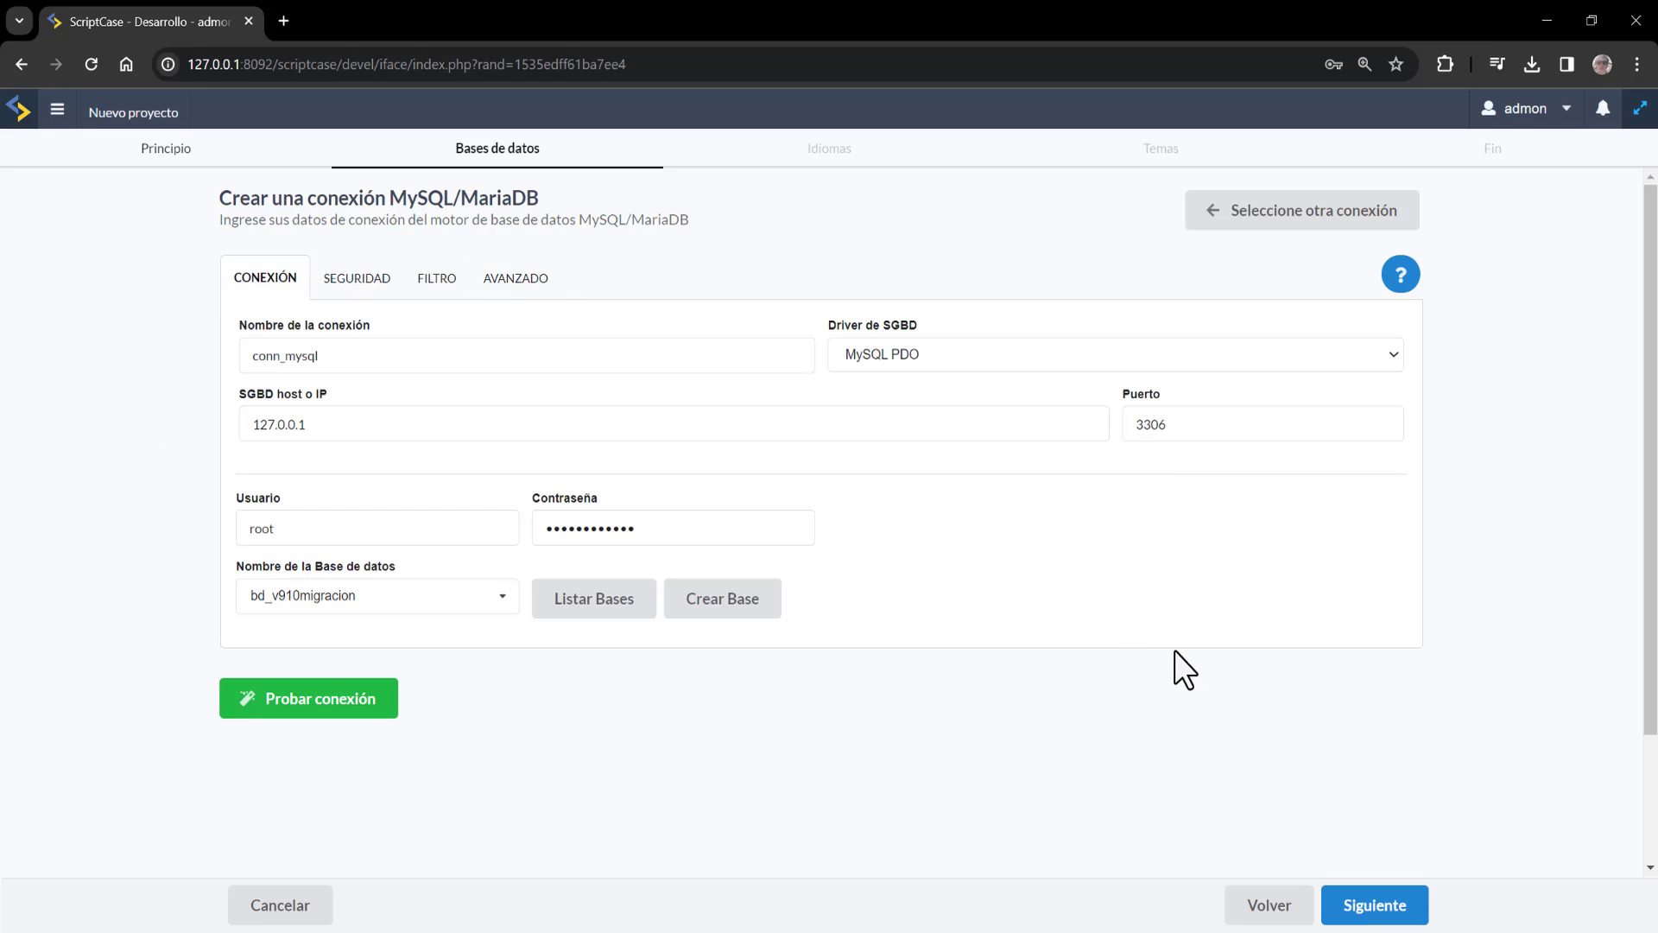
{"action": "left_click", "coordinate": [1414, 907]}
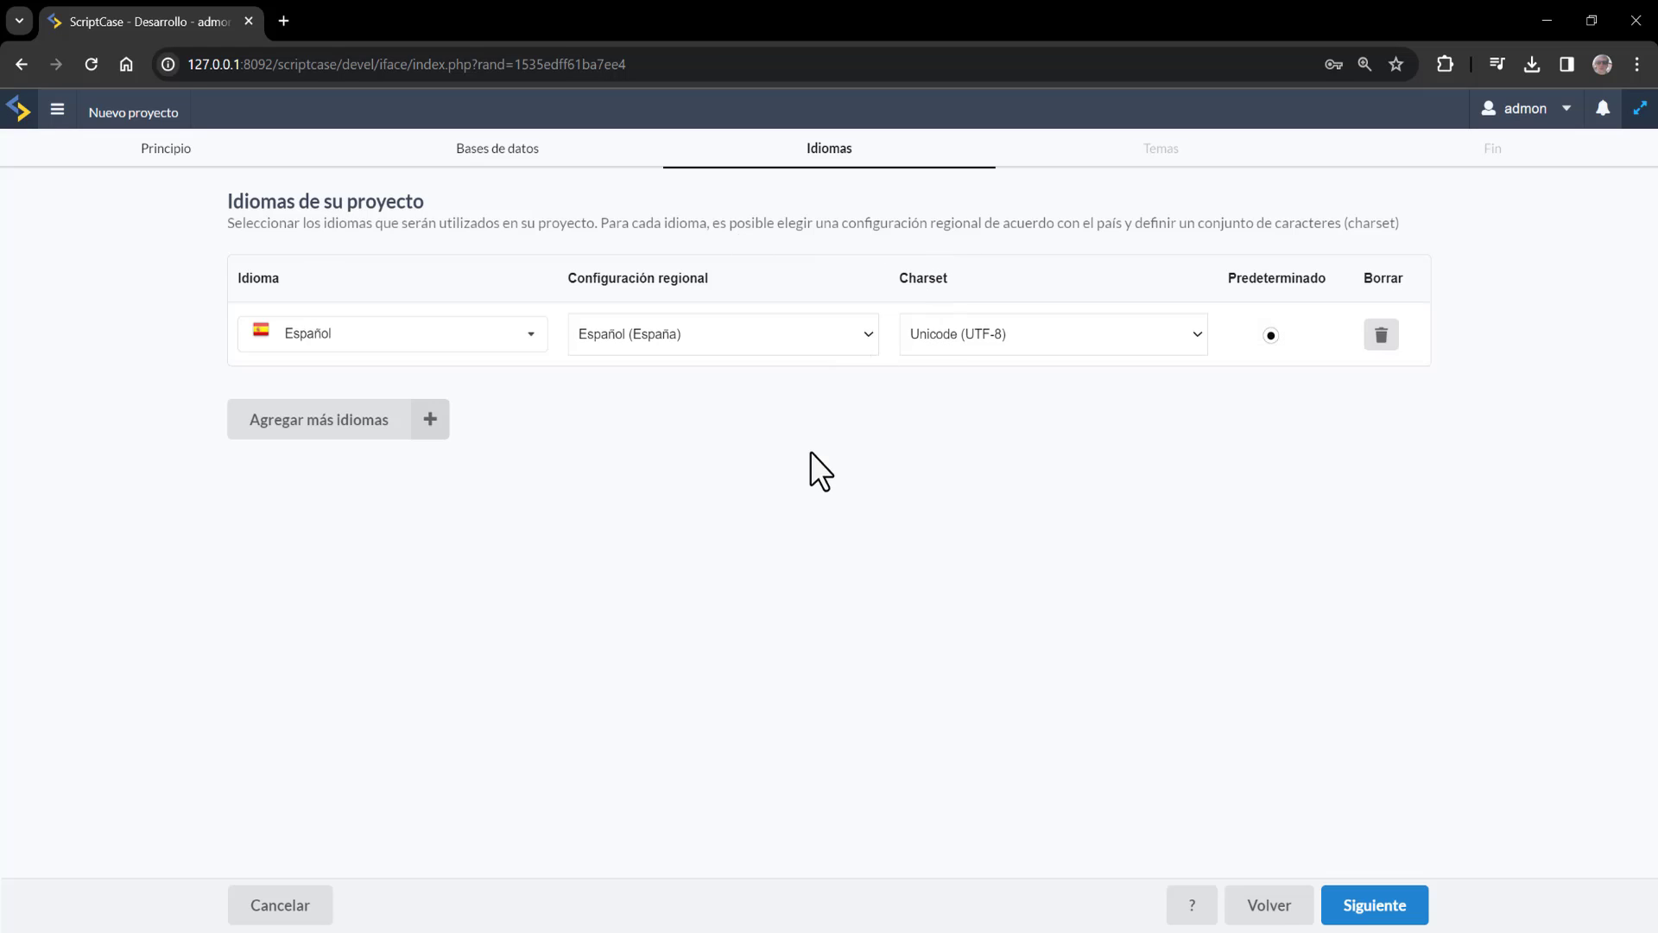
Search for and add Inglés (Estados Unidos) as a second project language
{"action": "left_click", "coordinate": [439, 432]}
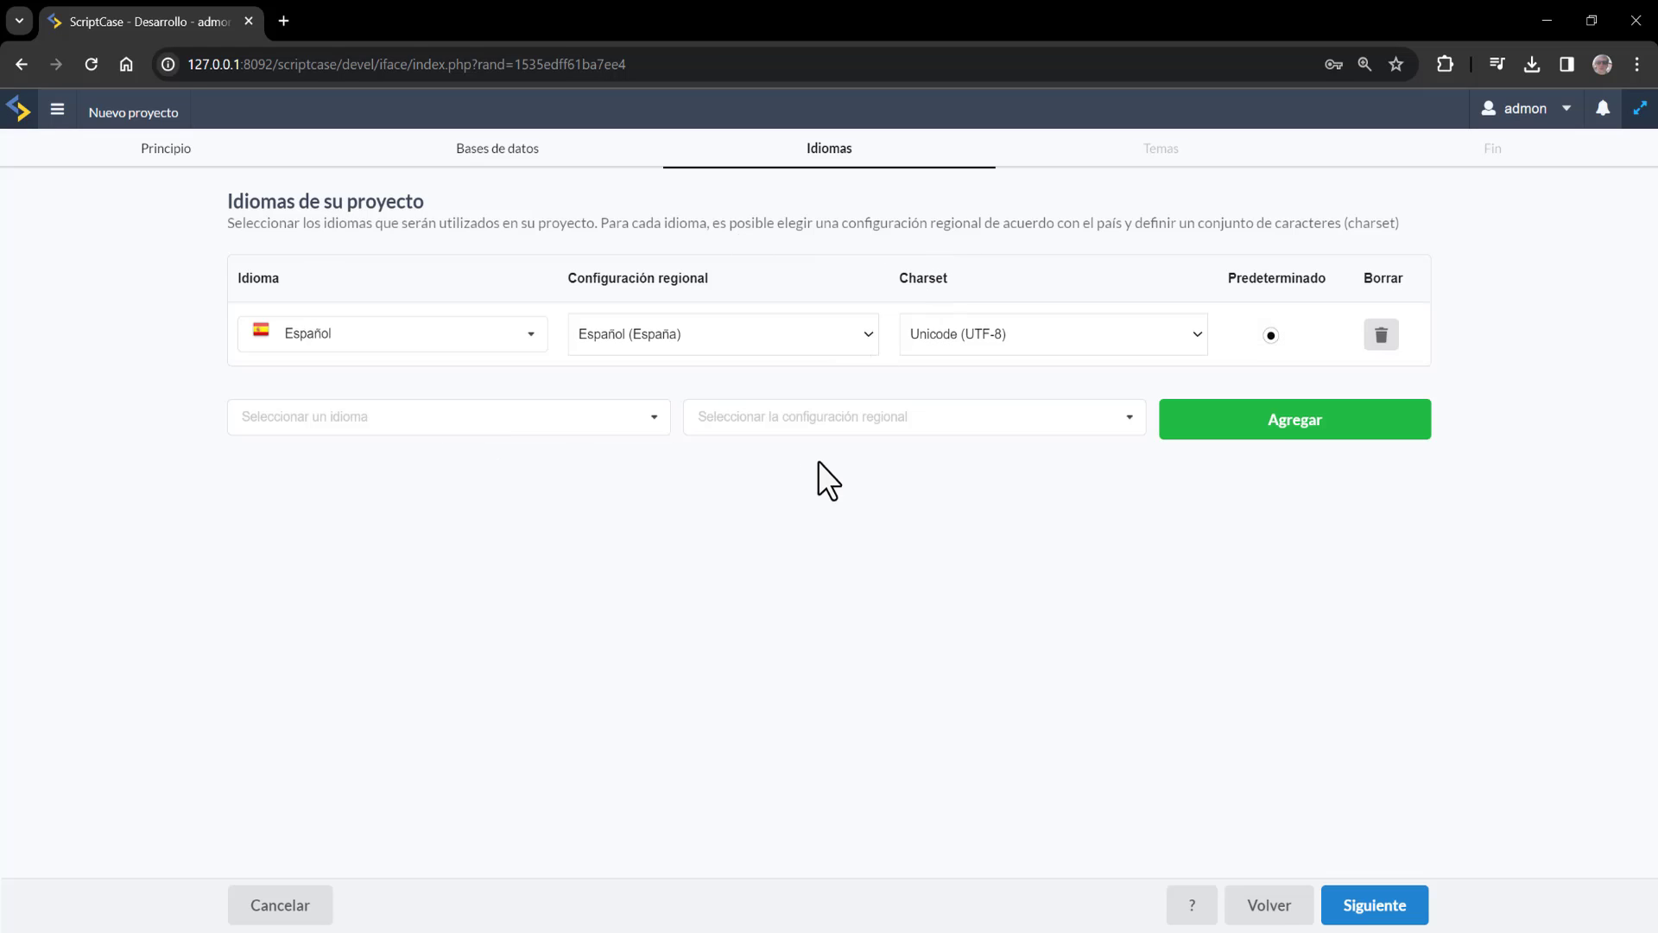
{"action": "left_click", "coordinate": [508, 422]}
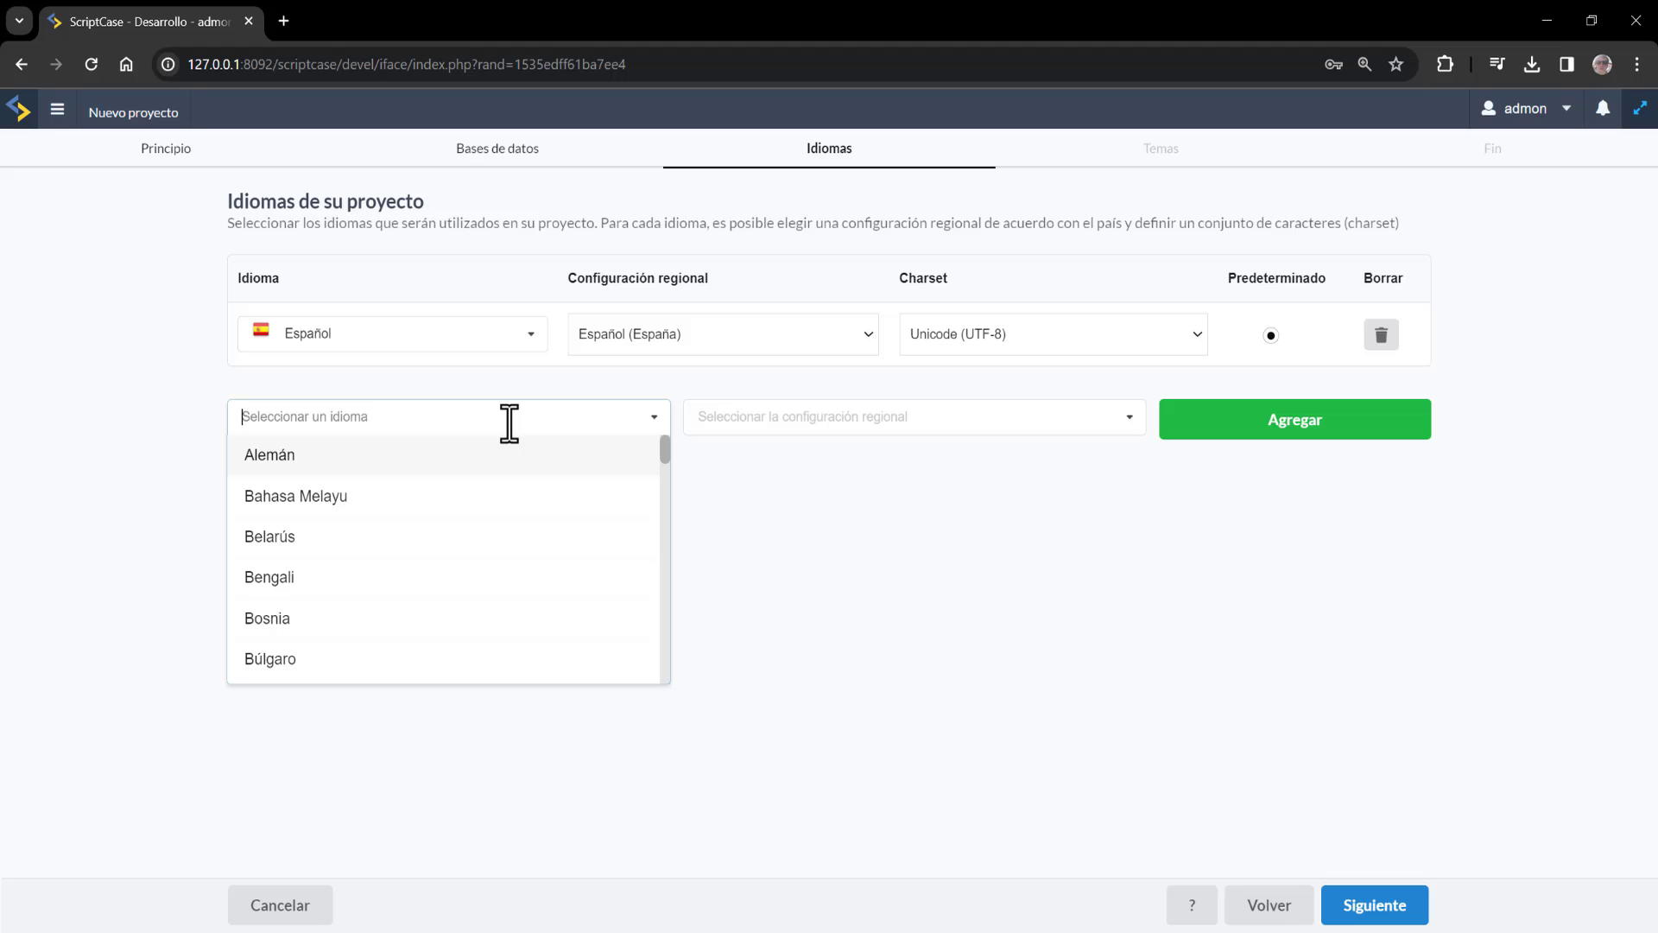
{"action": "type", "text": "ing"}
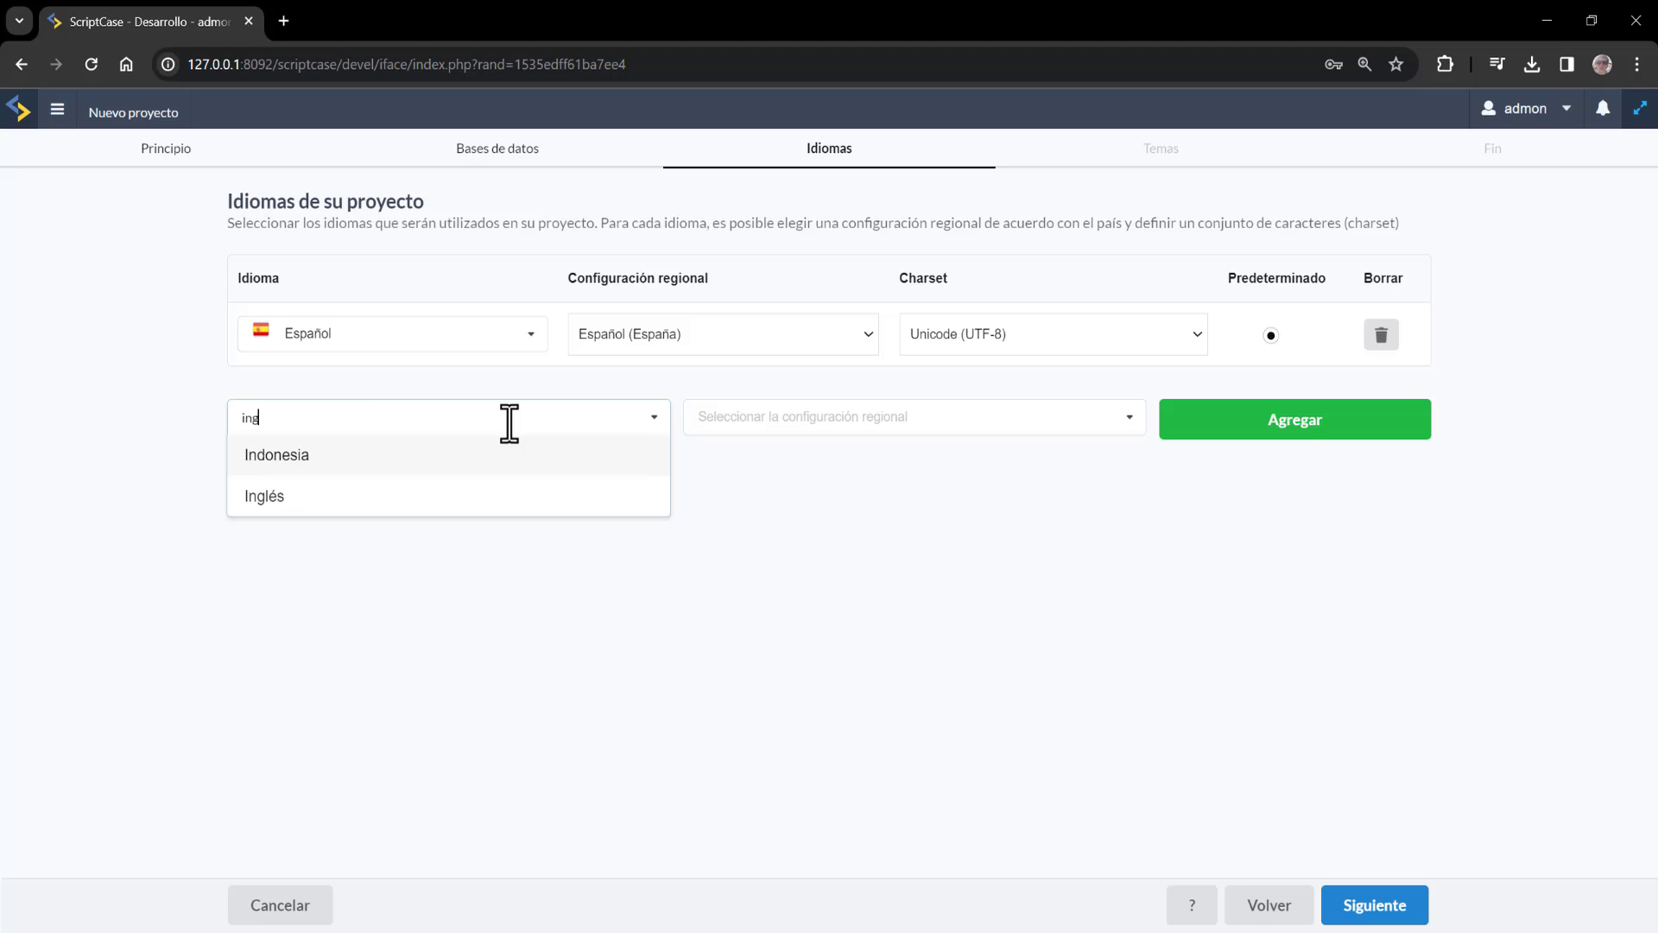
{"action": "left_click", "coordinate": [381, 454]}
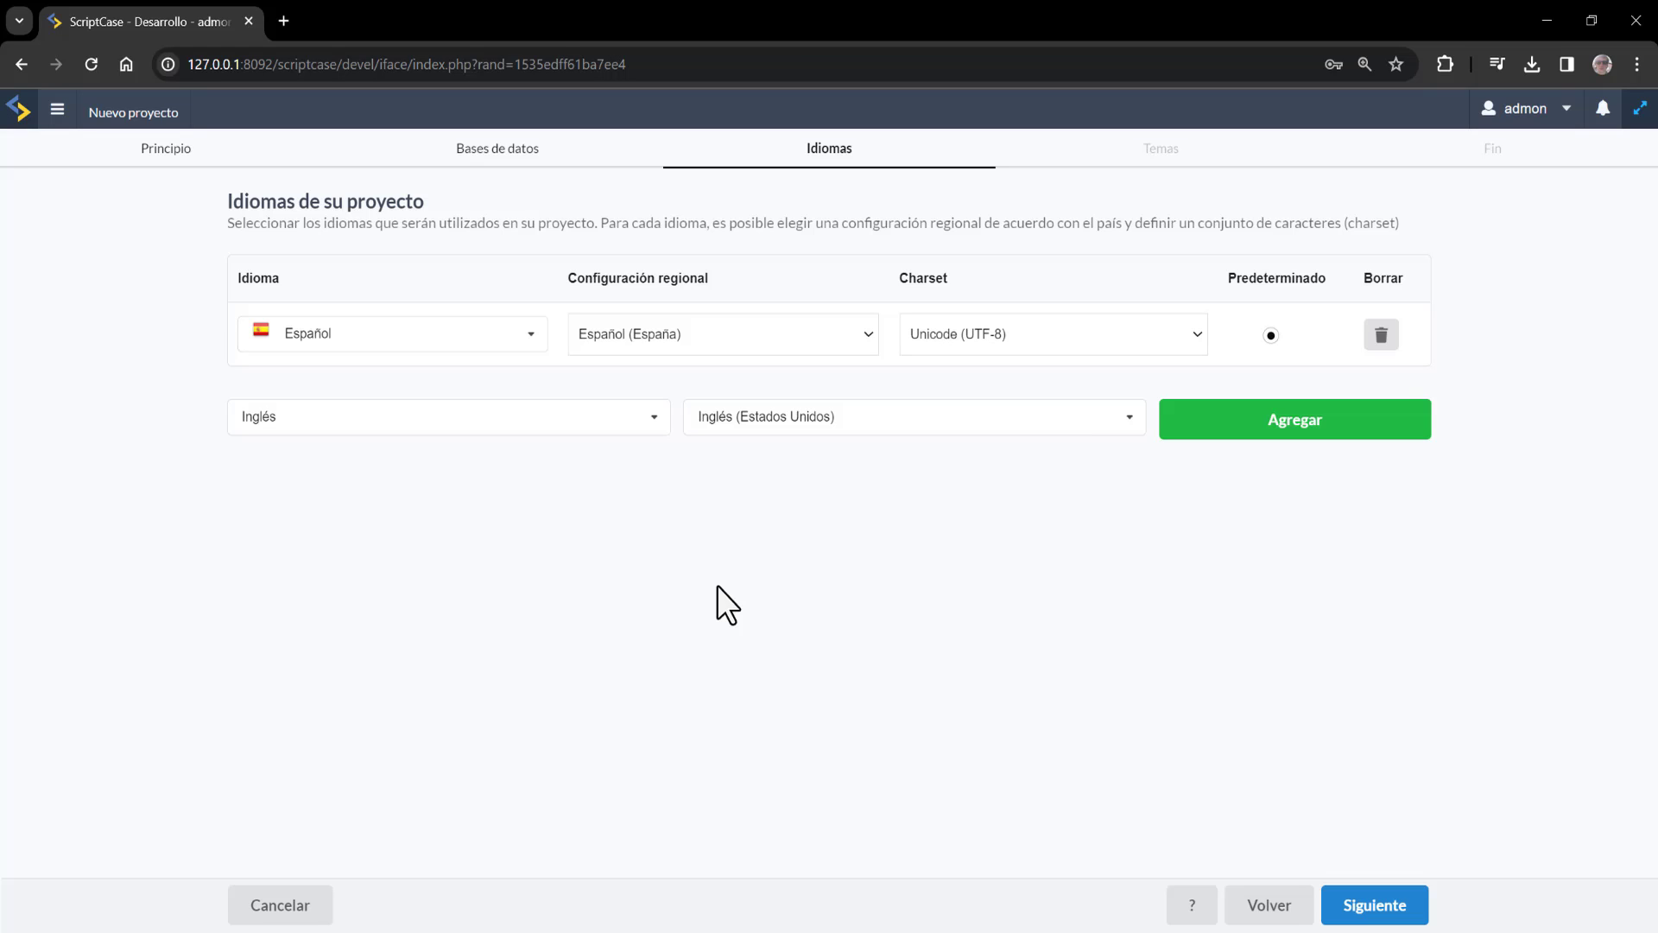
{"action": "left_click", "coordinate": [1227, 425]}
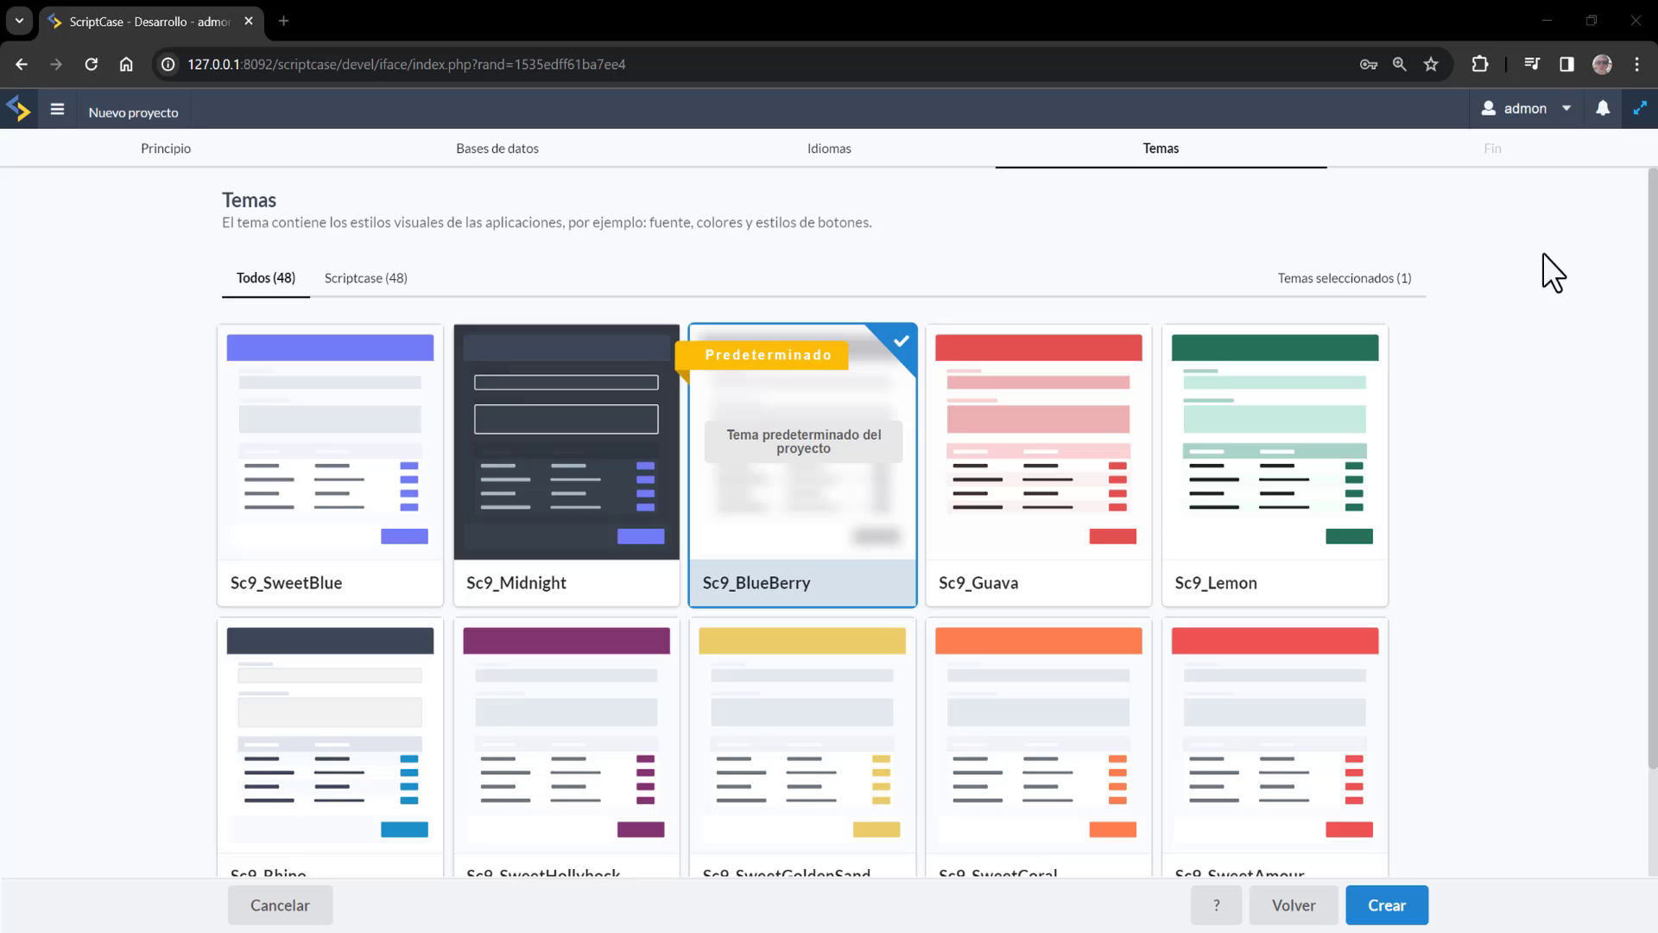
Add the Sc9_SweetBlue theme to the project and mark it Predeterminado
{"action": "left_click", "coordinate": [1514, 458]}
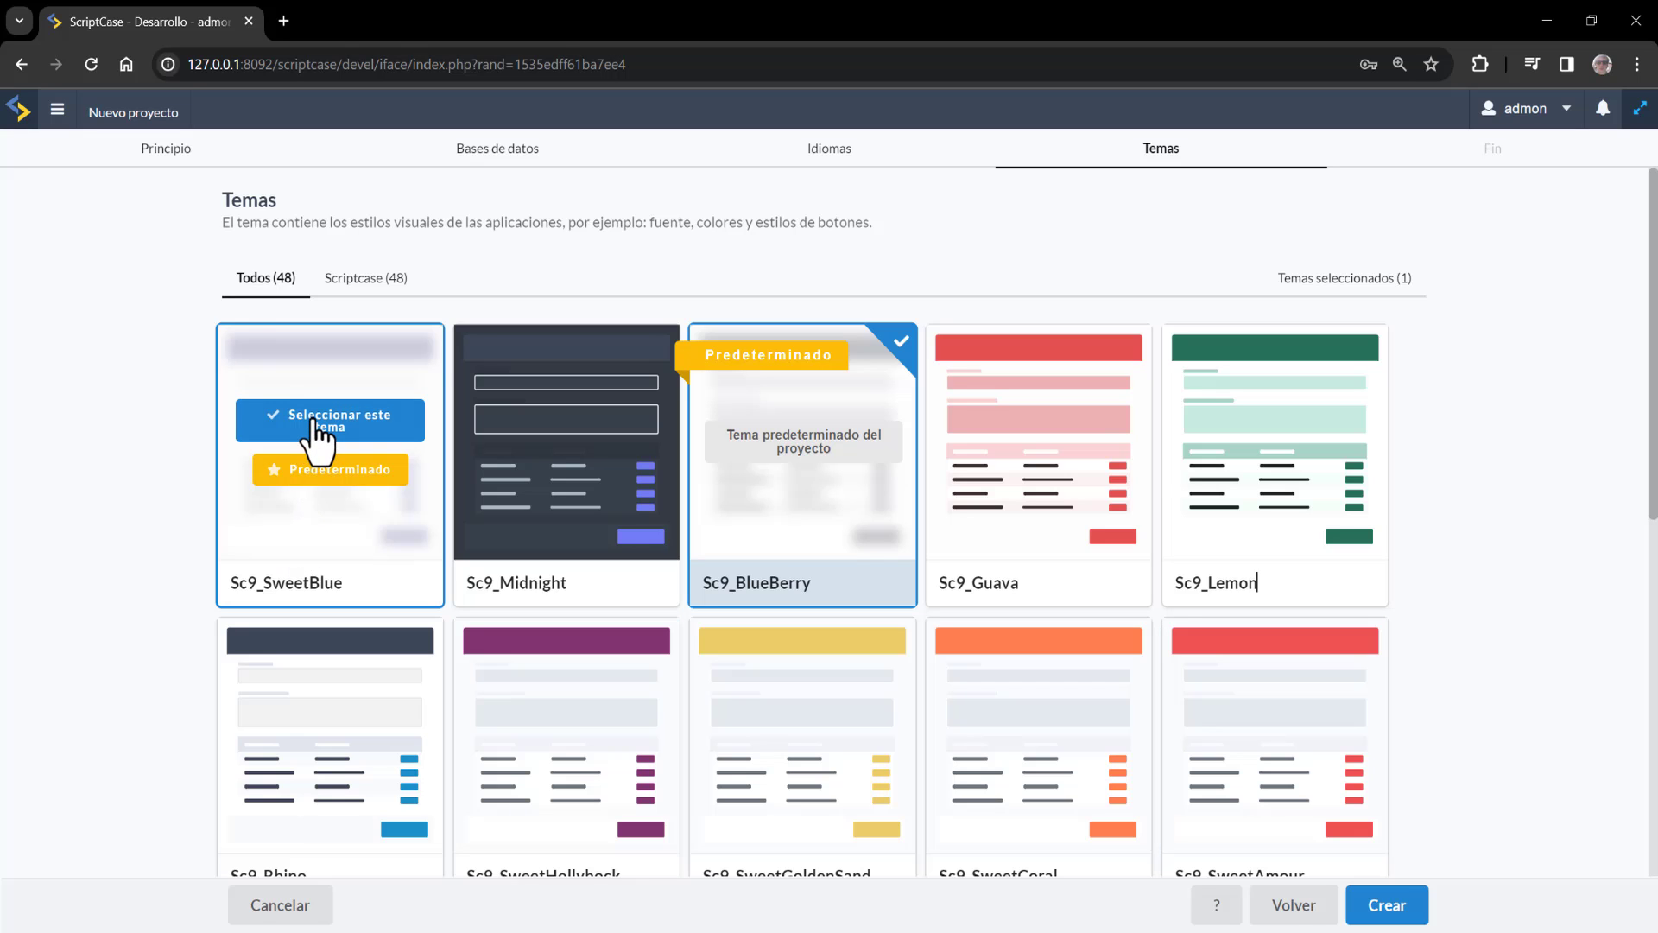
{"action": "left_click", "coordinate": [315, 424]}
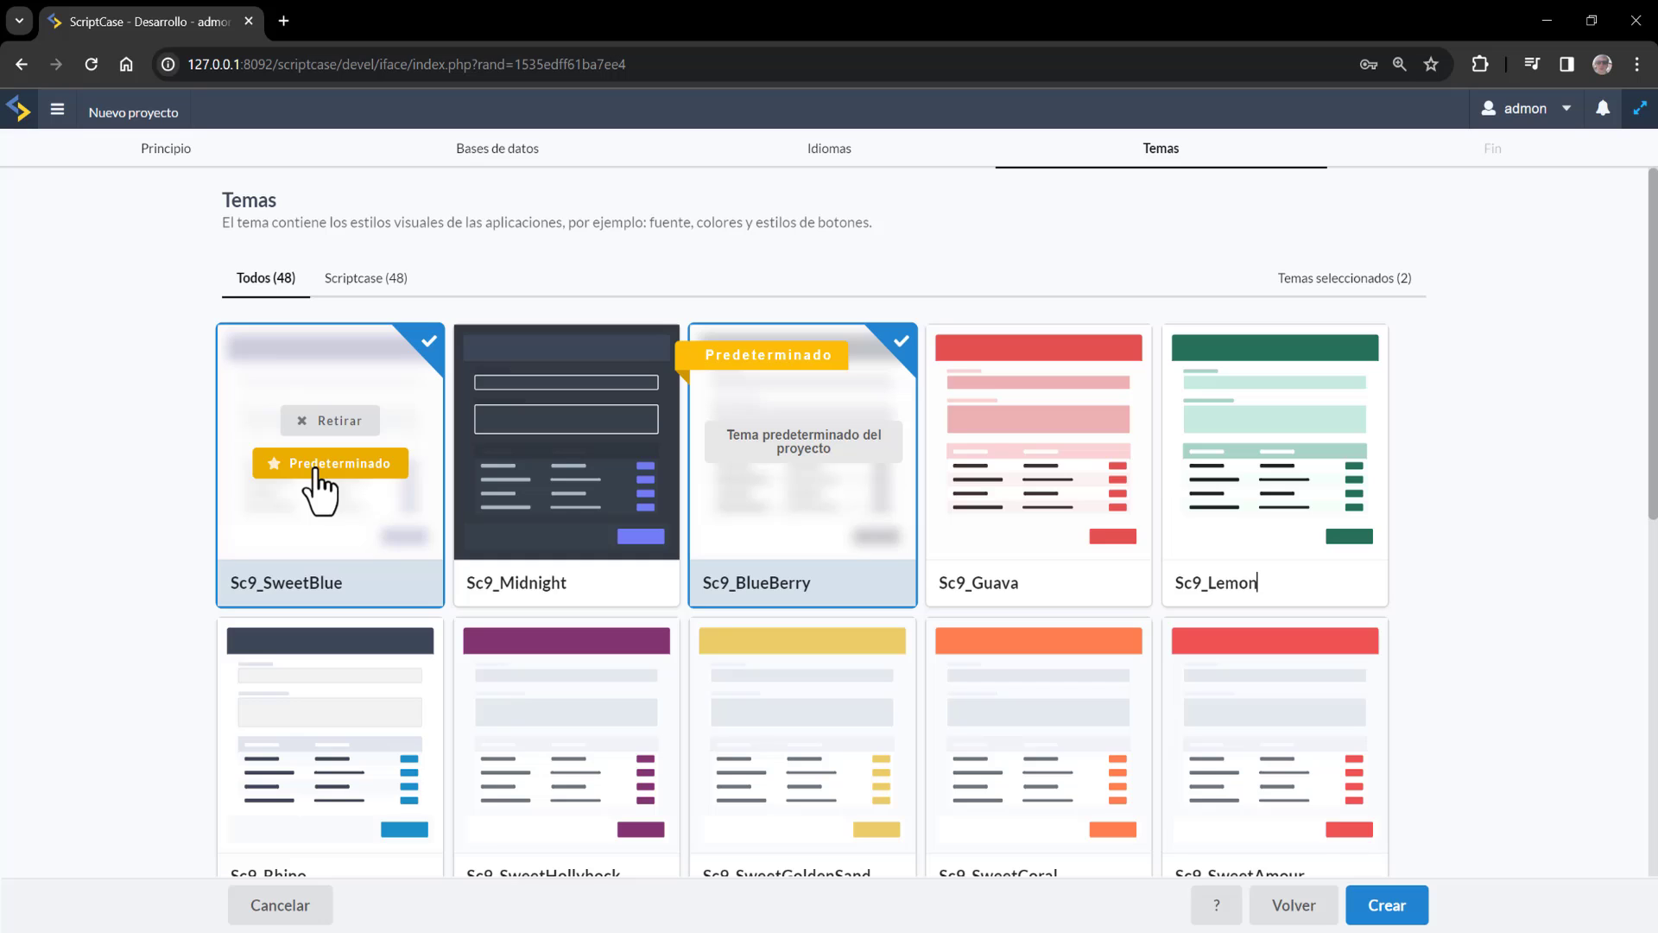
{"action": "left_click", "coordinate": [314, 466]}
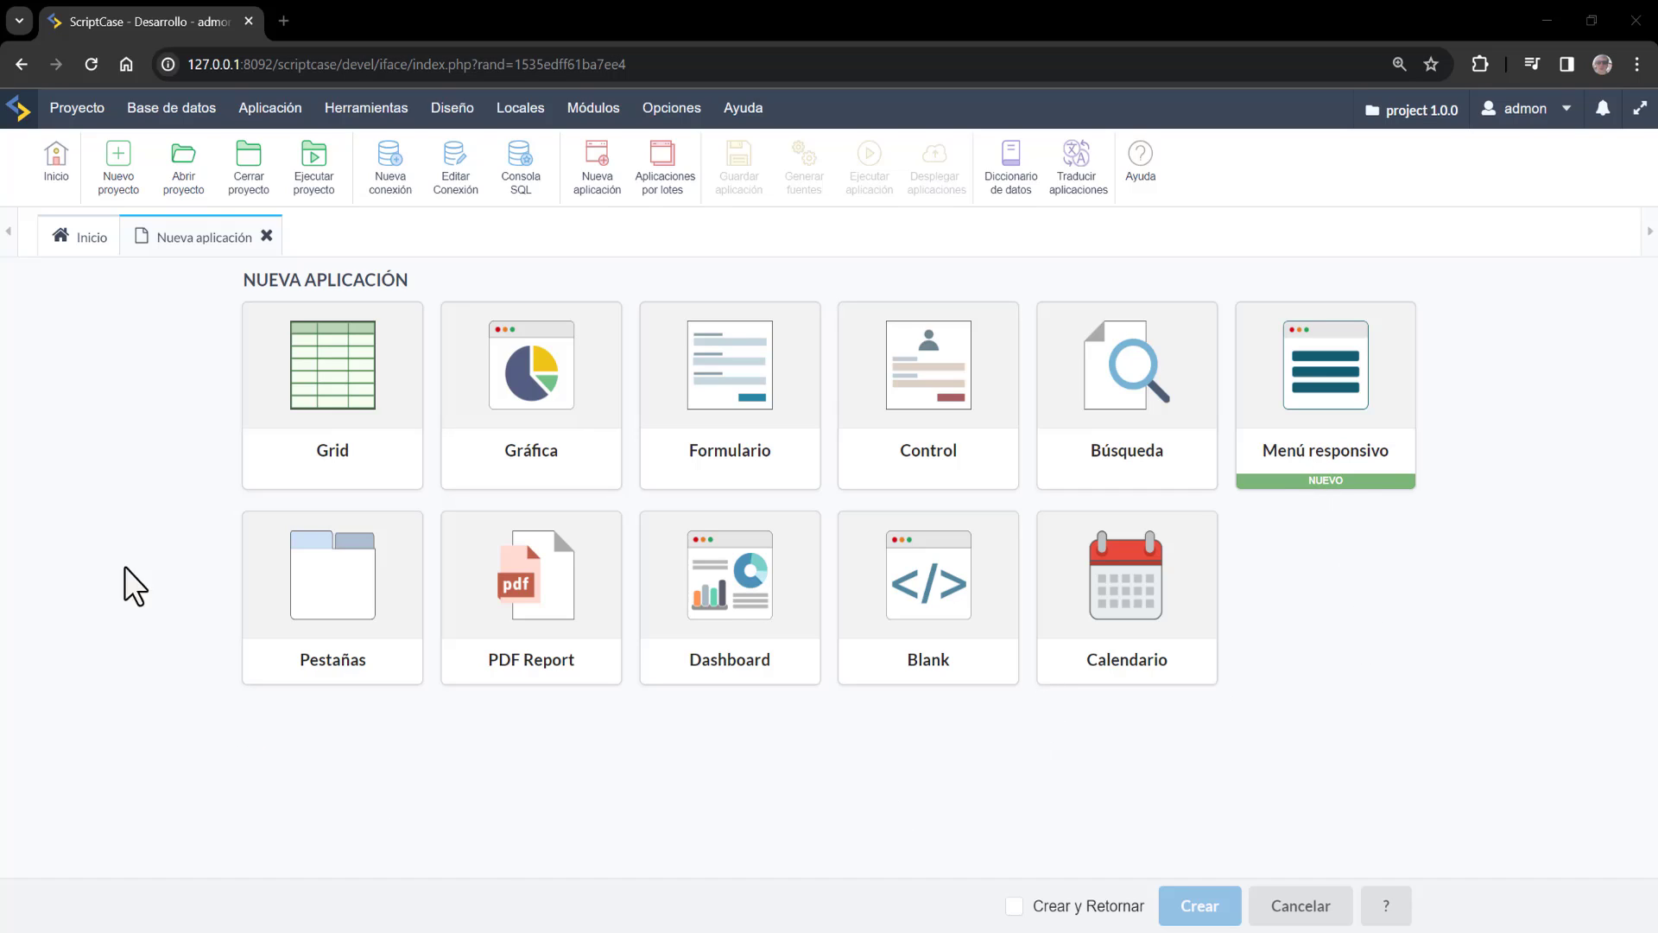
Create grid_ventas from the ventas table, also generating an editing form, saved as default behaviour
{"action": "left_click", "coordinate": [344, 354]}
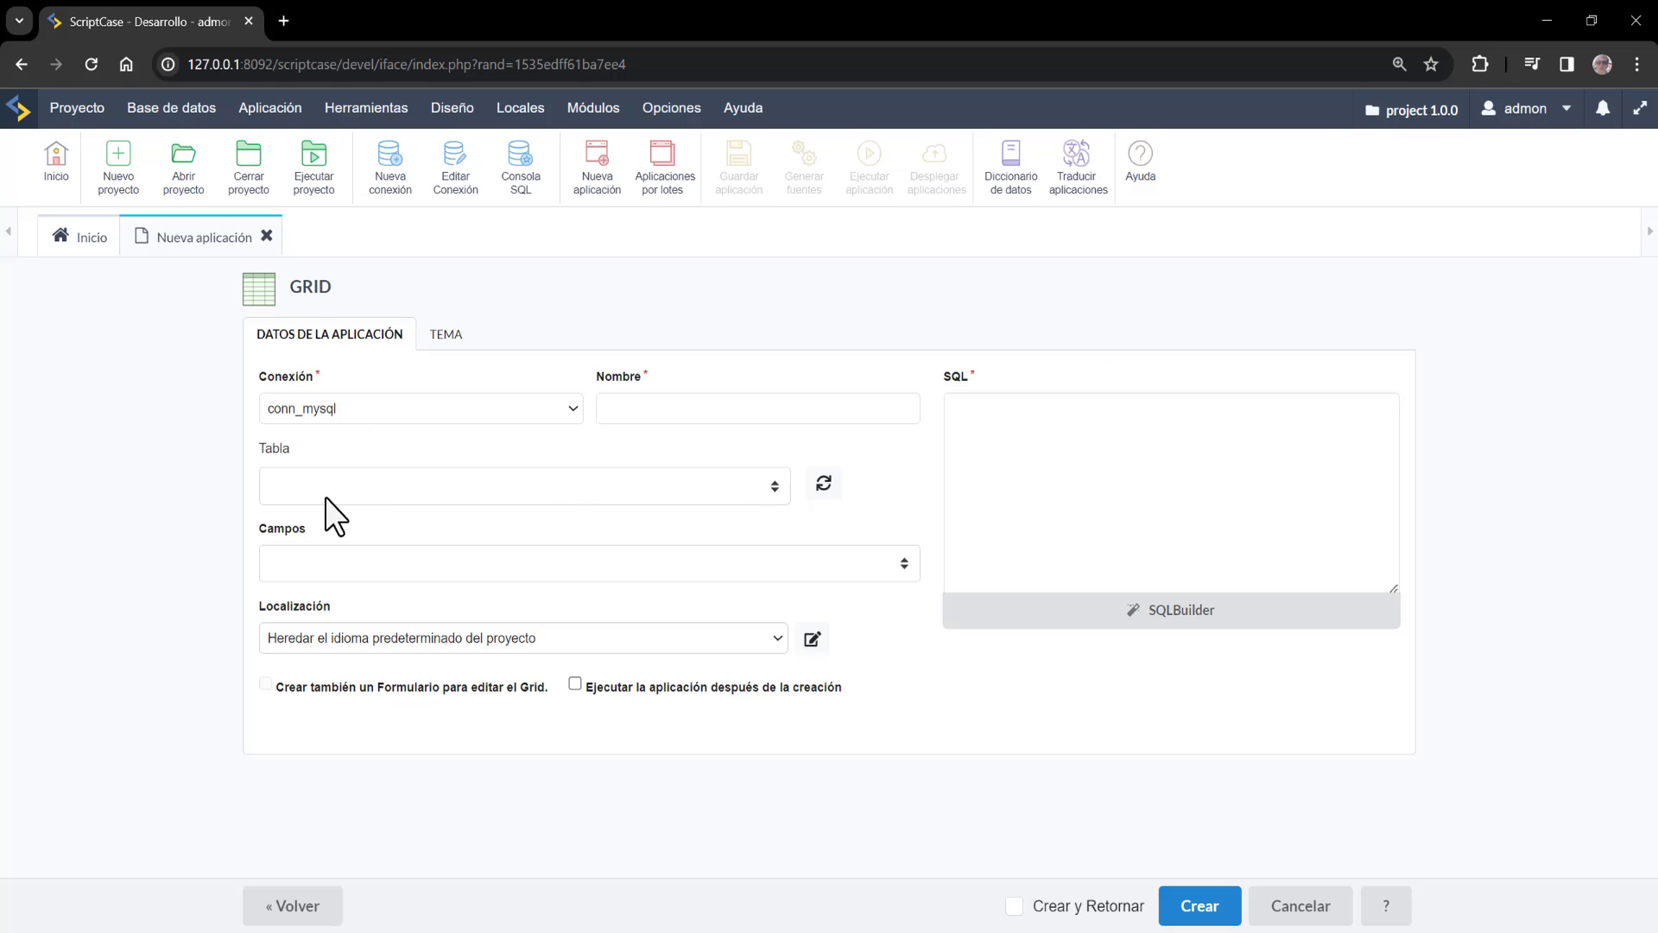
{"action": "left_click", "coordinate": [324, 497]}
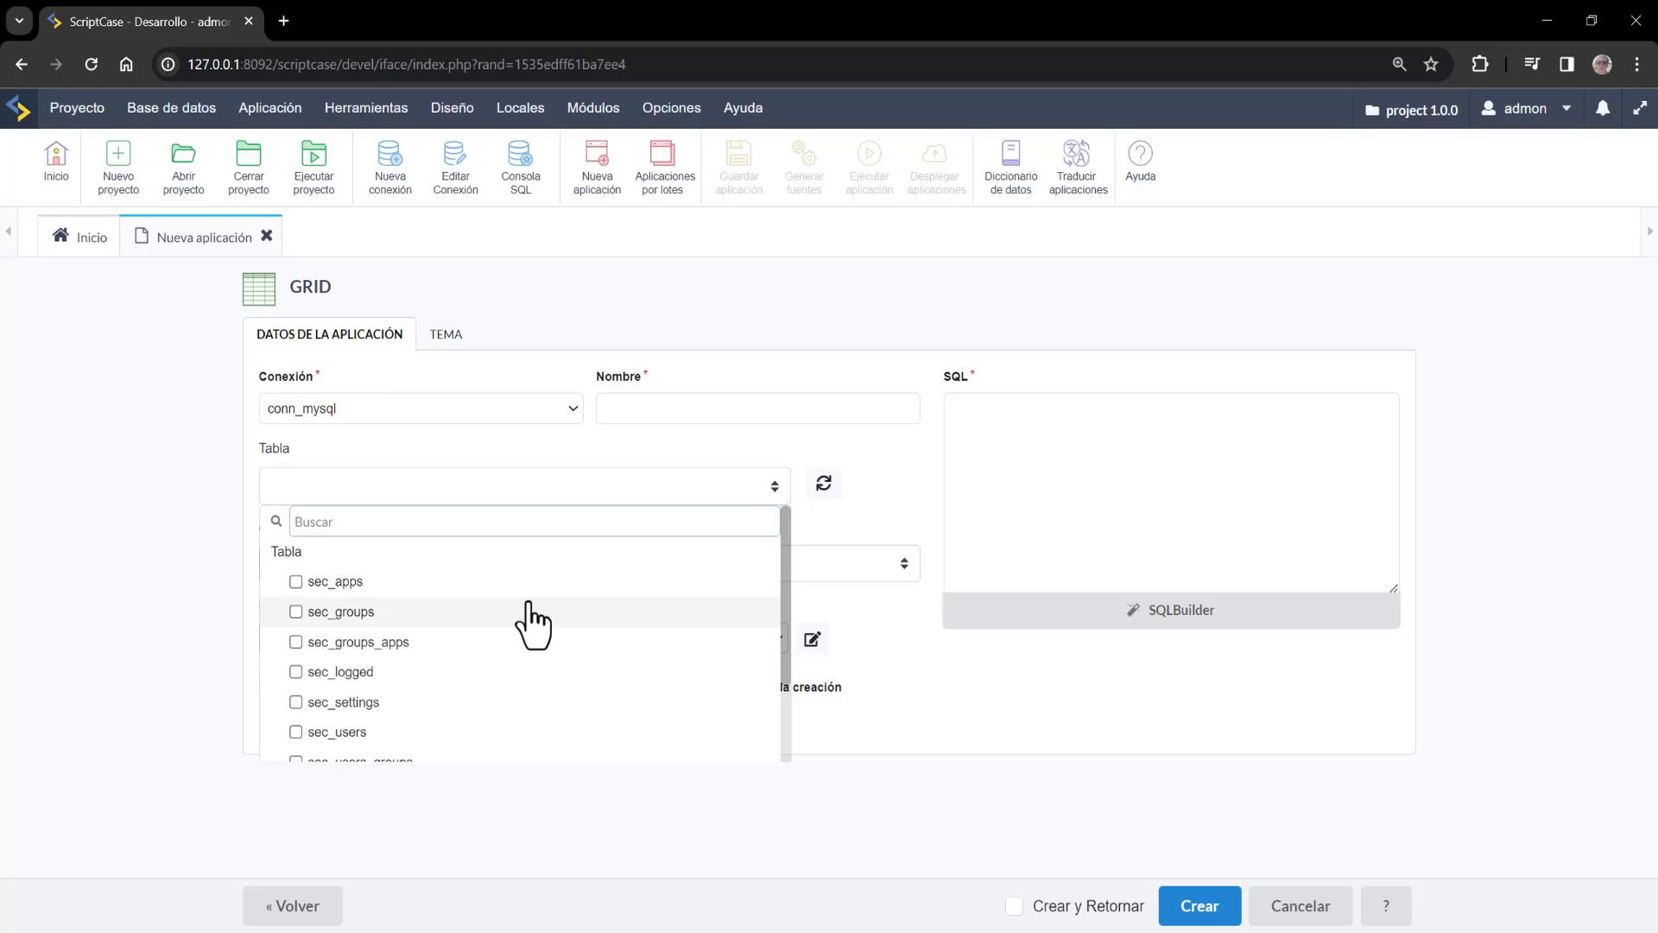
{"action": "scroll", "coordinate": [484, 682], "scroll_direction": "down", "scroll_amount": 3}
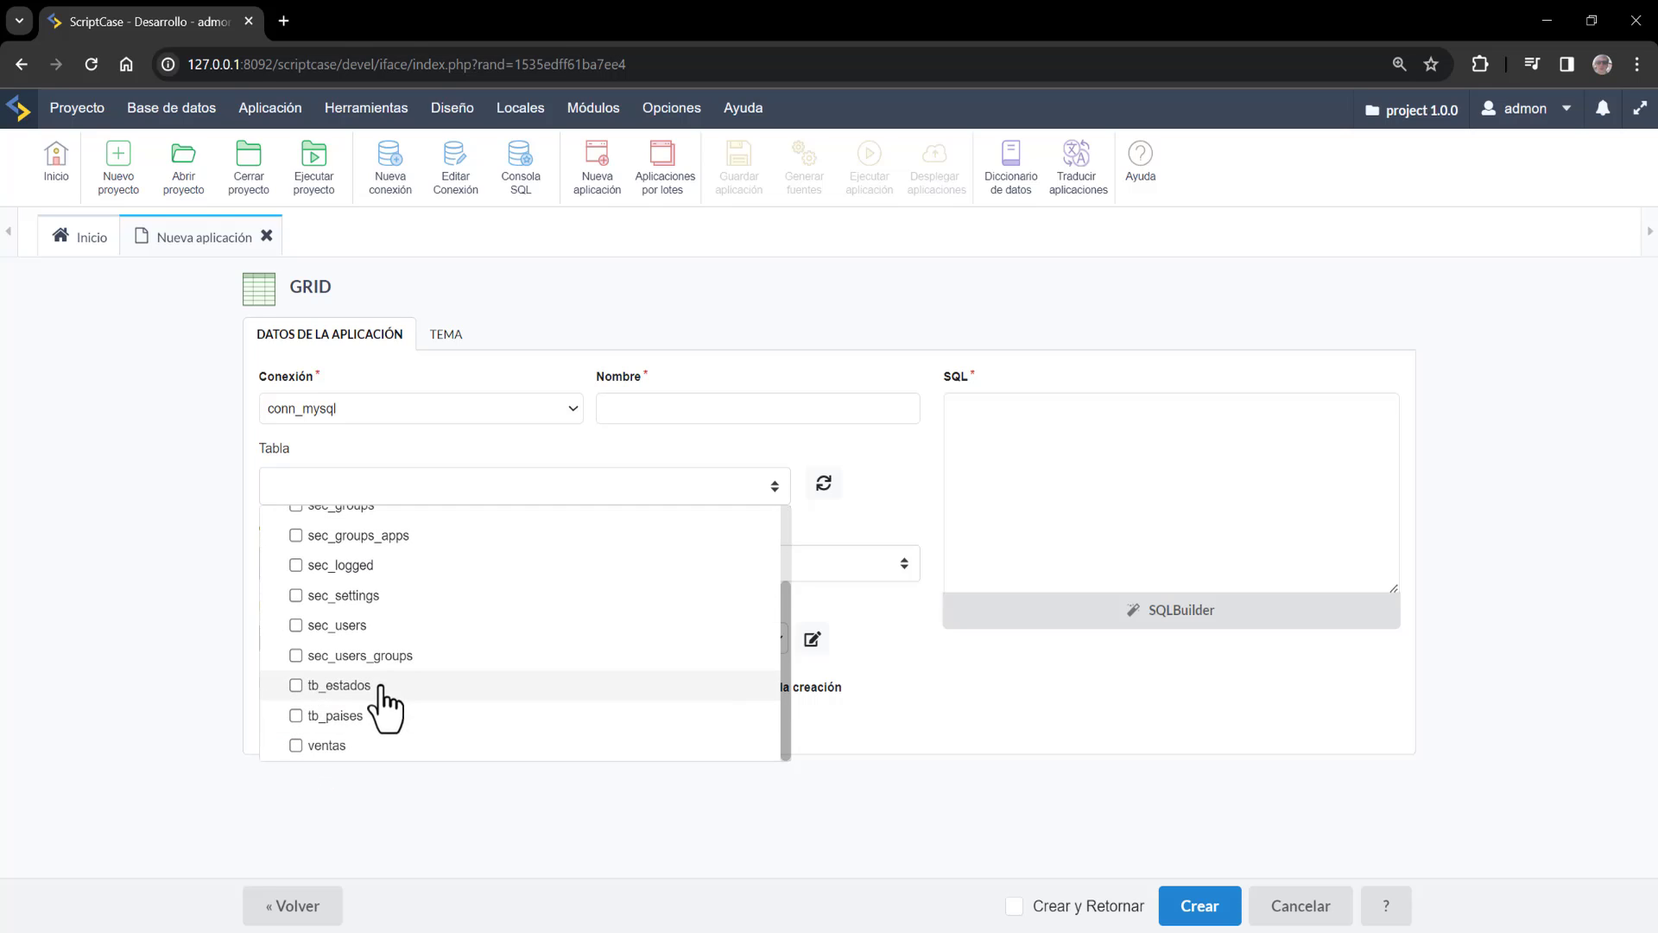
{"action": "left_click", "coordinate": [298, 745]}
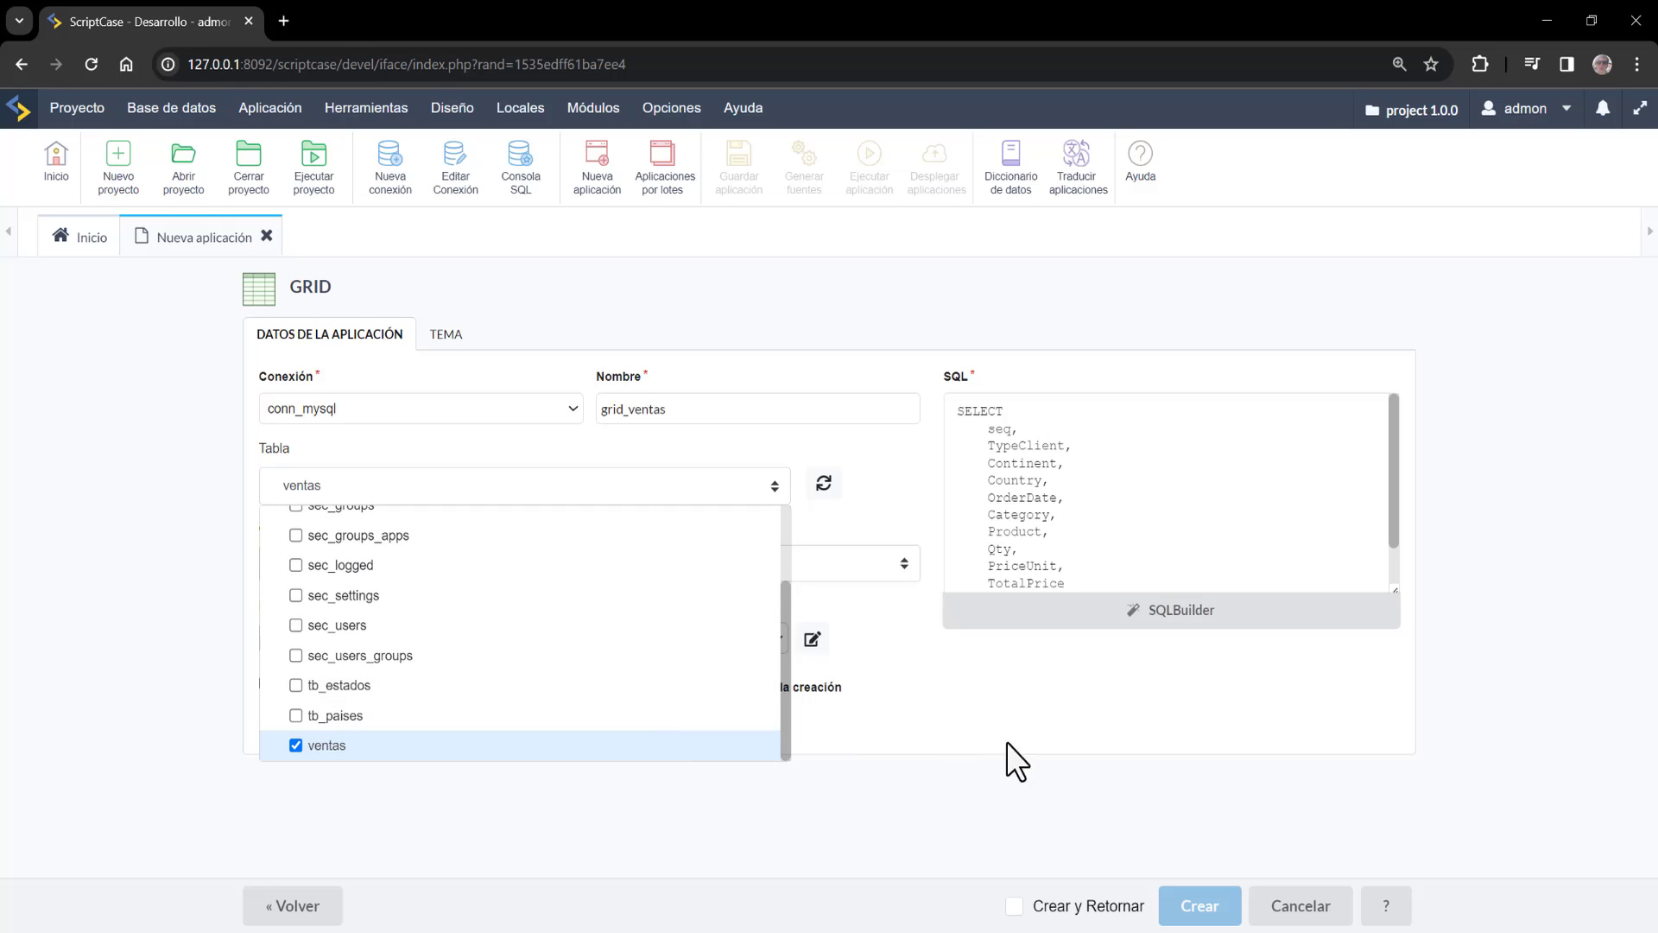
{"action": "left_click", "coordinate": [913, 639]}
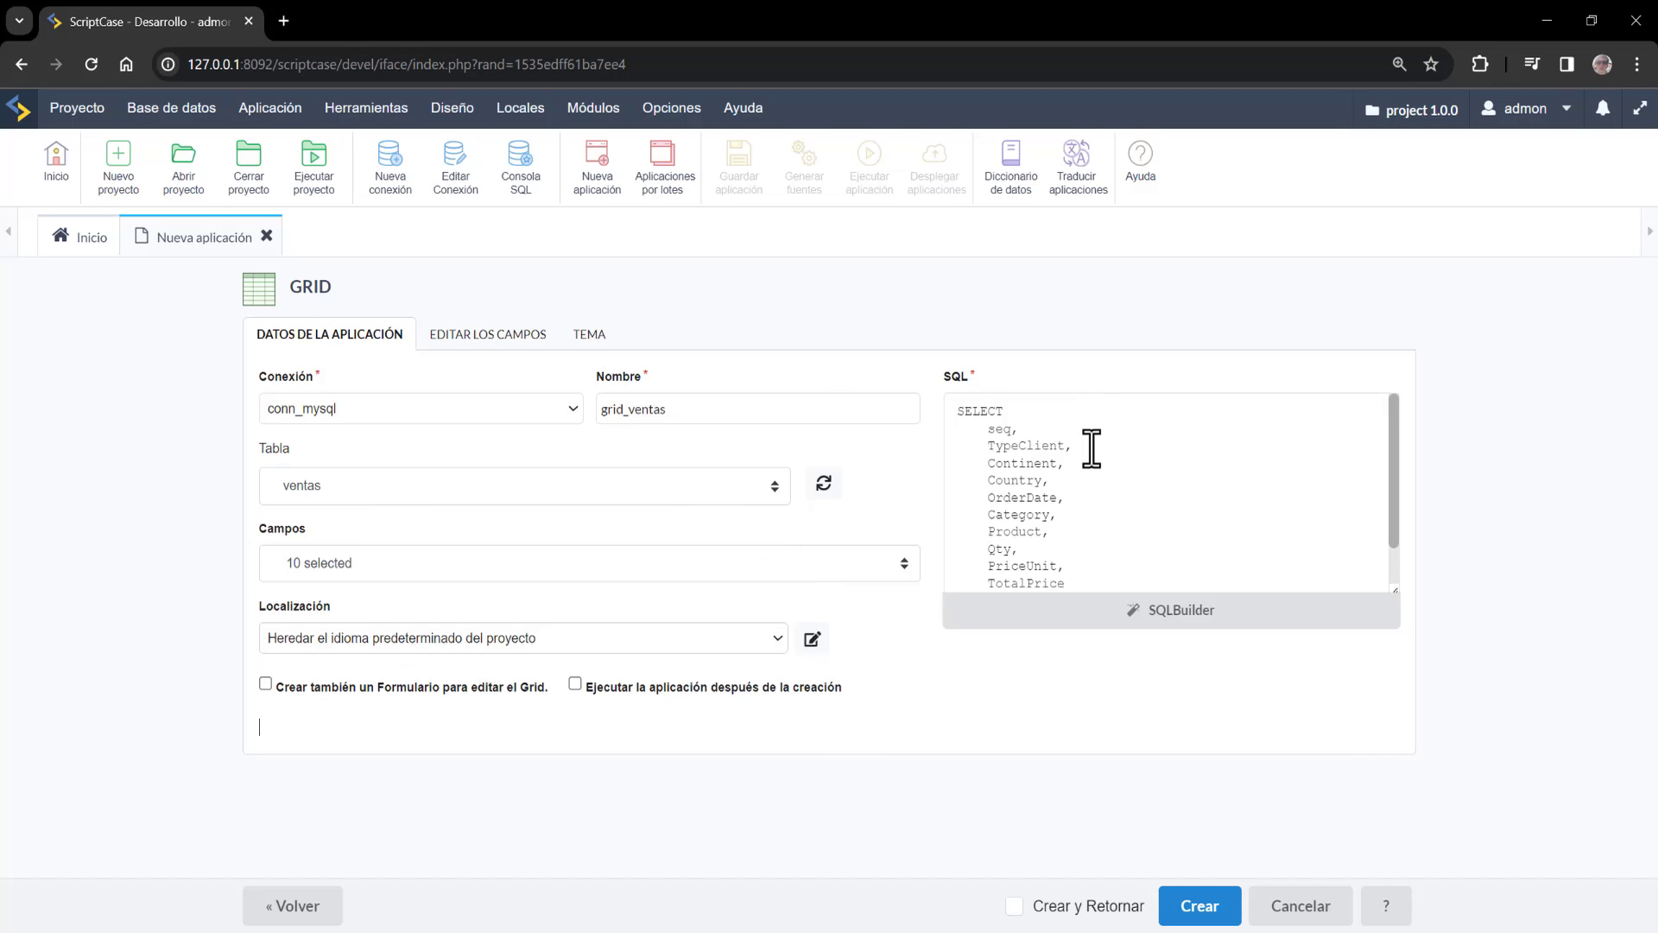
{"action": "scroll", "coordinate": [1212, 482], "scroll_direction": "down", "scroll_amount": 1}
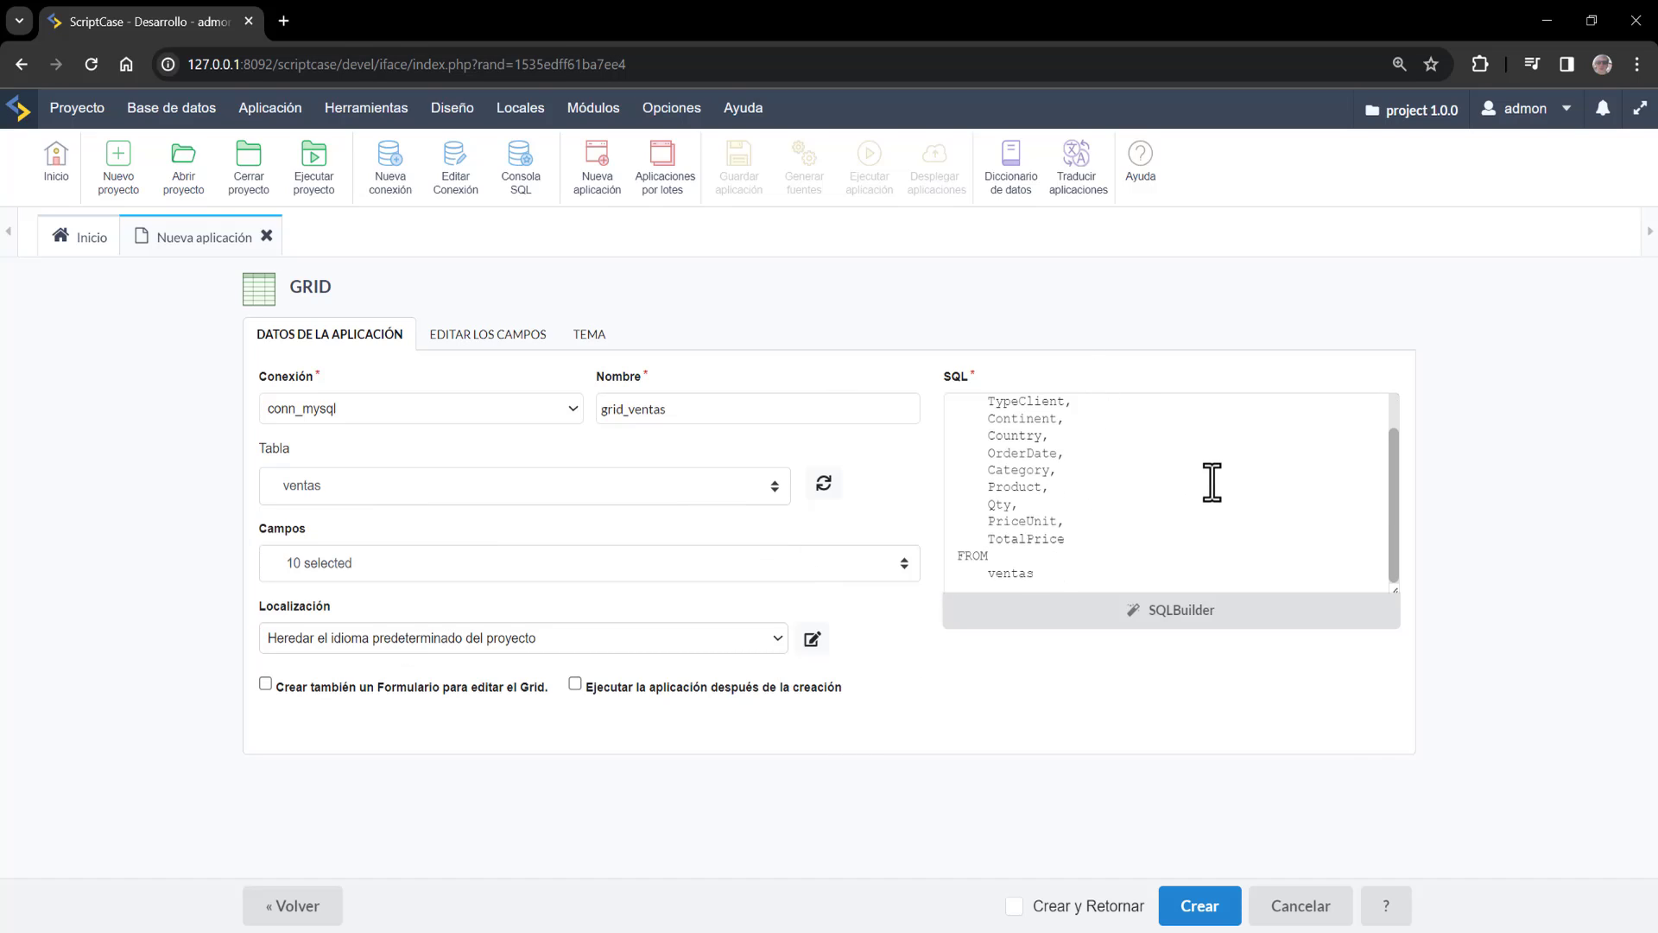
{"action": "scroll", "coordinate": [1212, 482], "scroll_direction": "up", "scroll_amount": 1}
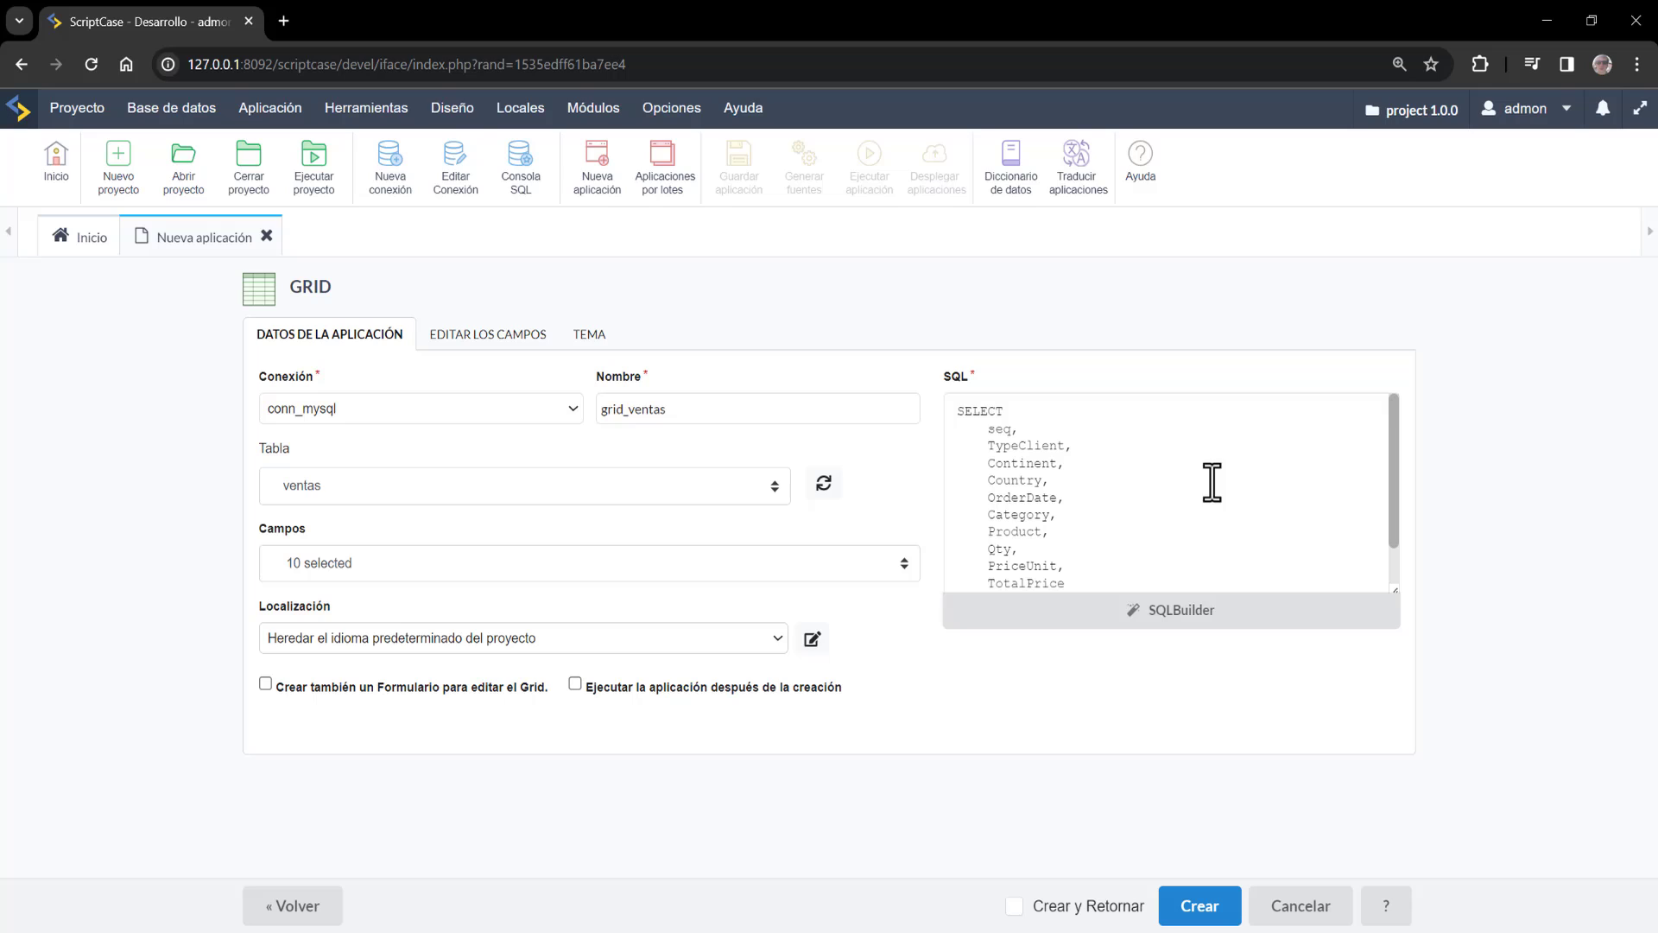
{"action": "left_click", "coordinate": [263, 684]}
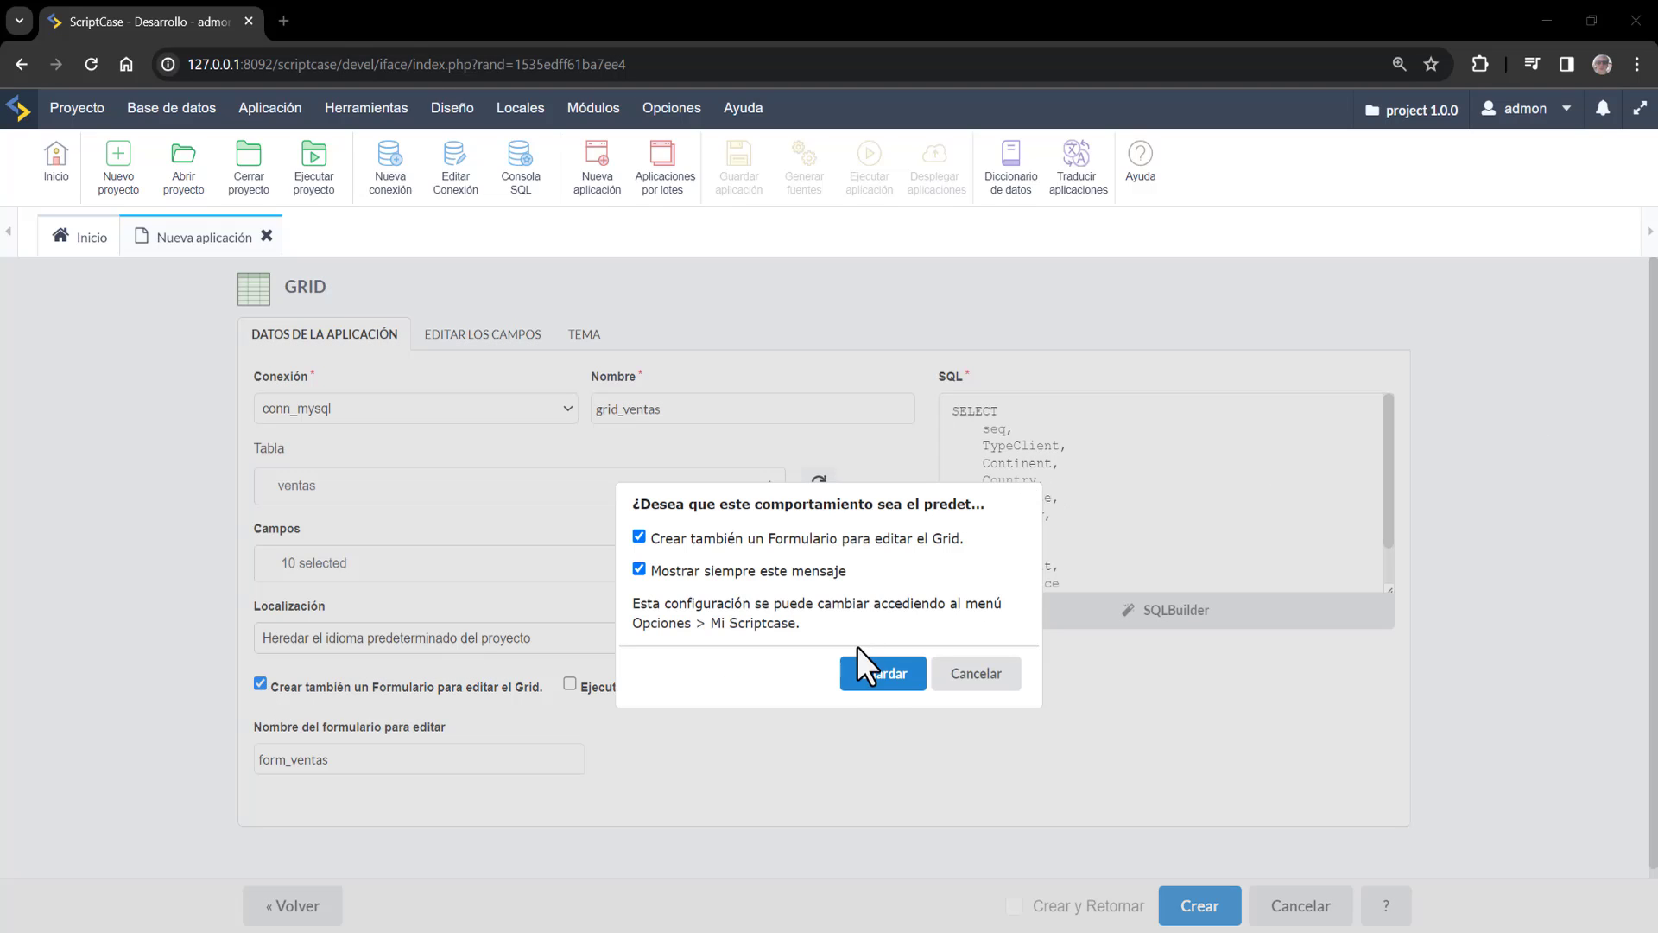
{"action": "left_click", "coordinate": [885, 669]}
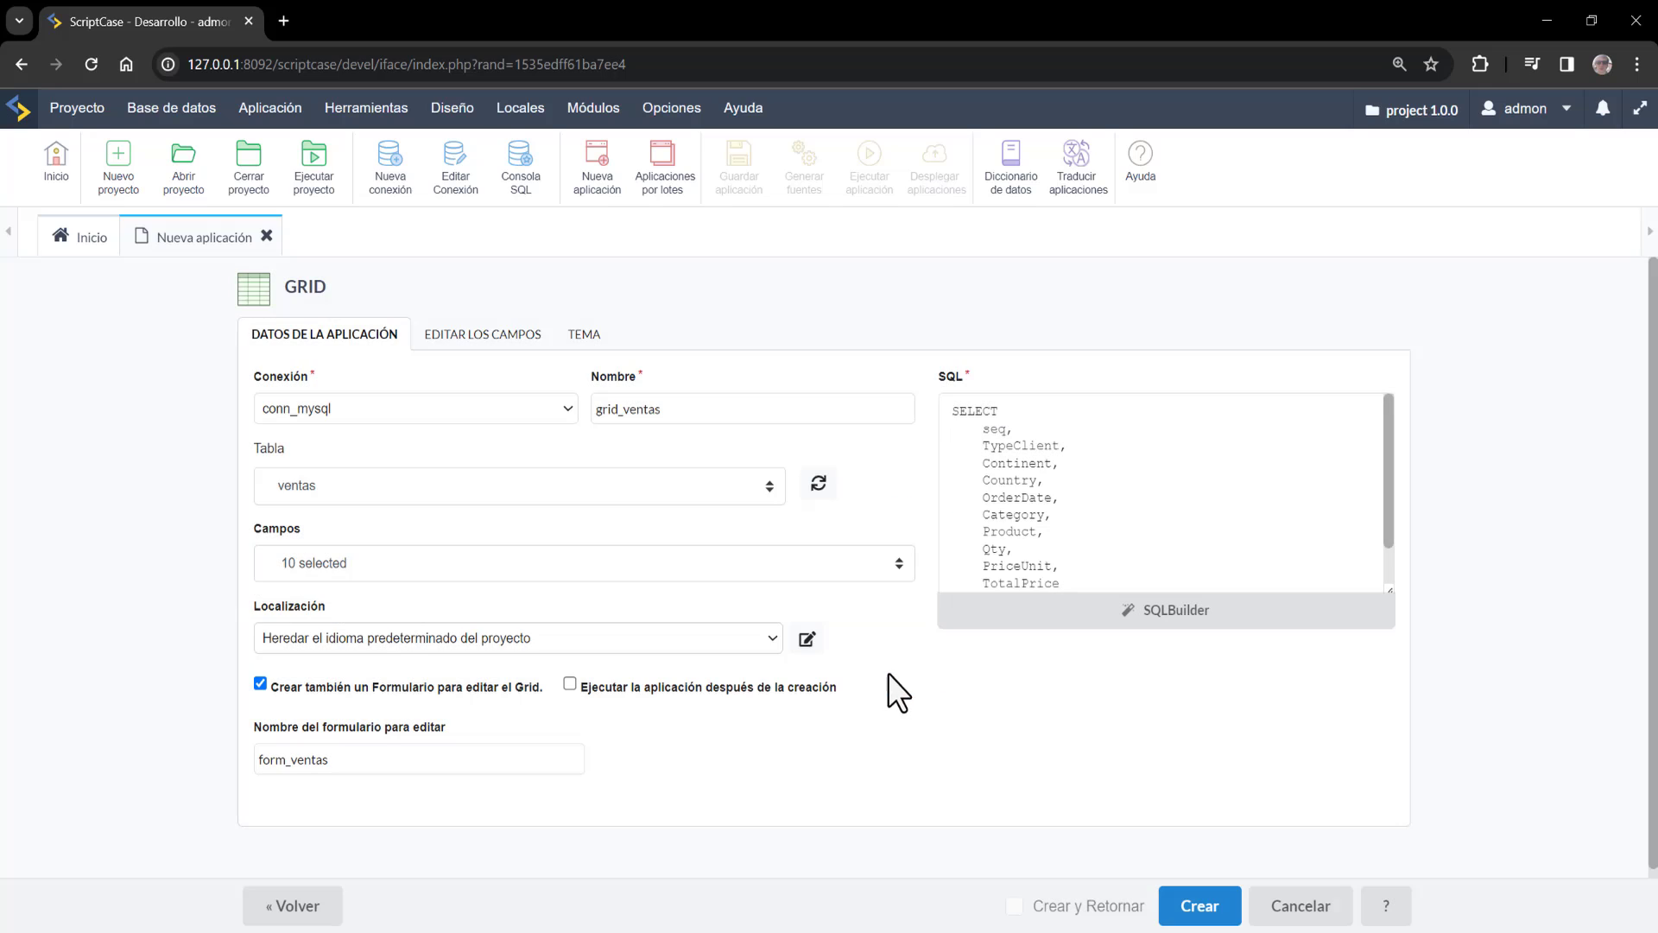
{"action": "left_click", "coordinate": [1215, 914]}
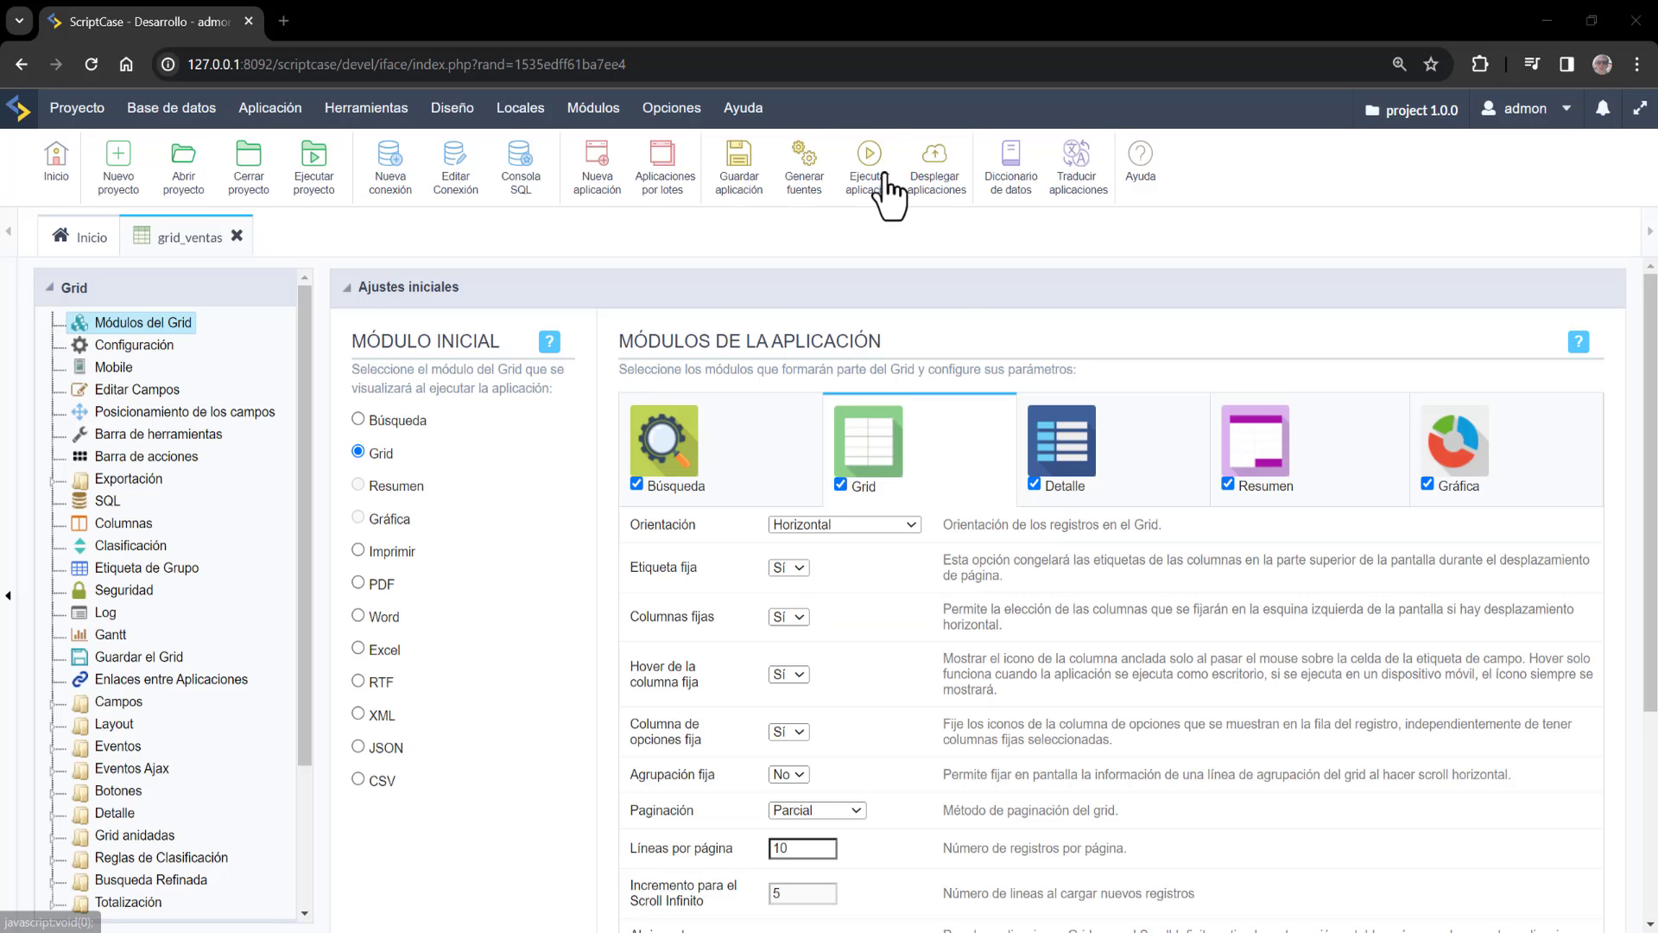
Run grid_ventas and quick-search for 'empresa' to list only Empresa clients
{"action": "left_click", "coordinate": [869, 160]}
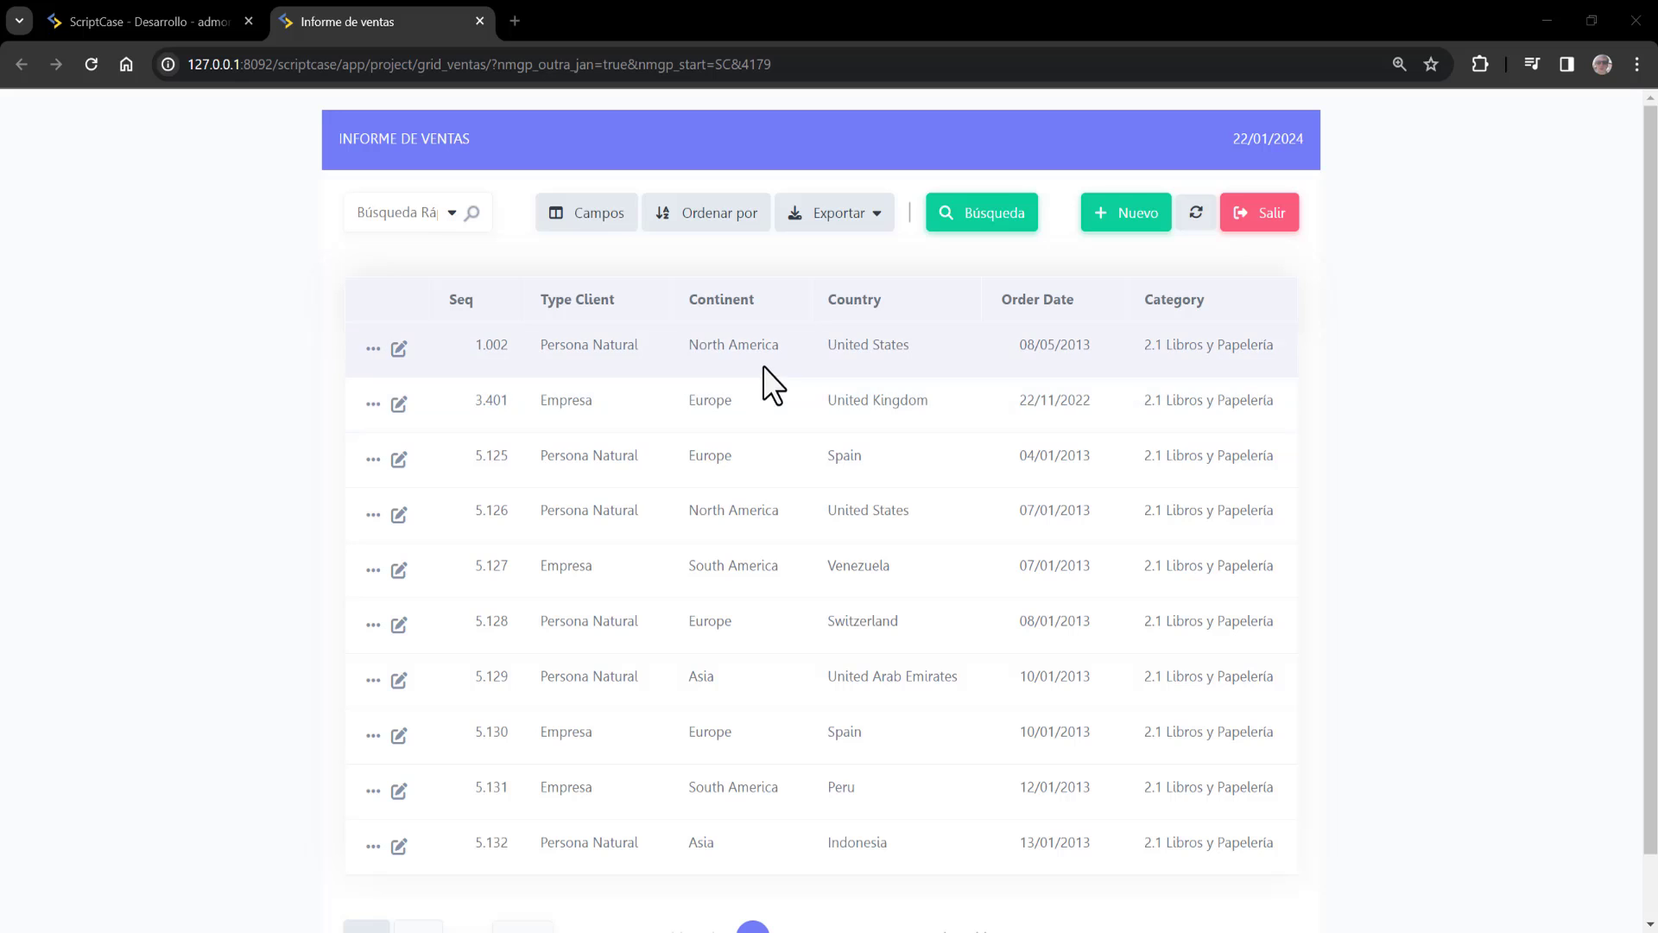
{"action": "left_click", "coordinate": [365, 213]}
{"action": "type", "text": "per"}
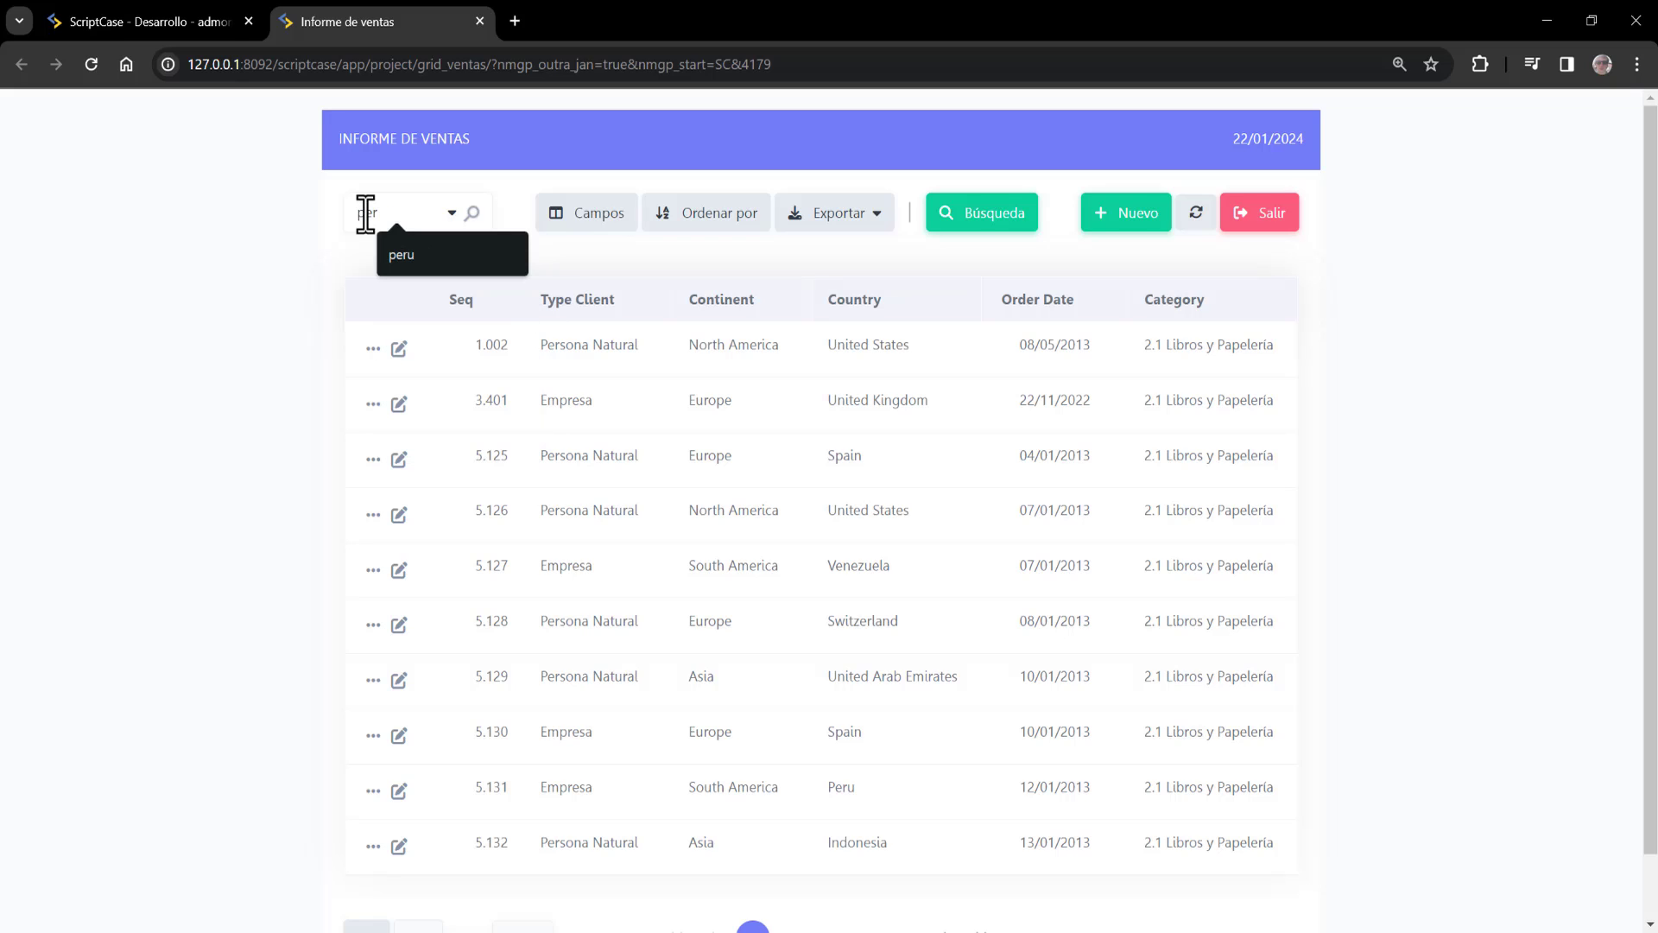
{"action": "key", "text": "BackSpace"}
{"action": "key", "text": "BackSpace"}
{"action": "key", "text": "BackSpace"}
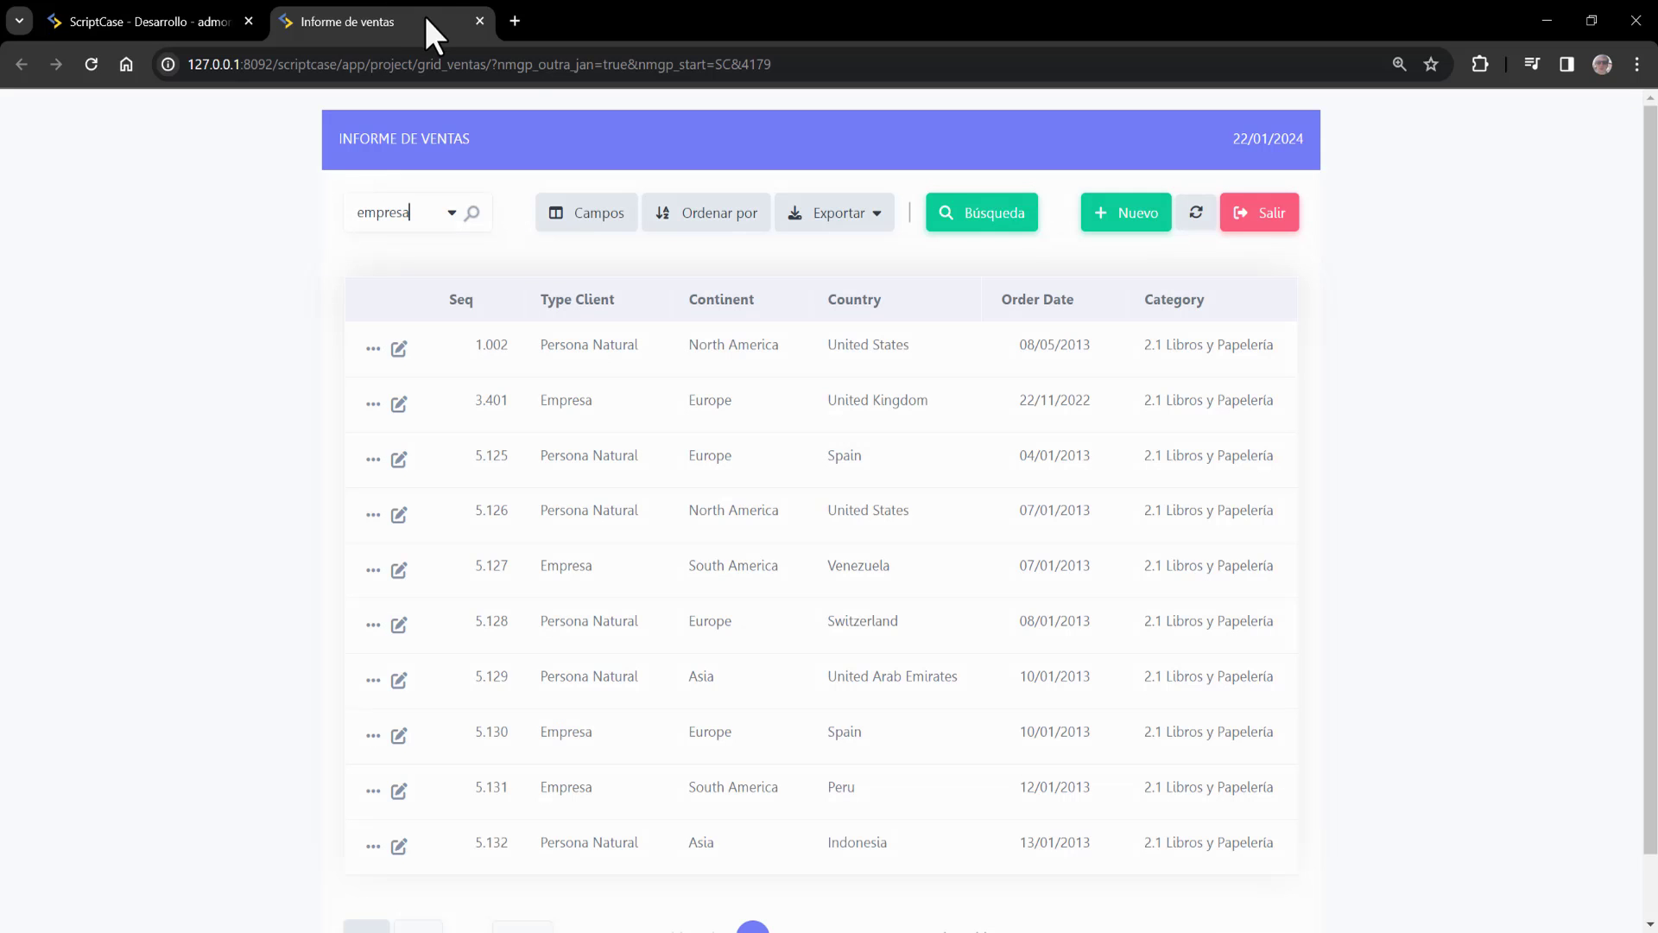
{"action": "key", "text": "Return"}
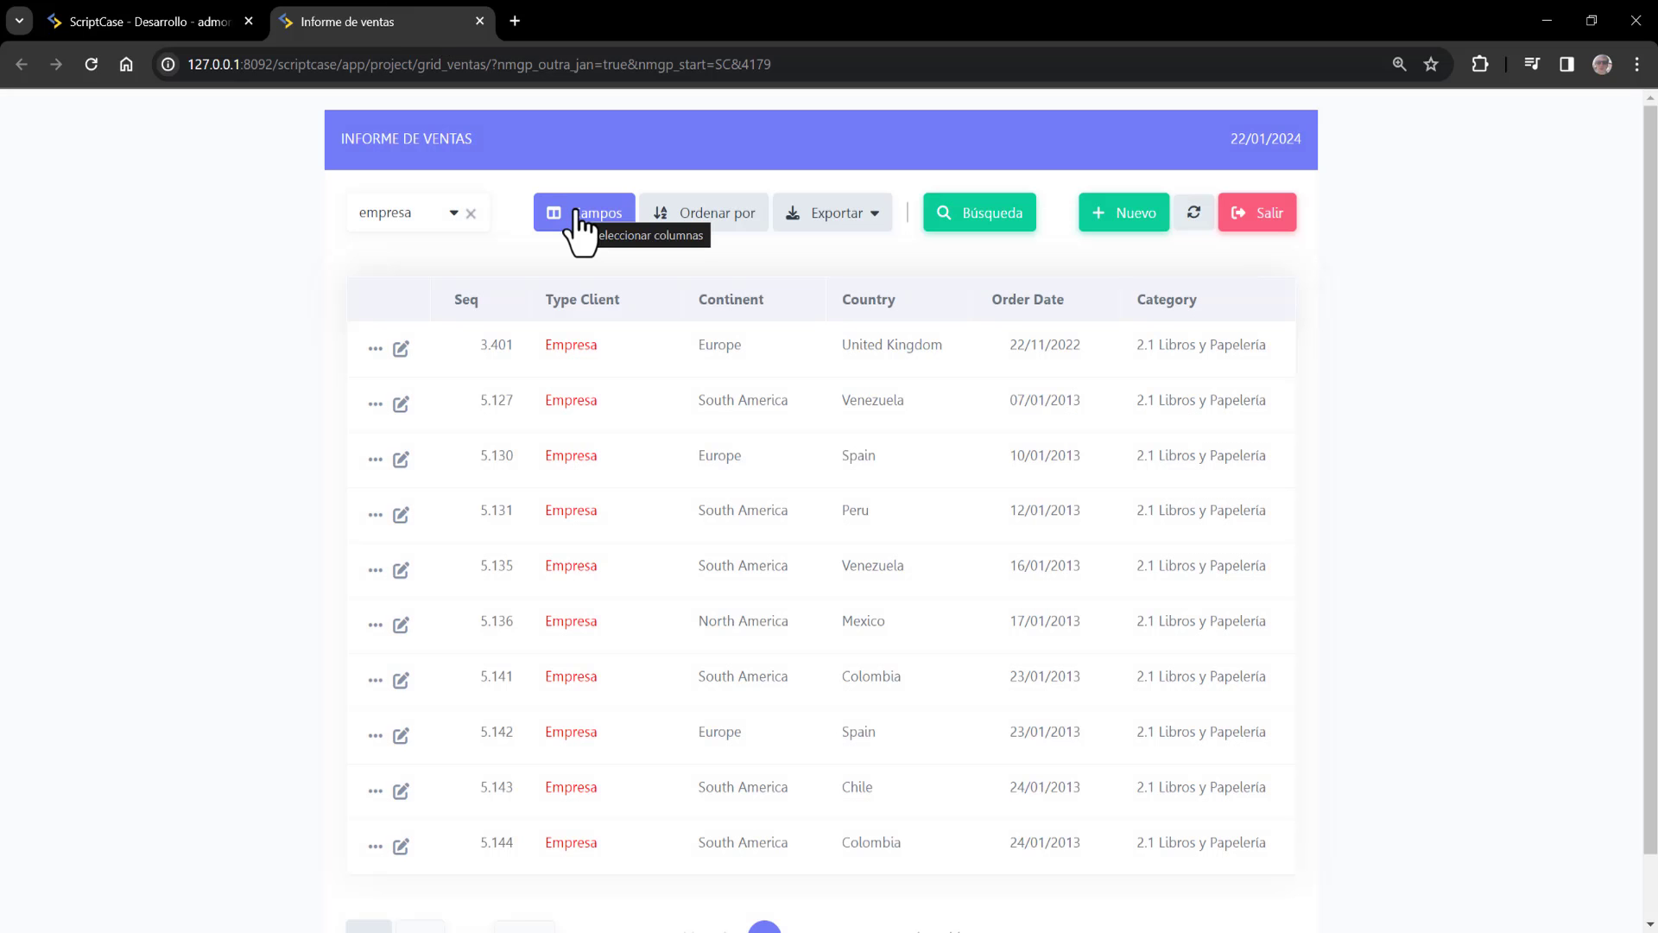
Remove the Seq column from the report's displayed fields and apply the change
{"action": "left_click", "coordinate": [581, 226]}
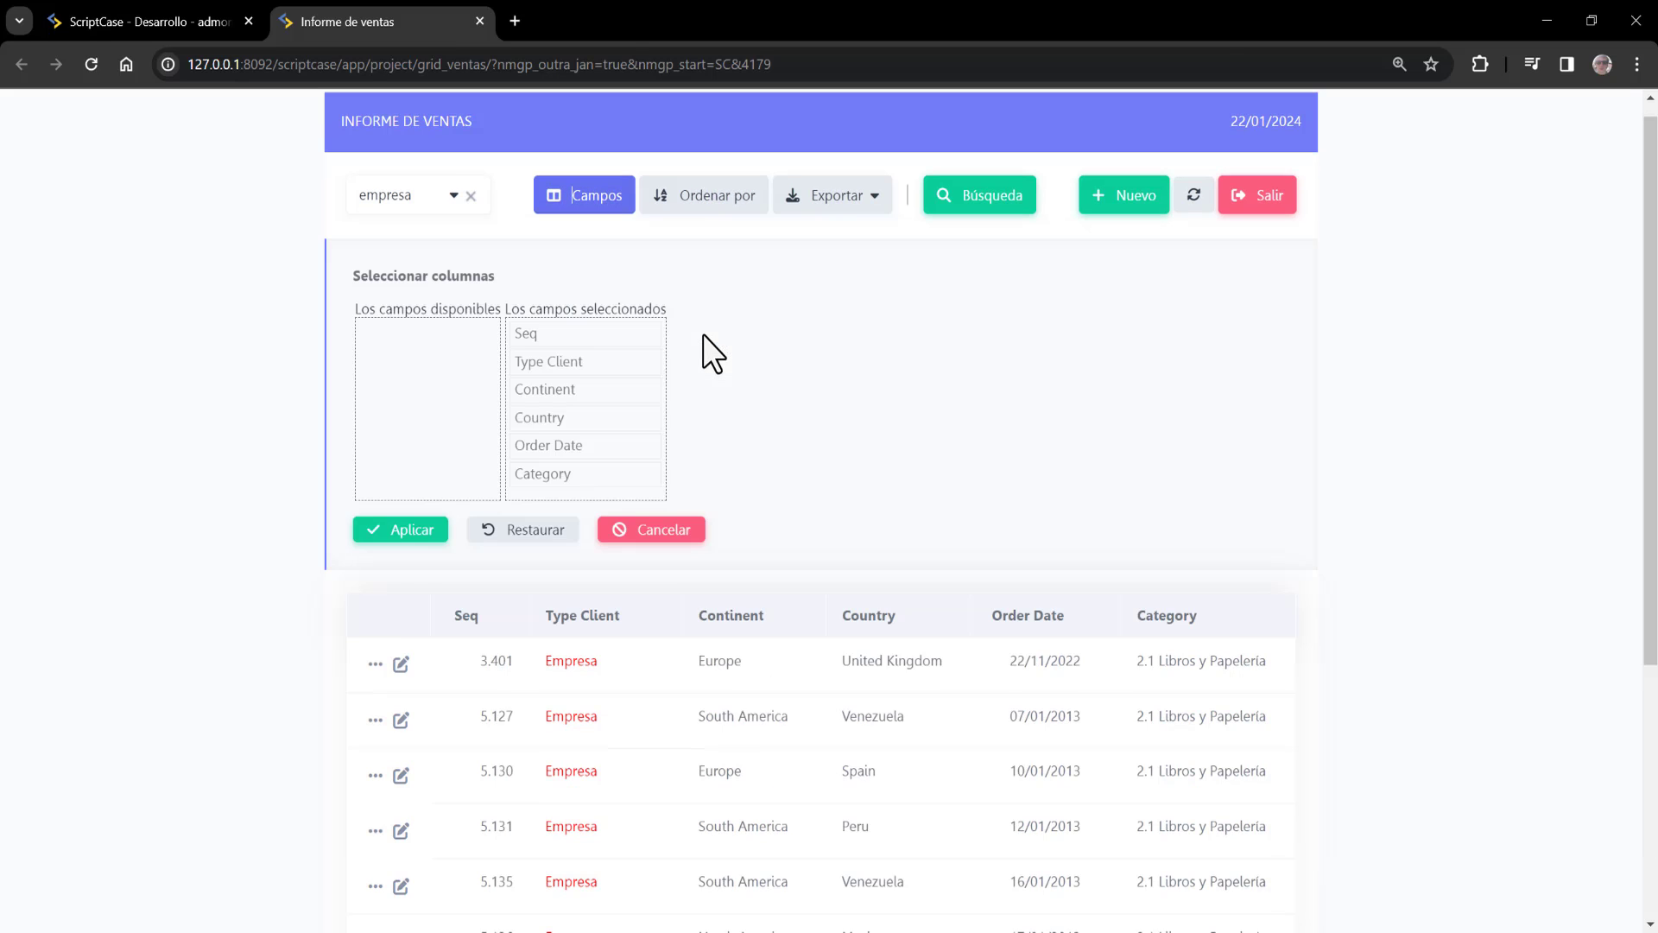
{"action": "left_click_drag", "start_coordinate": [529, 303], "coordinate": [403, 299]}
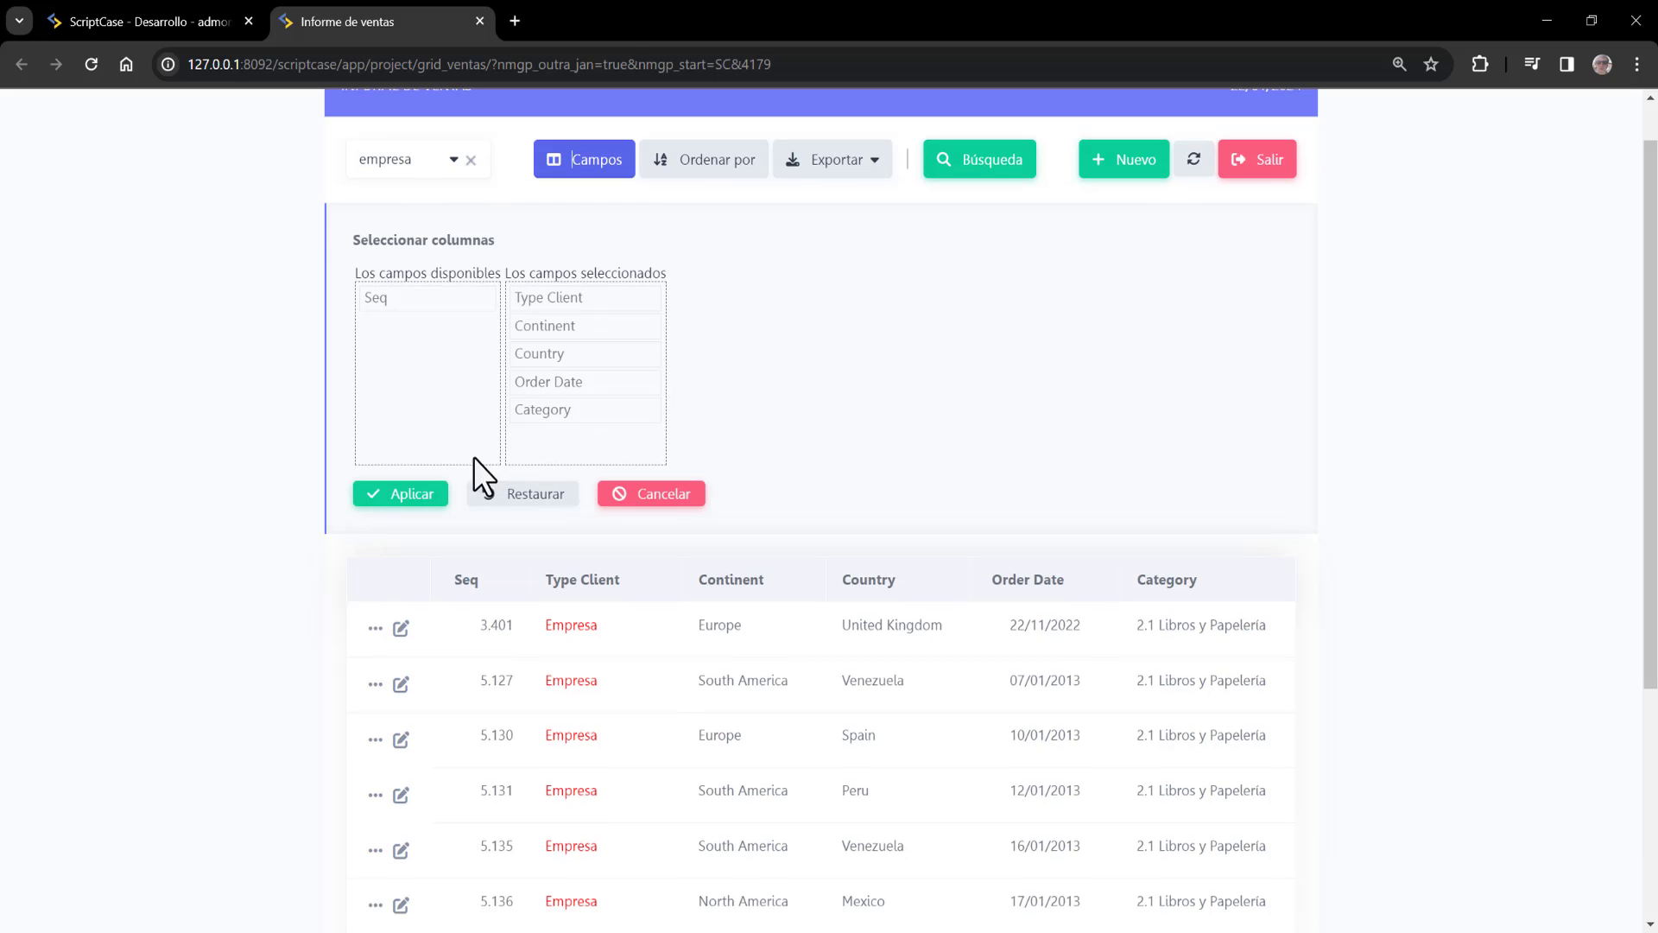
{"action": "left_click", "coordinate": [418, 494]}
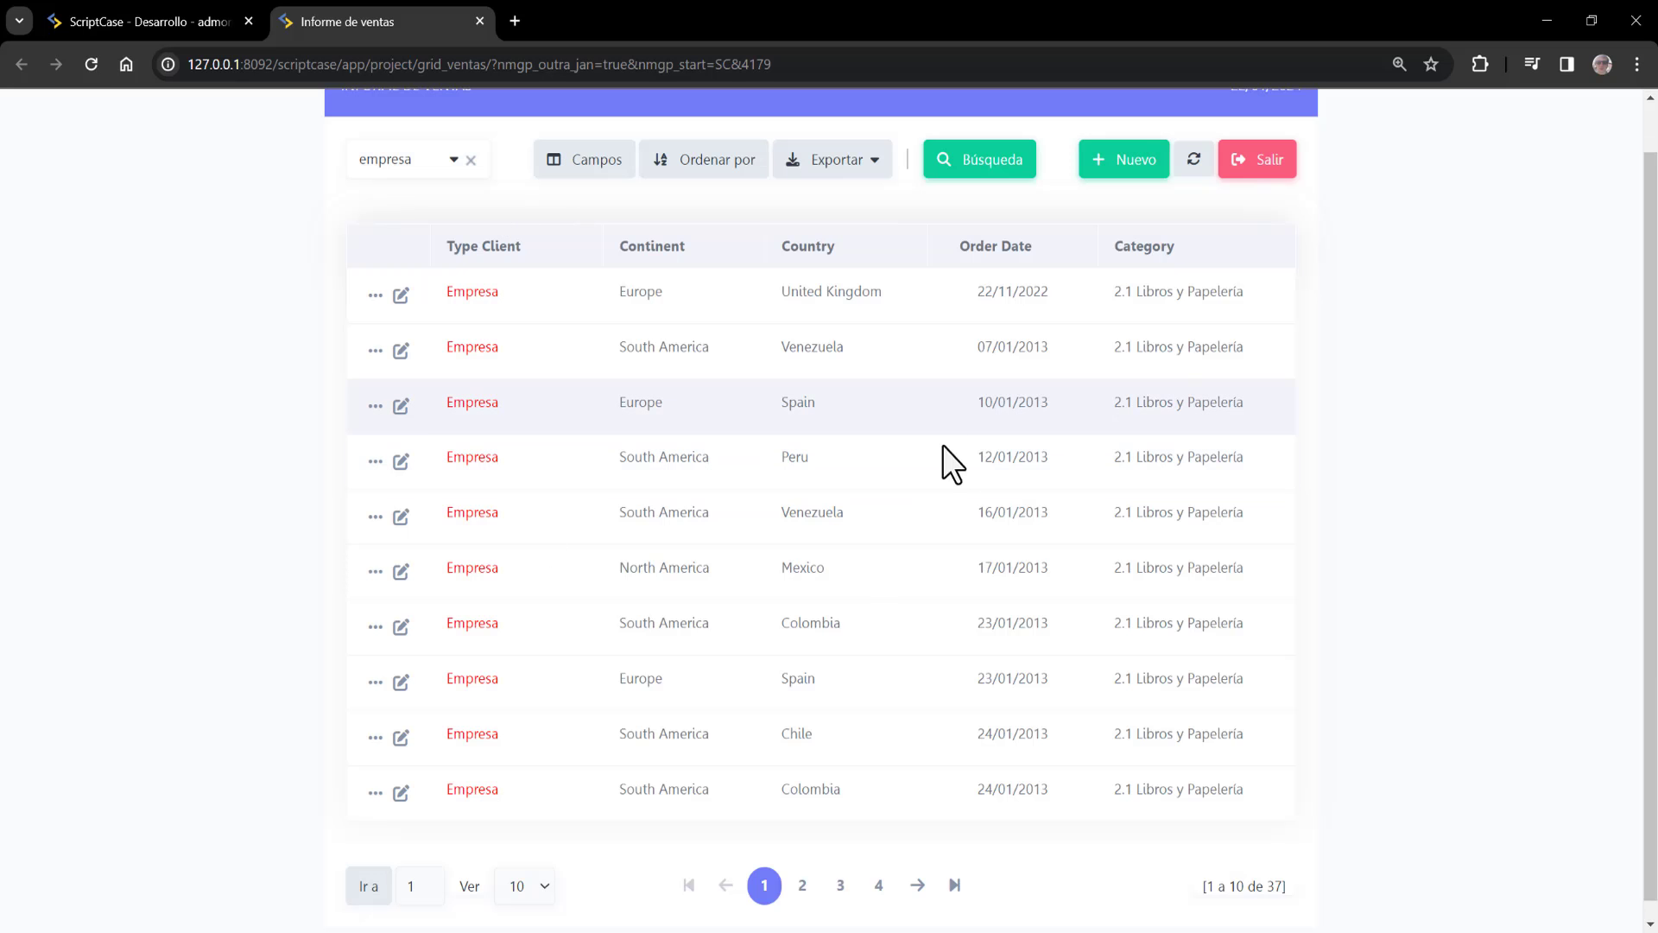
Sort the report by Continent, check the advanced sorting options, then open the Búsqueda search form
{"action": "scroll", "coordinate": [724, 168], "scroll_direction": "up", "scroll_amount": 1}
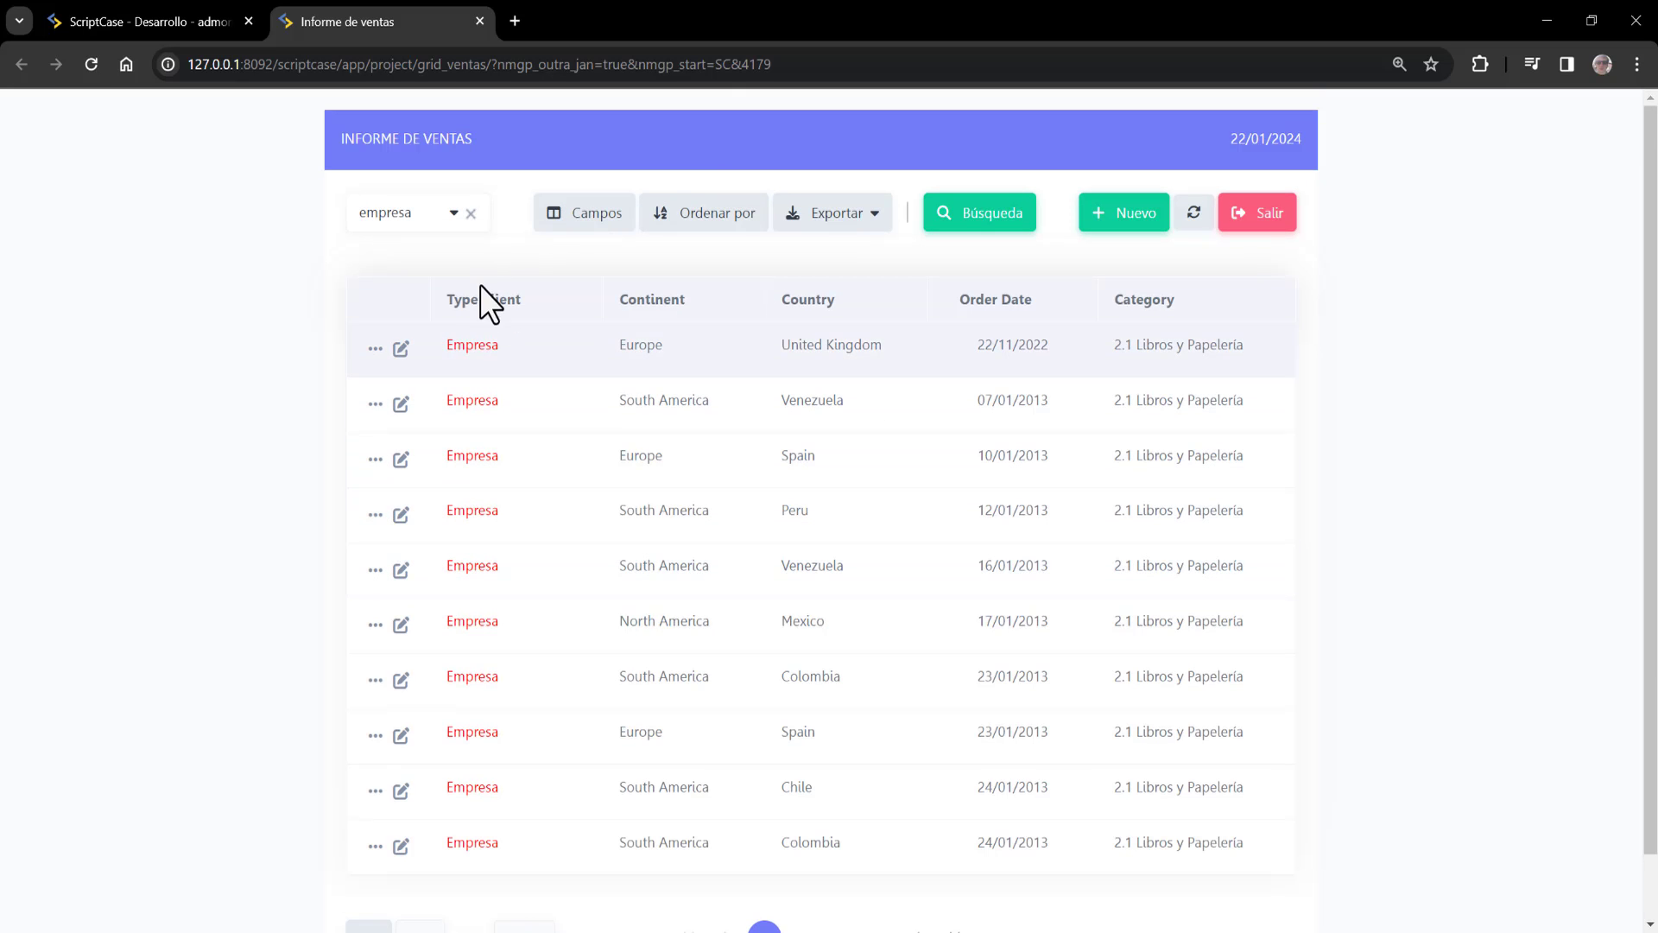
{"action": "mouse_move", "coordinate": [493, 311]}
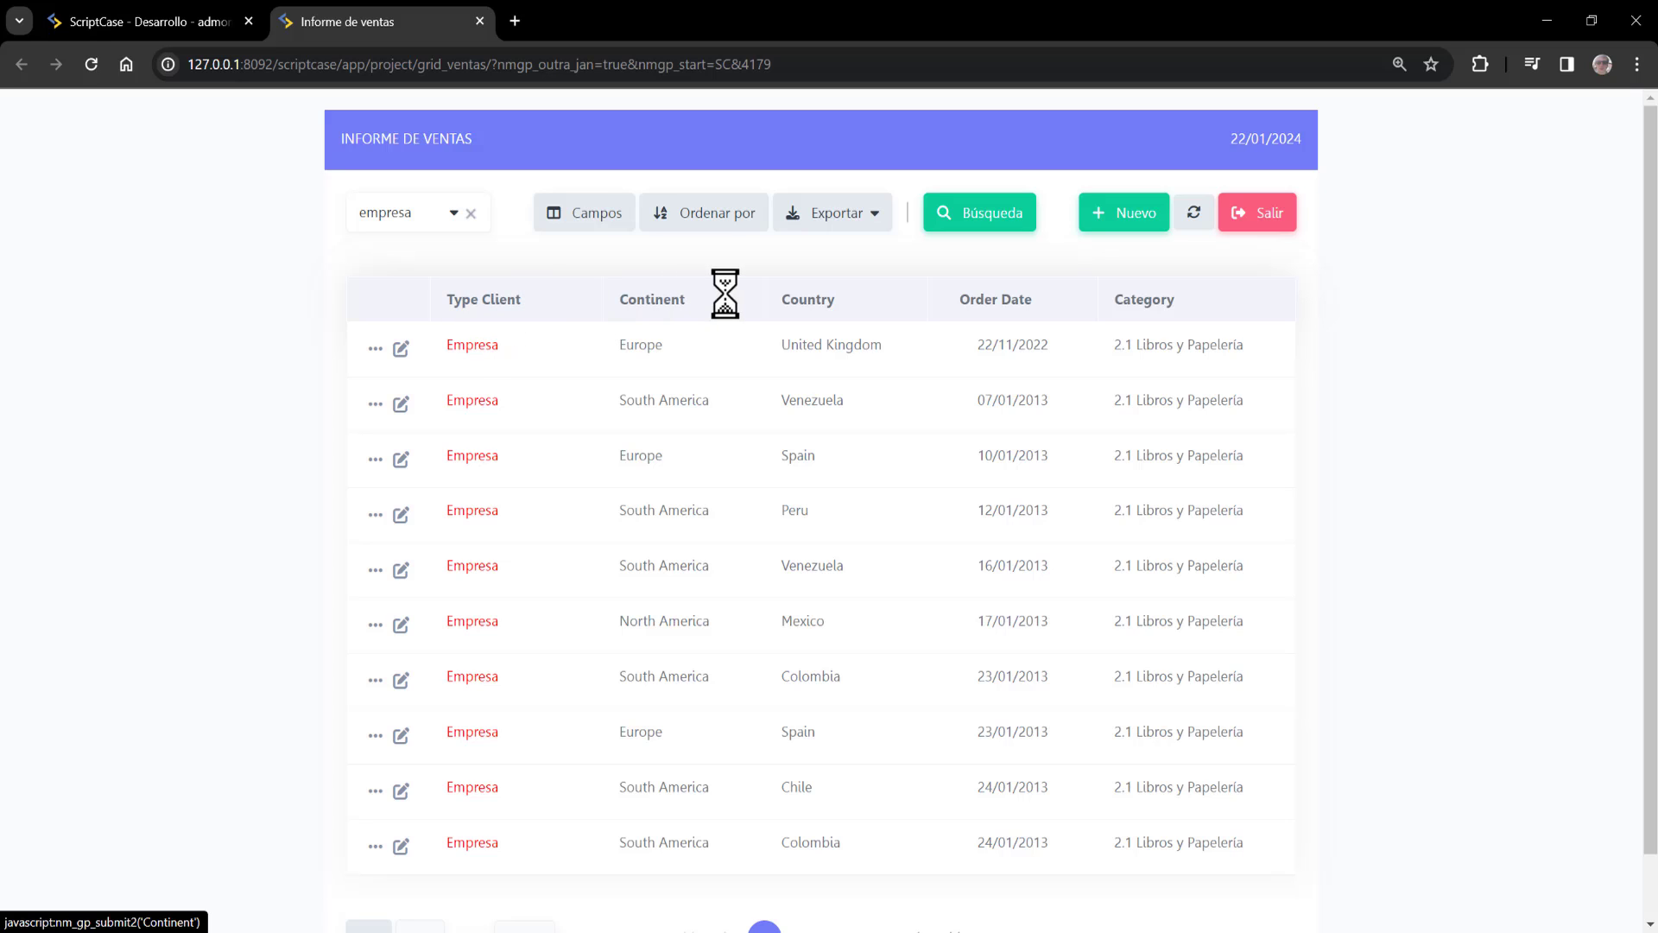
{"action": "left_click", "coordinate": [670, 305]}
{"action": "left_click", "coordinate": [731, 211]}
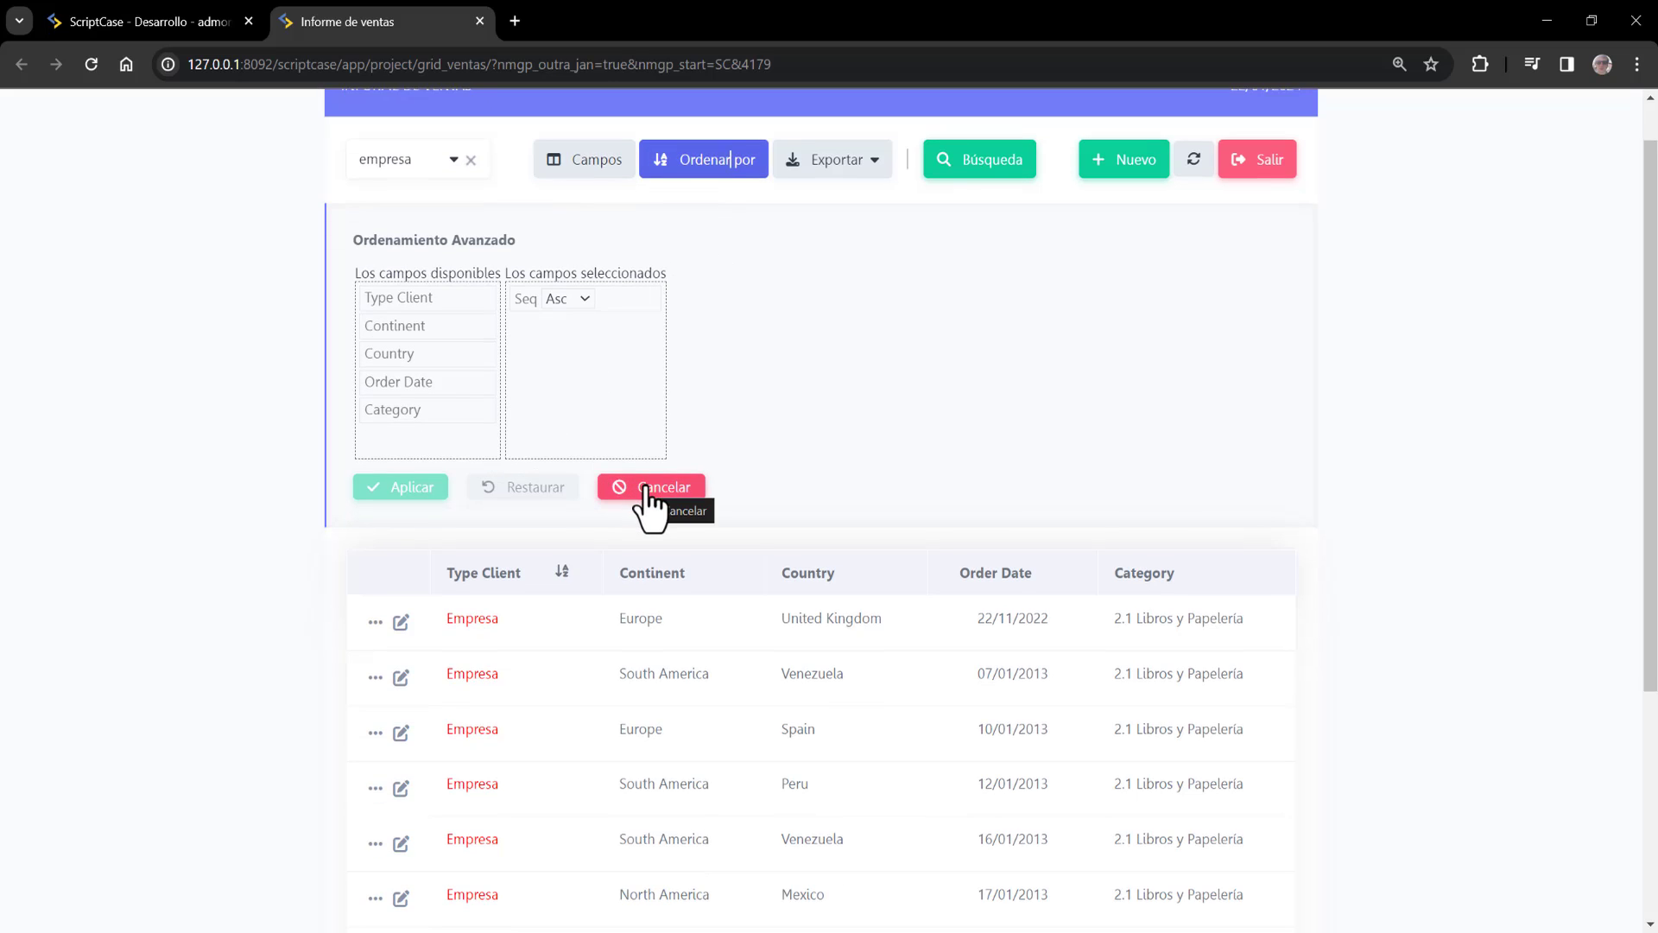
{"action": "left_click", "coordinate": [871, 182]}
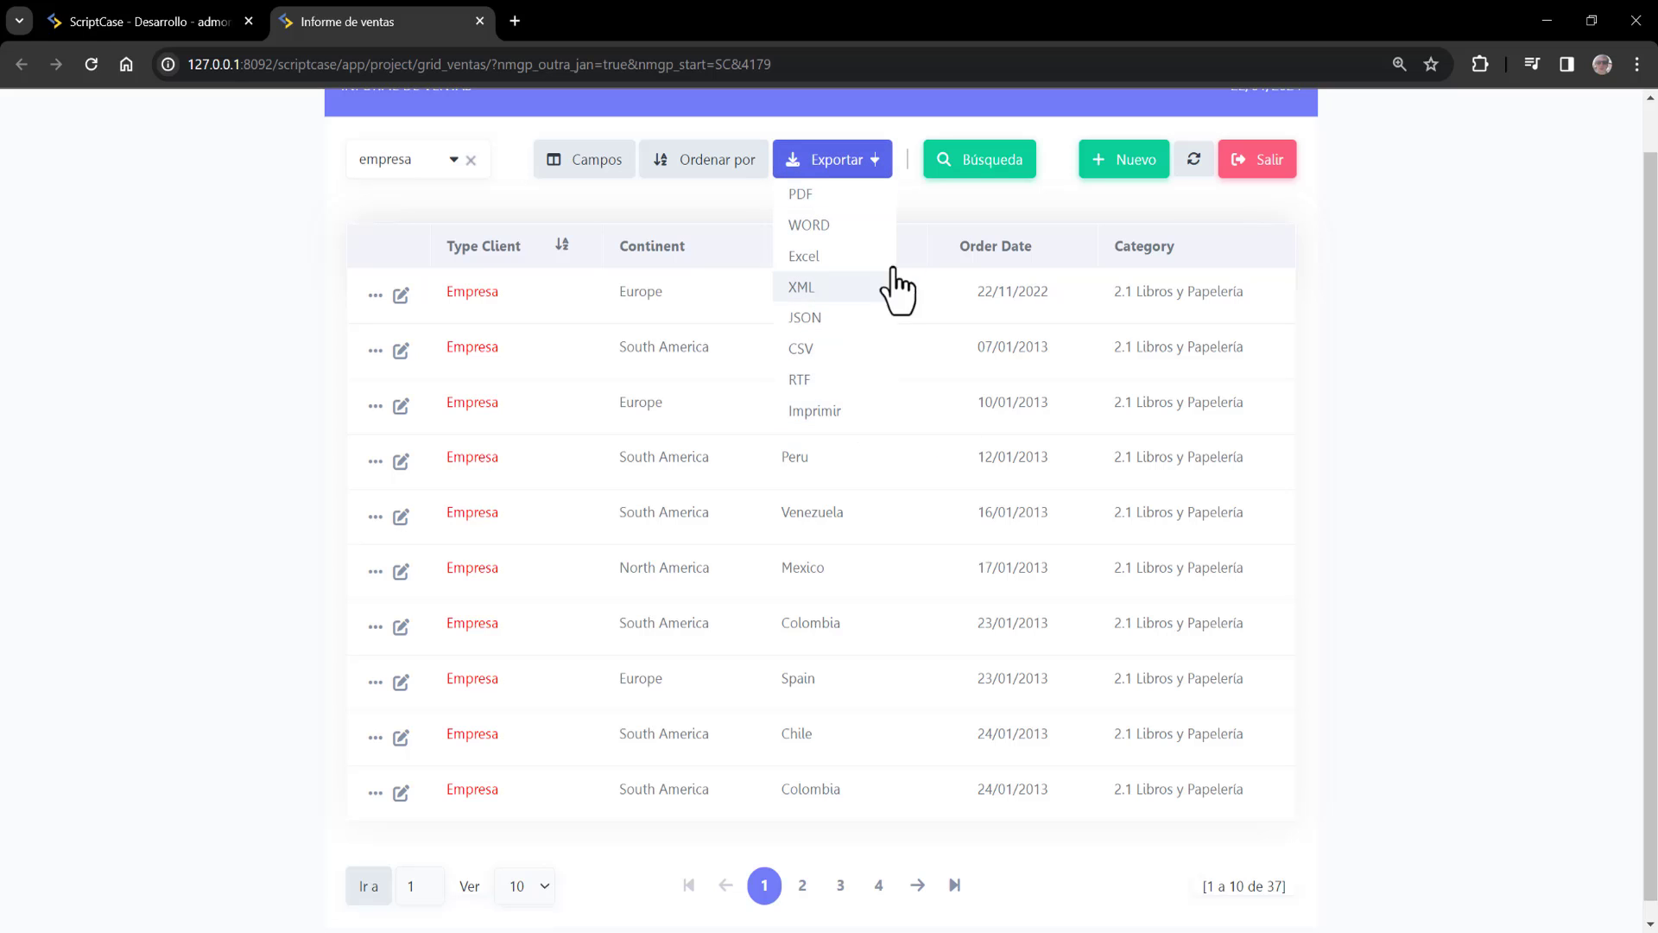
{"action": "left_click", "coordinate": [981, 164]}
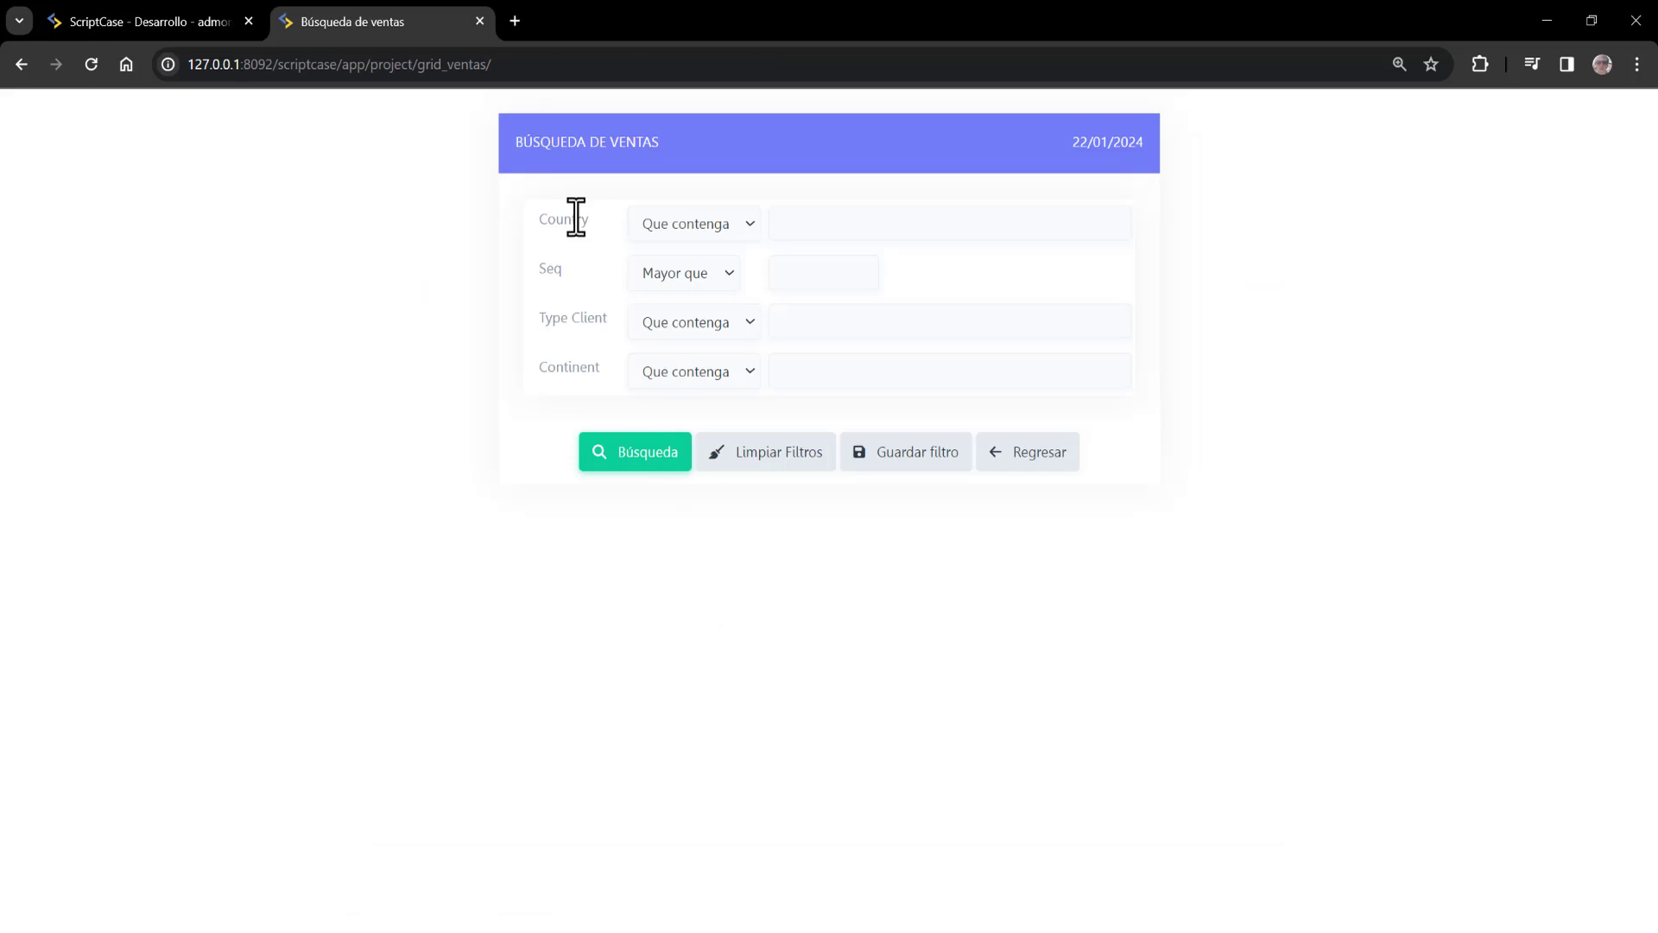
Leave the search form, start a new sales record and set its Order Date to 16/01/2024
{"action": "left_click", "coordinate": [861, 380]}
{"action": "left_click", "coordinate": [1035, 462]}
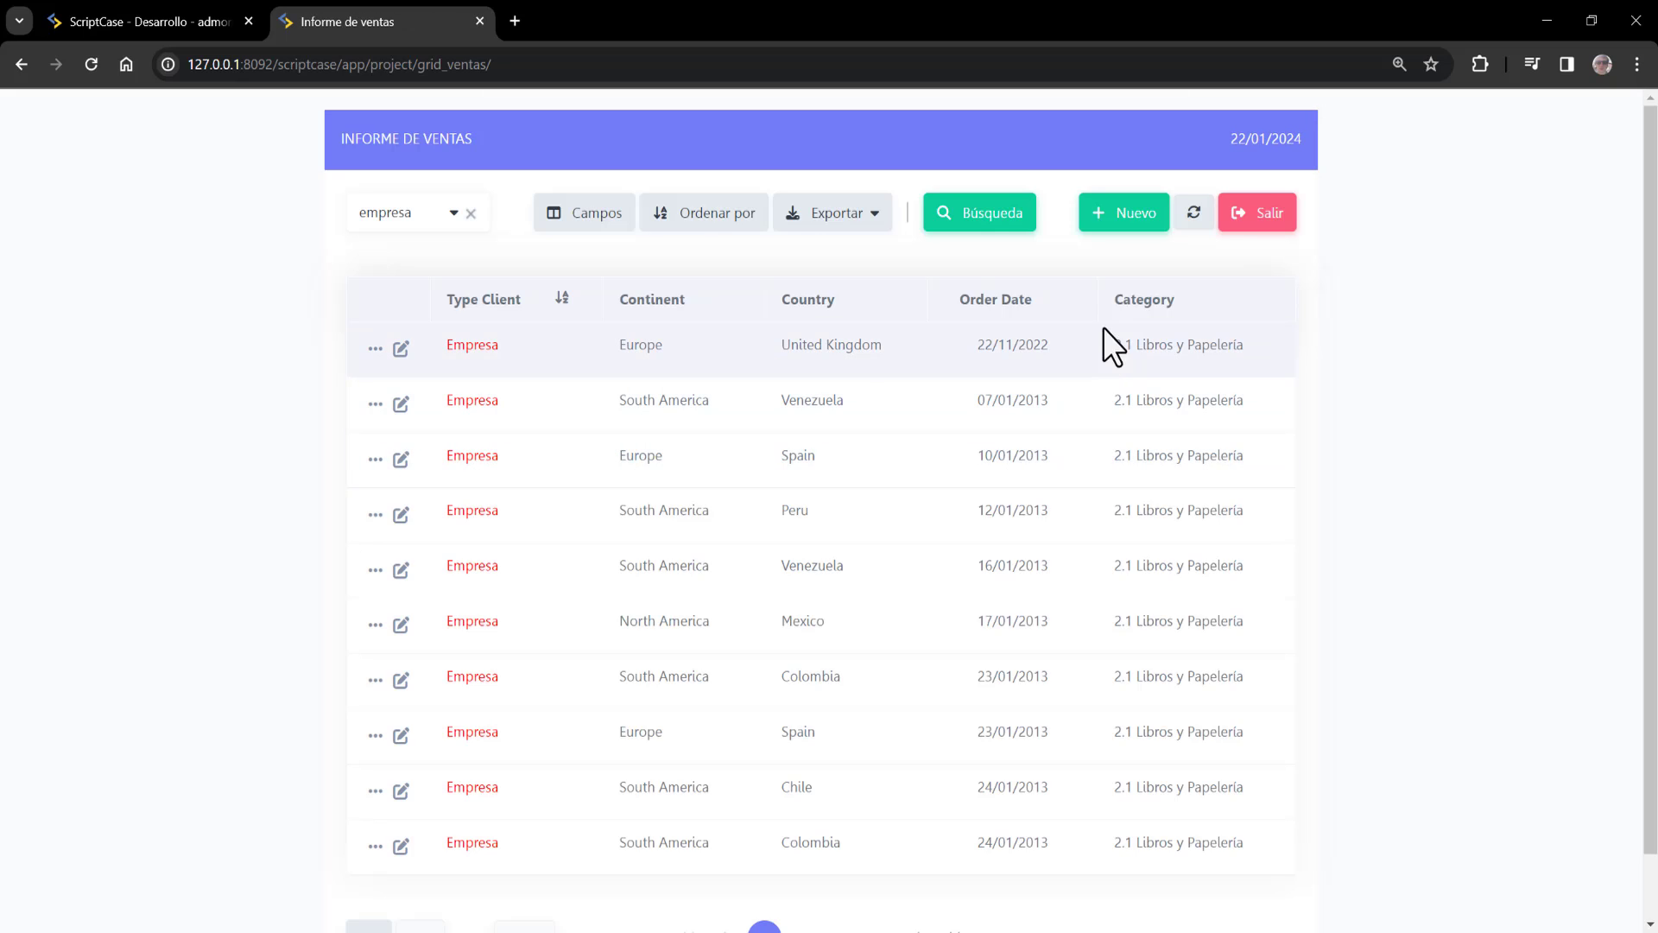
{"action": "left_click", "coordinate": [1104, 219]}
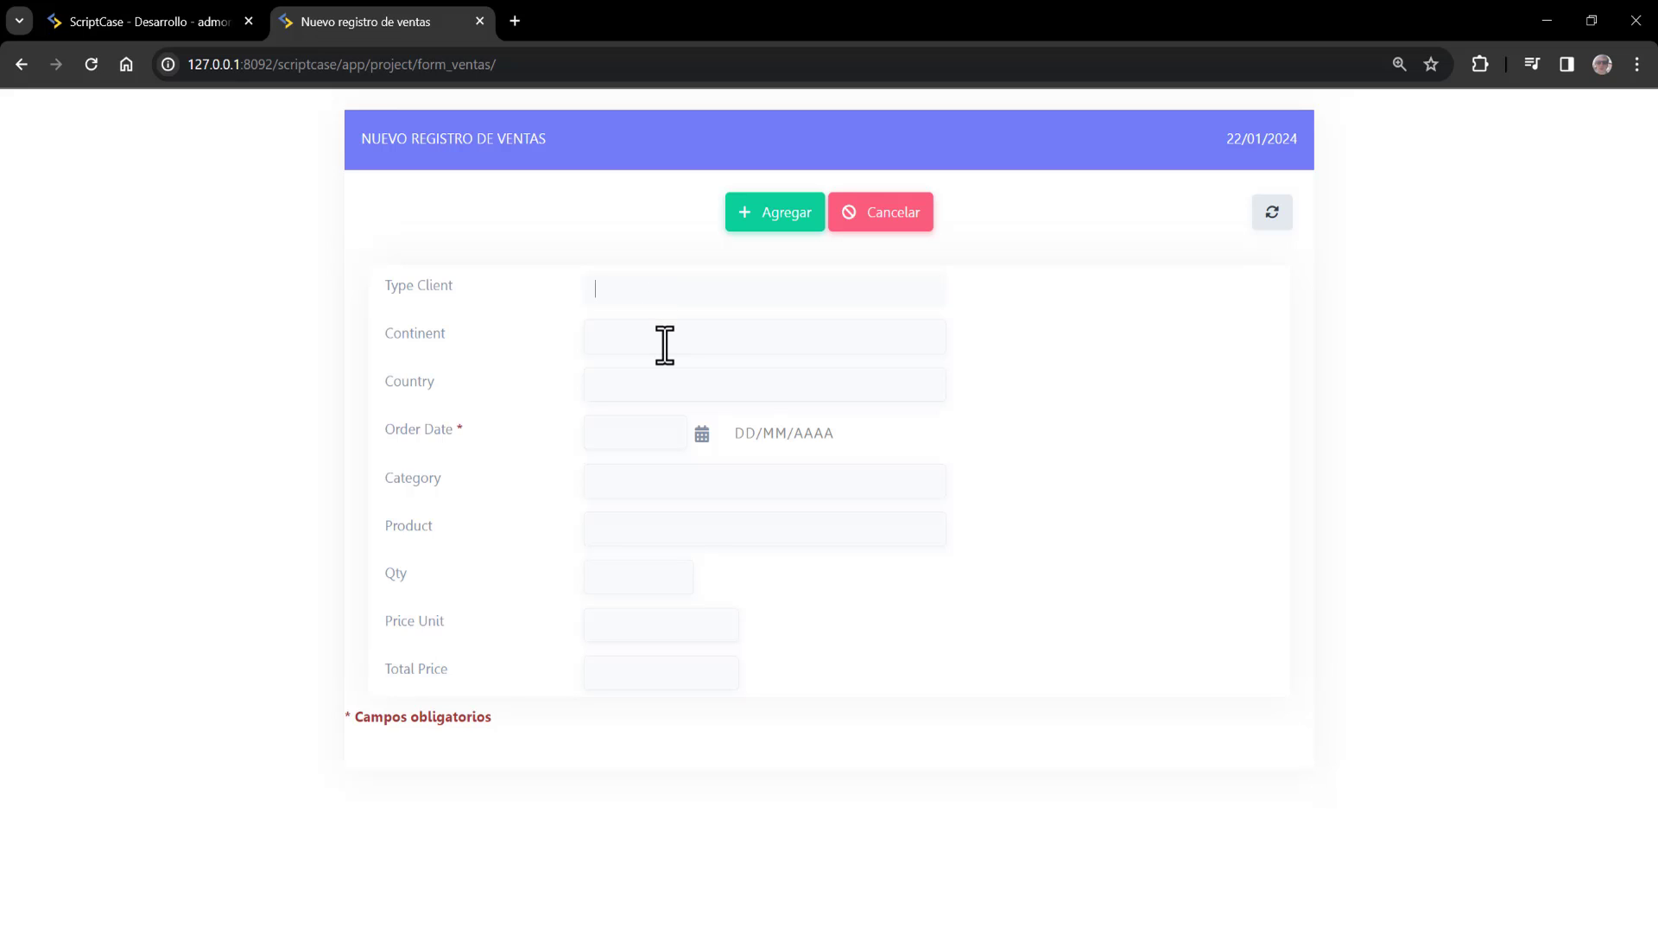
{"action": "left_click", "coordinate": [700, 434]}
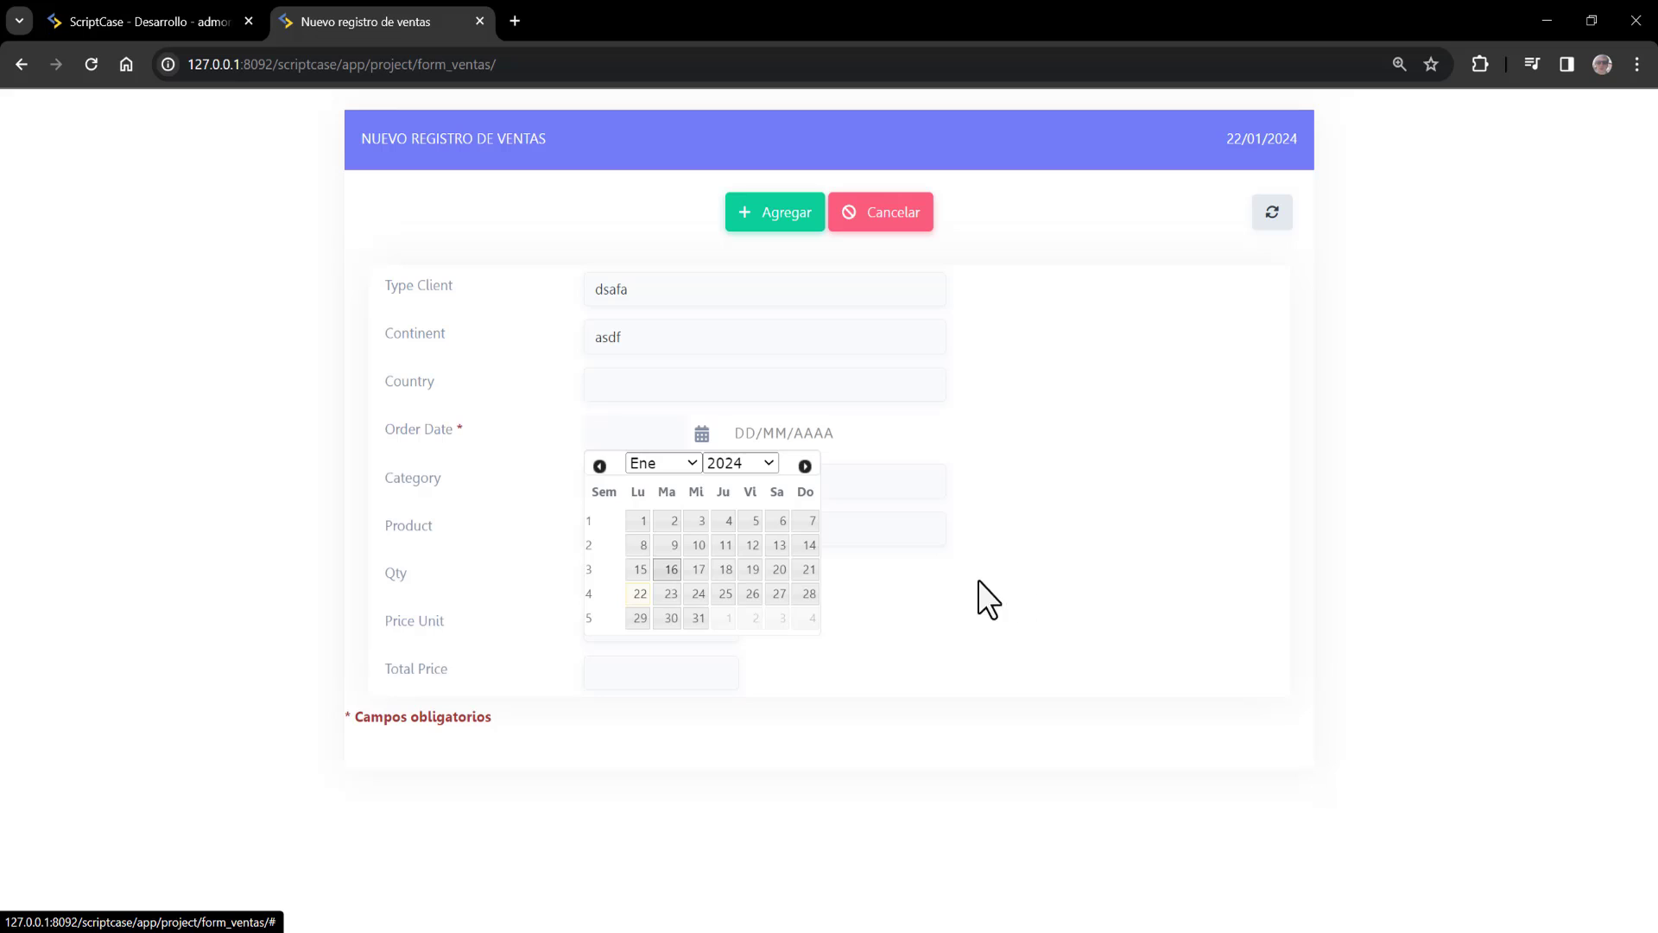
{"action": "left_click", "coordinate": [671, 569]}
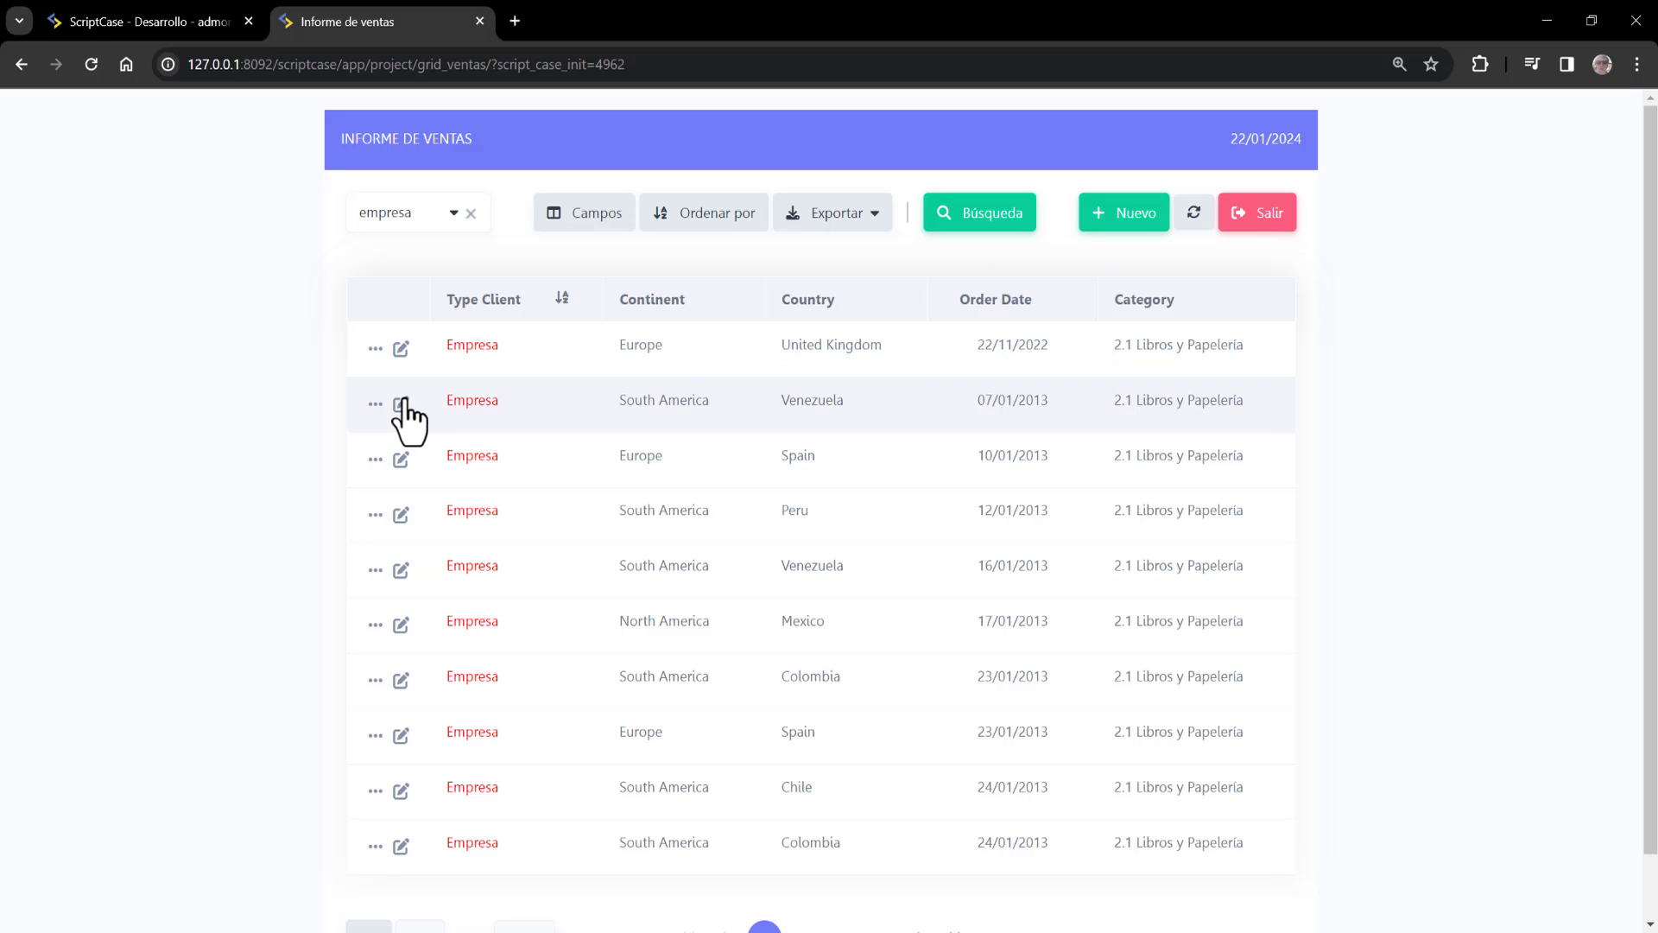
Open the Venezuela sale for editing, go back to the list, and return to the development environment
{"action": "left_click", "coordinate": [402, 404]}
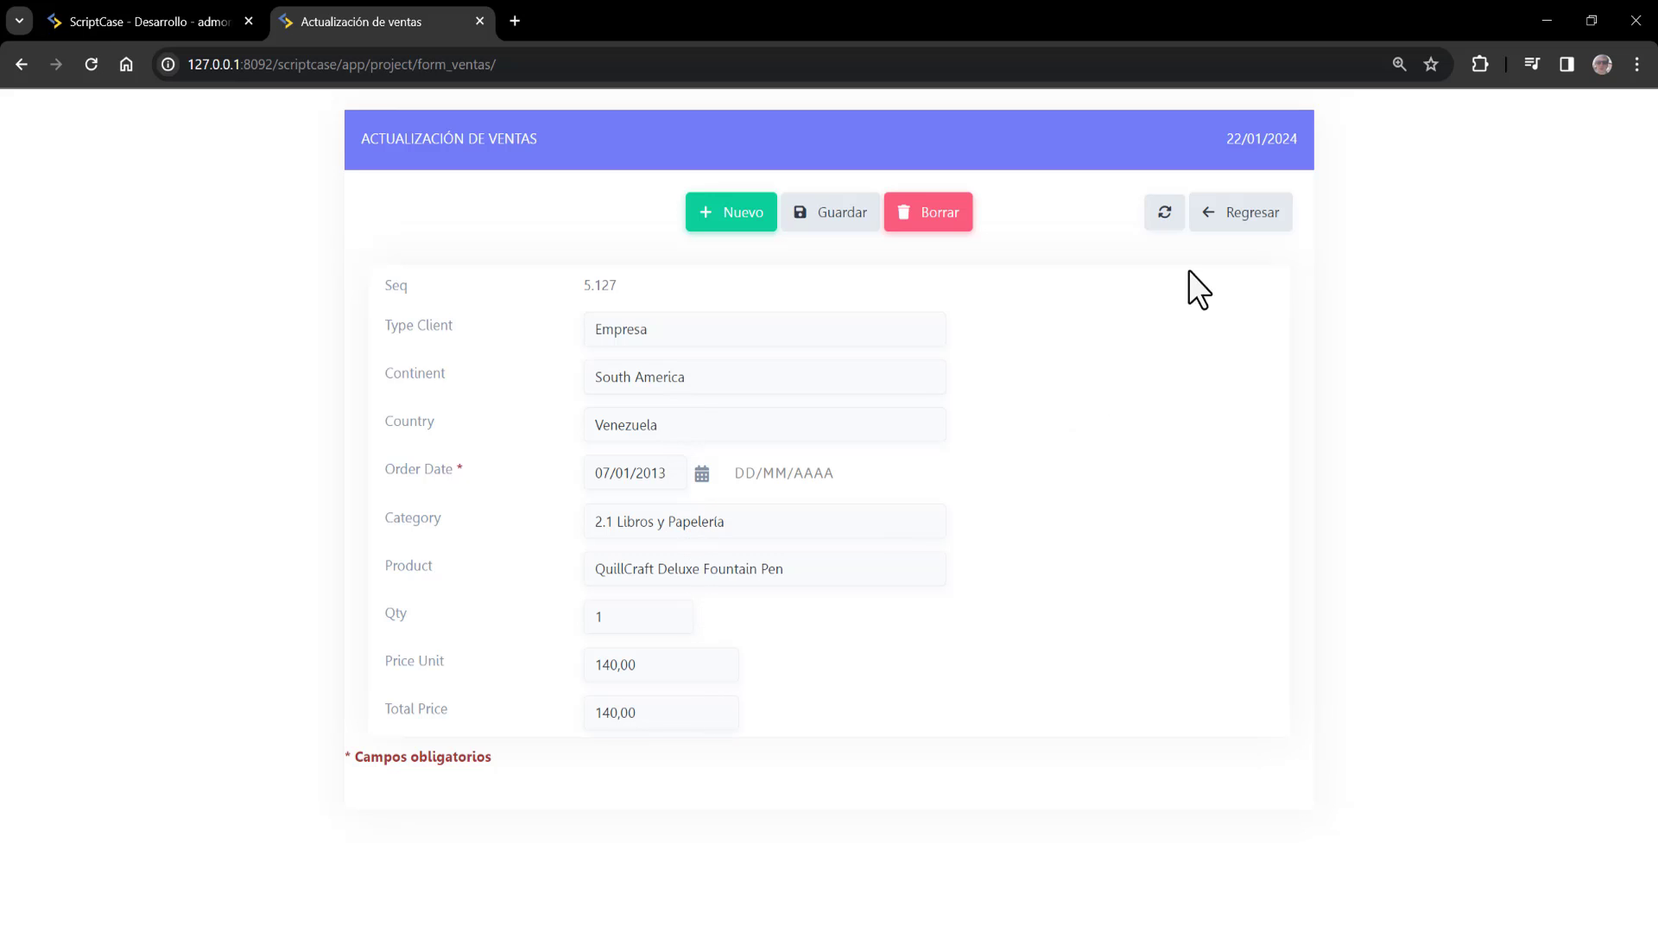
{"action": "left_click", "coordinate": [1241, 213]}
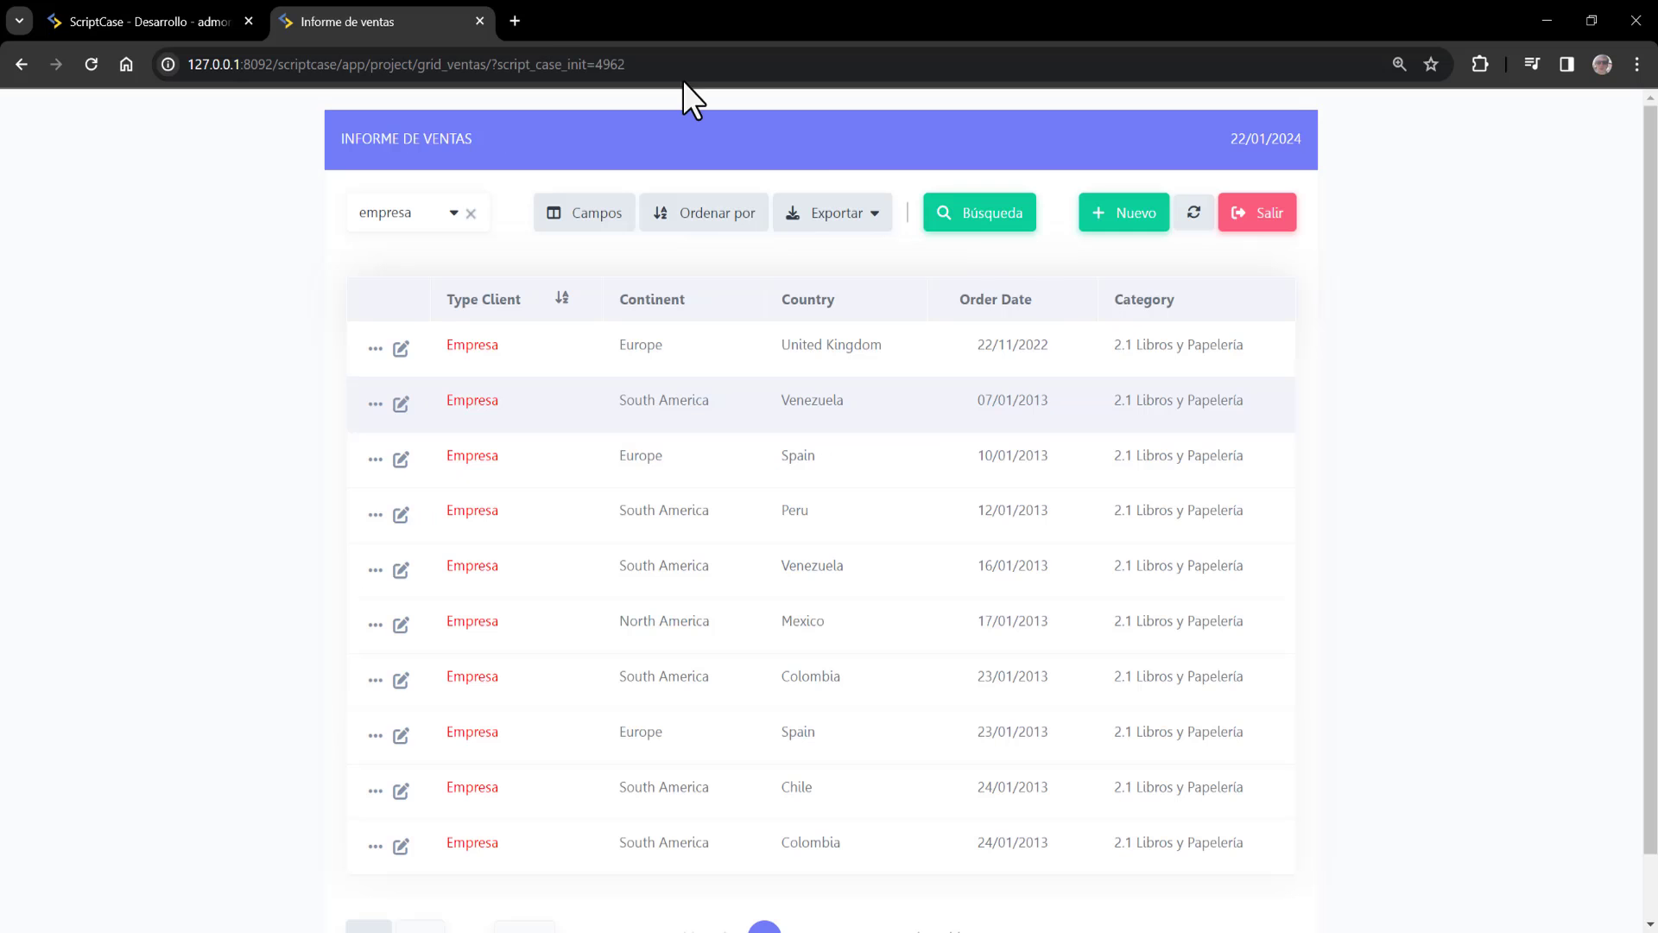
{"action": "key", "text": "ctrl+Page_Up"}
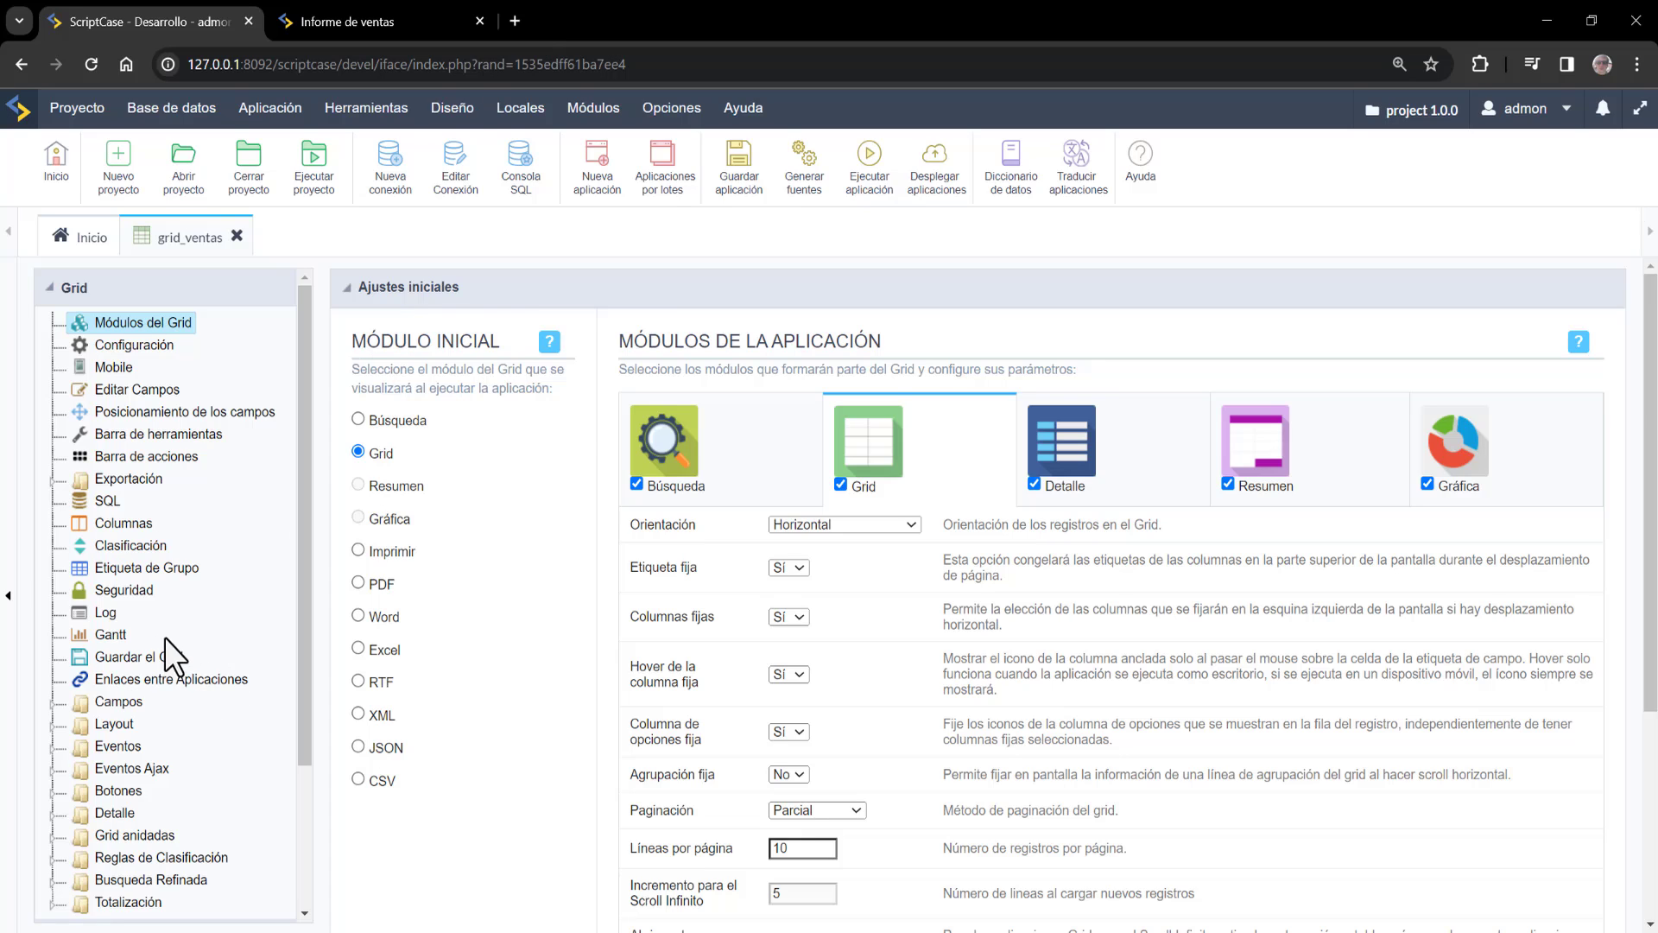
Open grid_ventas's dynamic grouping field selection under Agrupación > Agrupación Dinámica
{"action": "scroll", "coordinate": [169, 846], "scroll_direction": "down", "scroll_amount": 2}
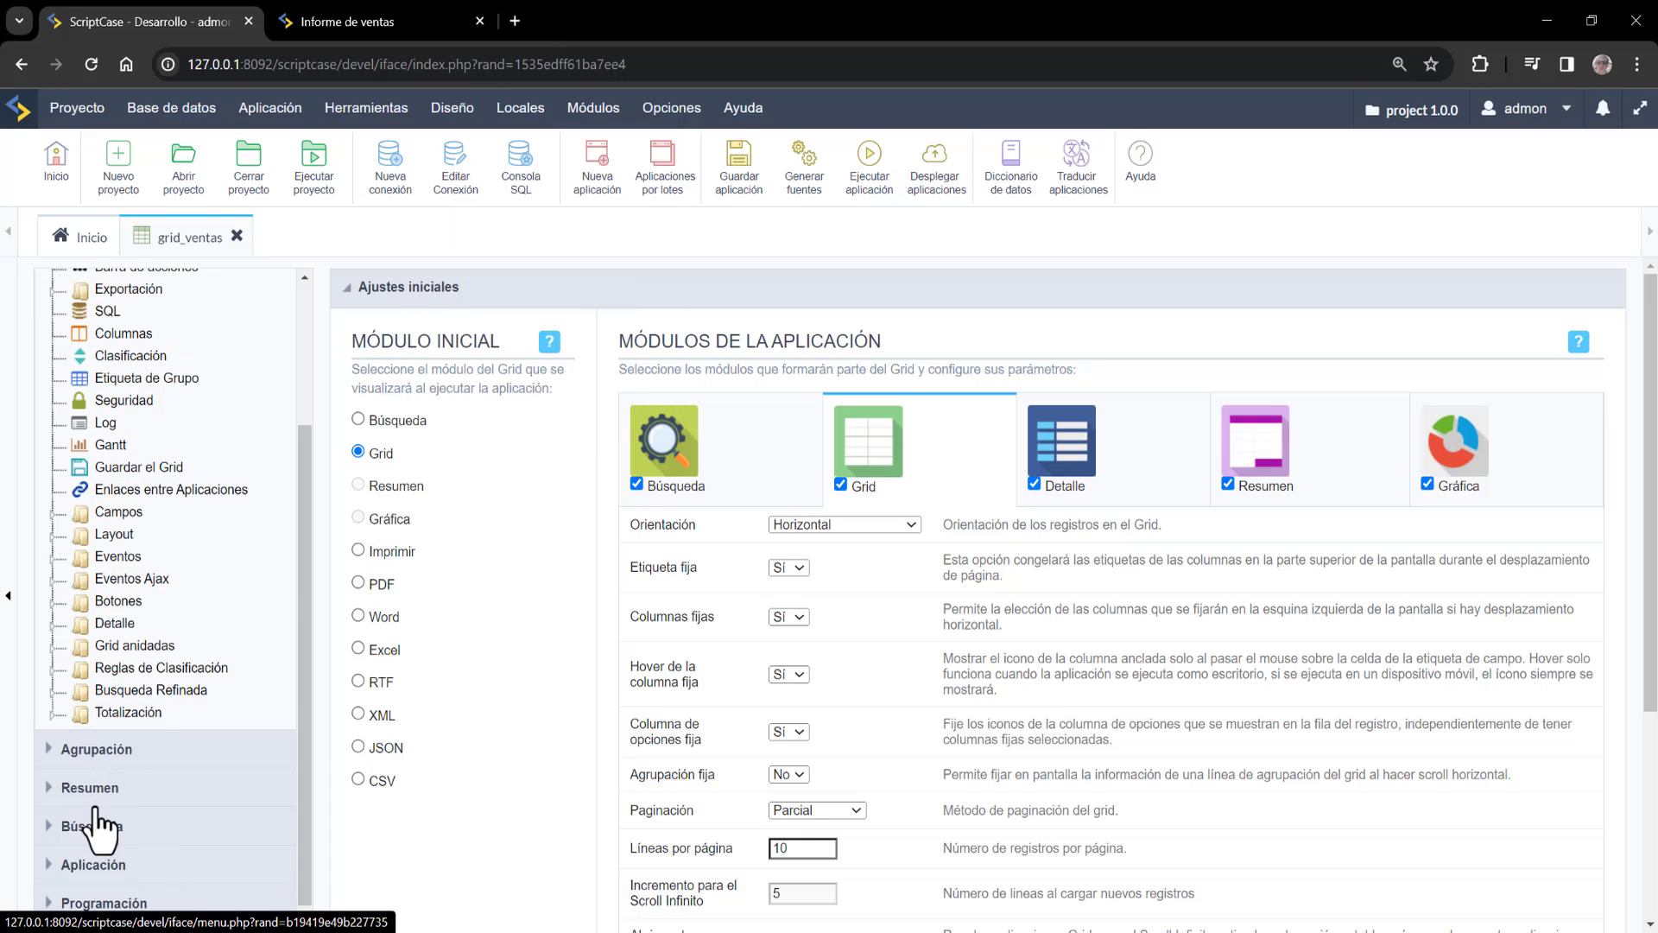
{"action": "left_click", "coordinate": [102, 750]}
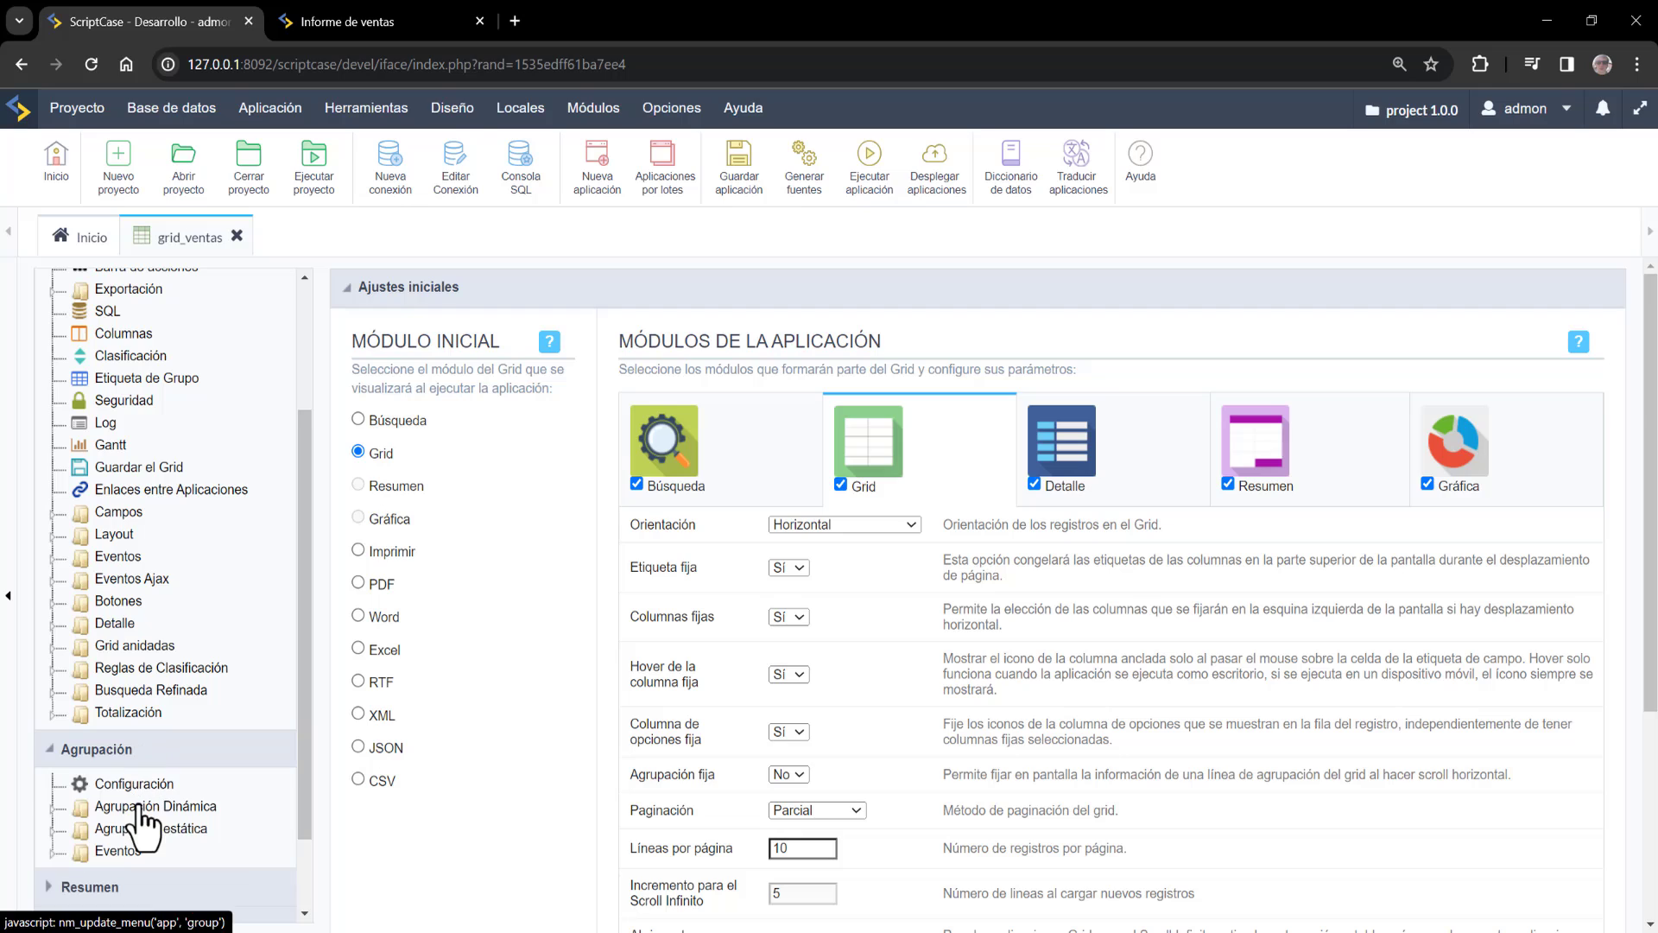
{"action": "left_click", "coordinate": [156, 806]}
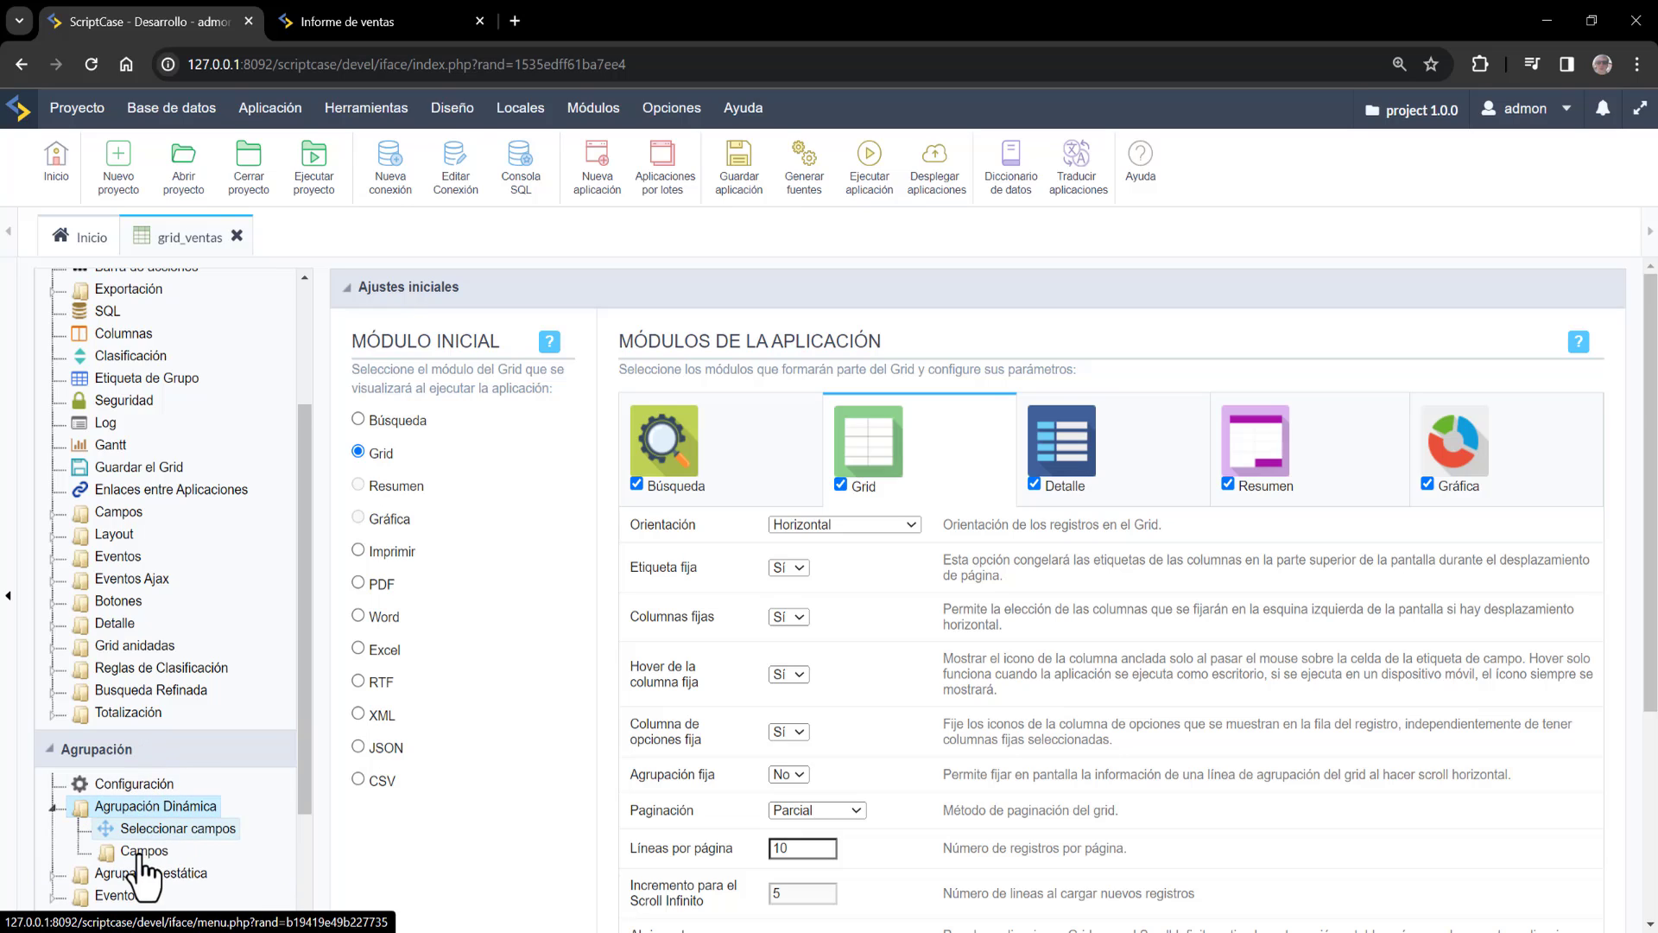
{"action": "left_click", "coordinate": [165, 830]}
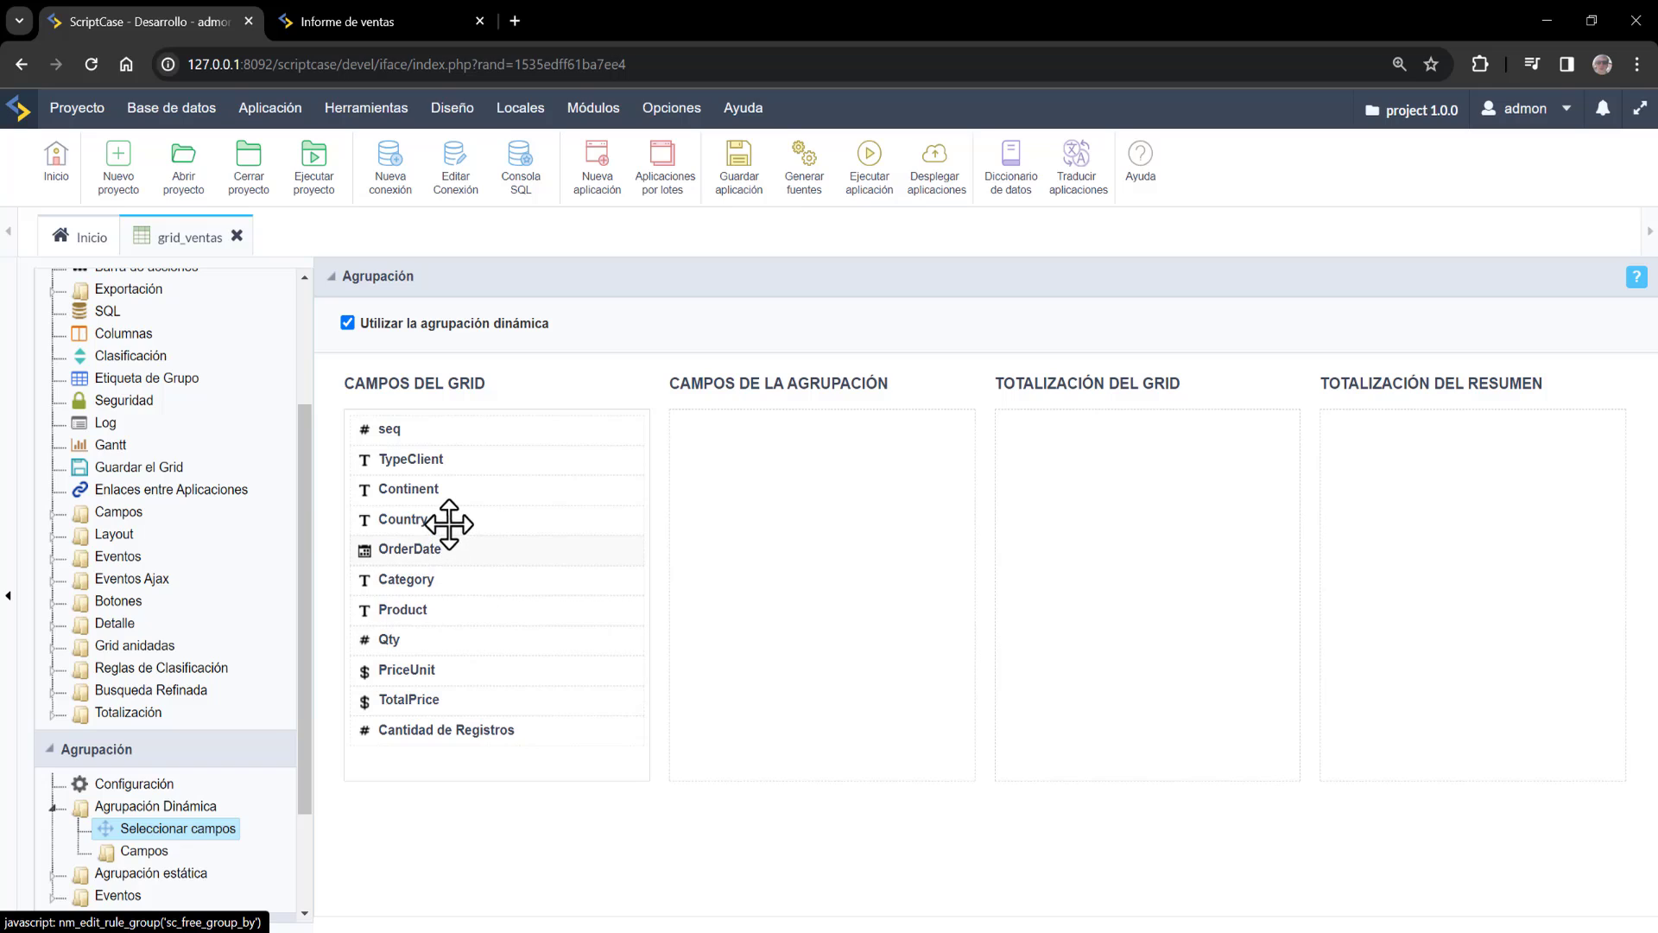
Add Continent, Country and OrderDate as grouping fields, and Qty and PriceUnit as grid totals
{"action": "left_click_drag", "start_coordinate": [749, 462], "coordinate": [789, 440]}
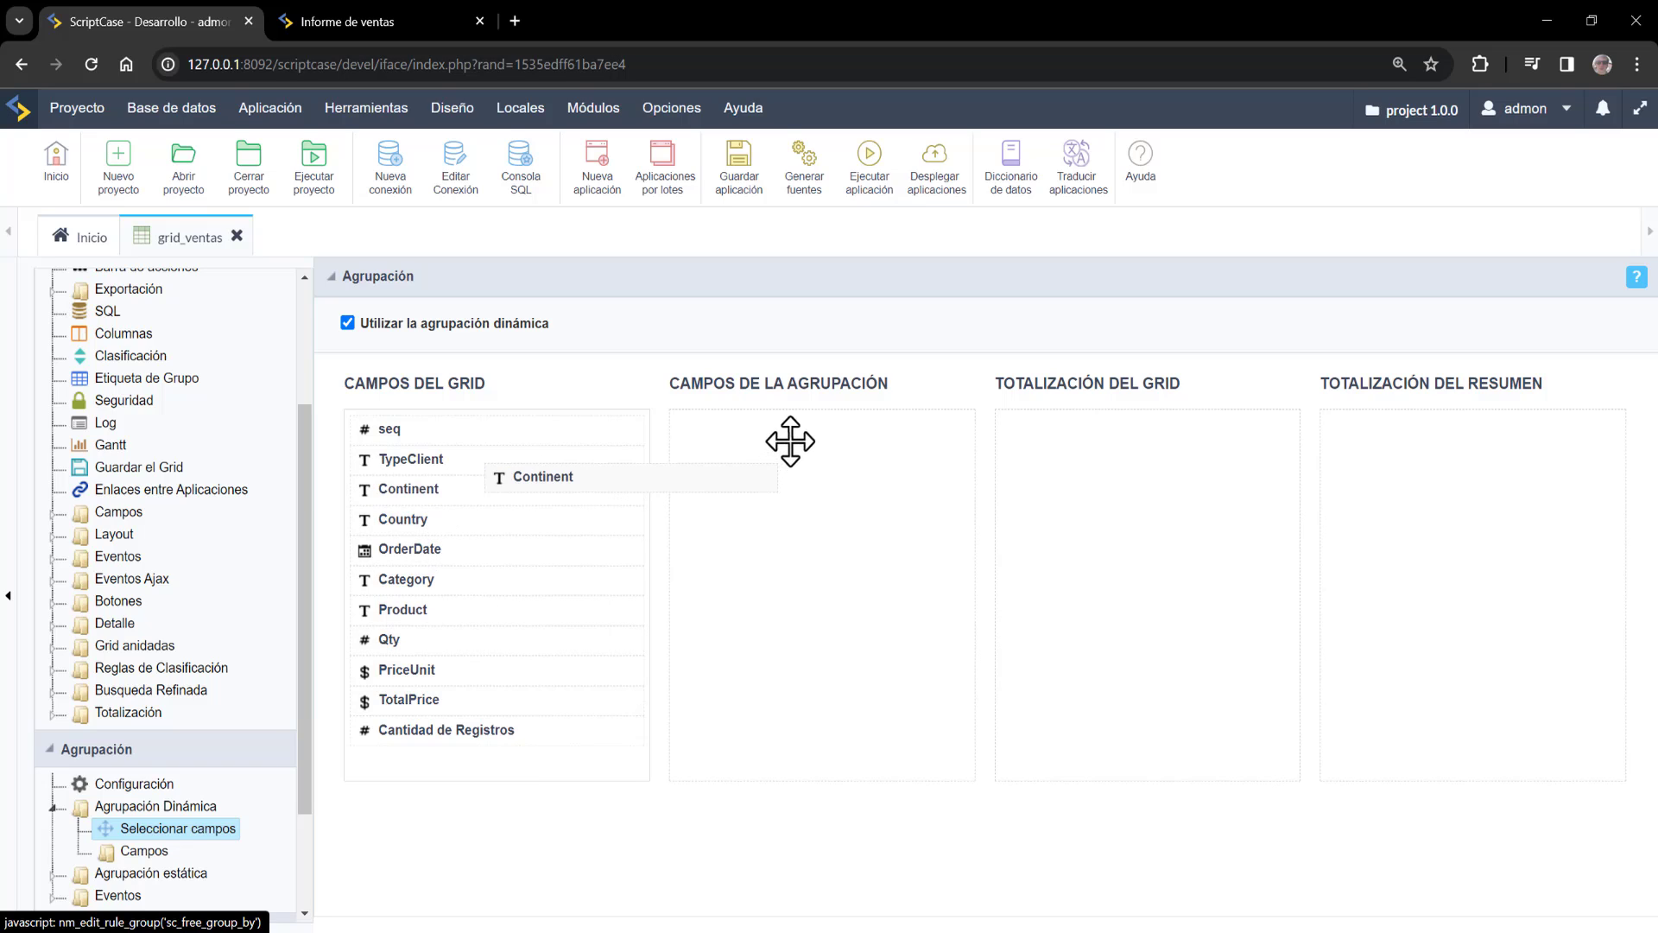
{"action": "left_click_drag", "start_coordinate": [805, 501], "coordinate": [825, 467]}
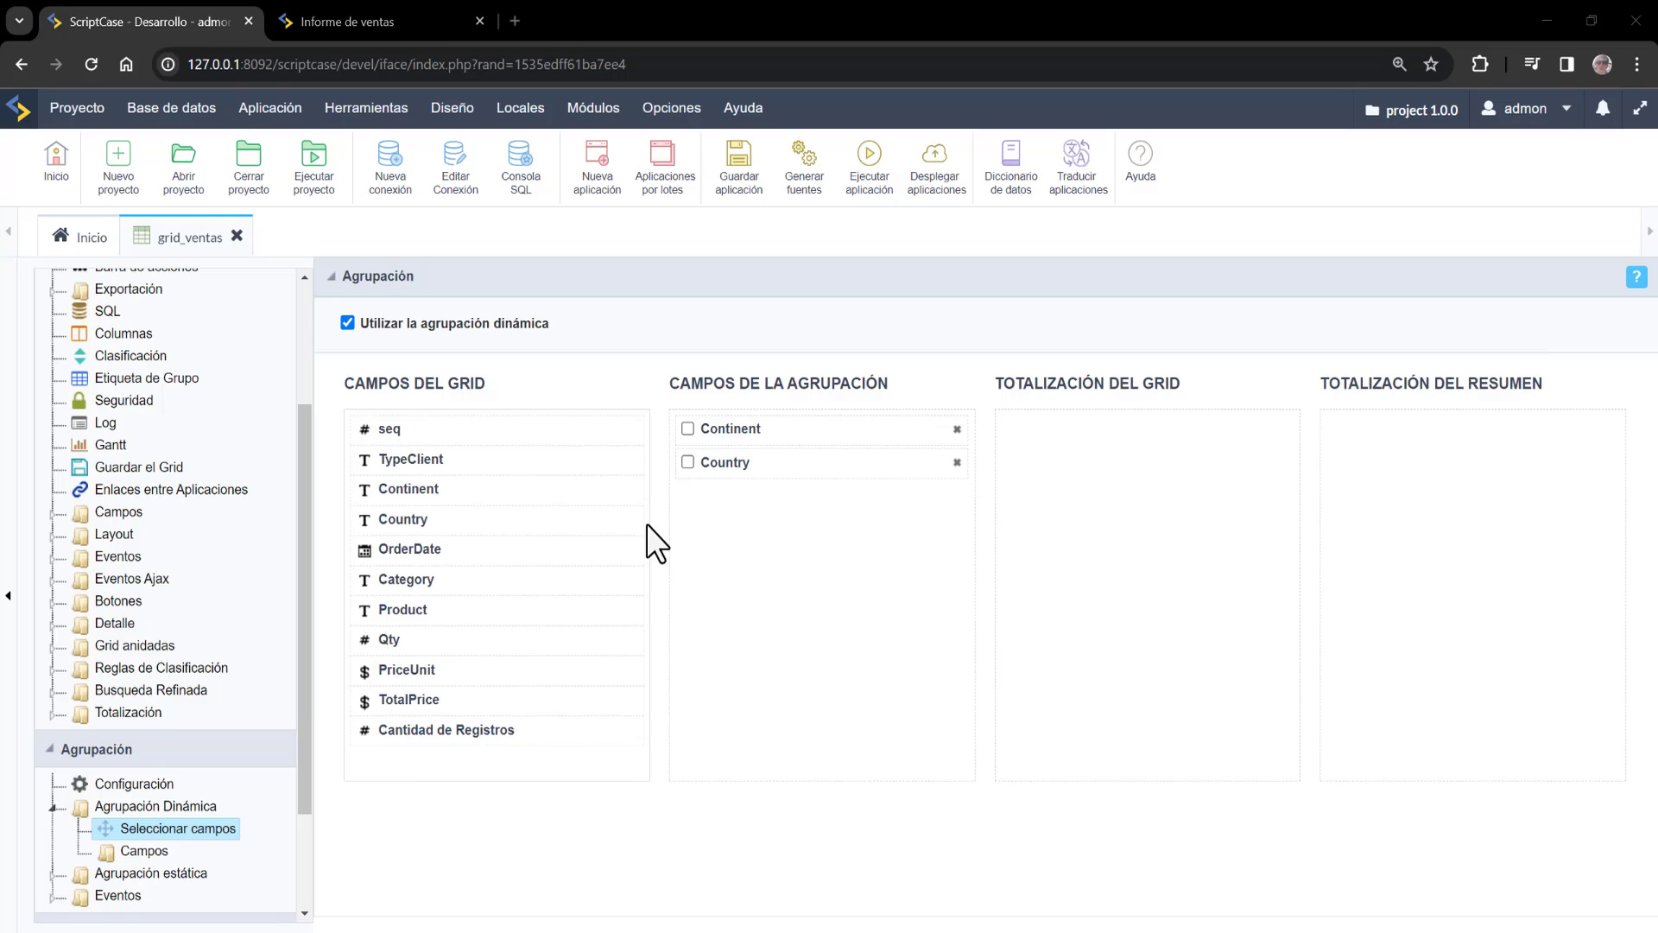
{"action": "left_click_drag", "start_coordinate": [448, 547], "coordinate": [800, 518]}
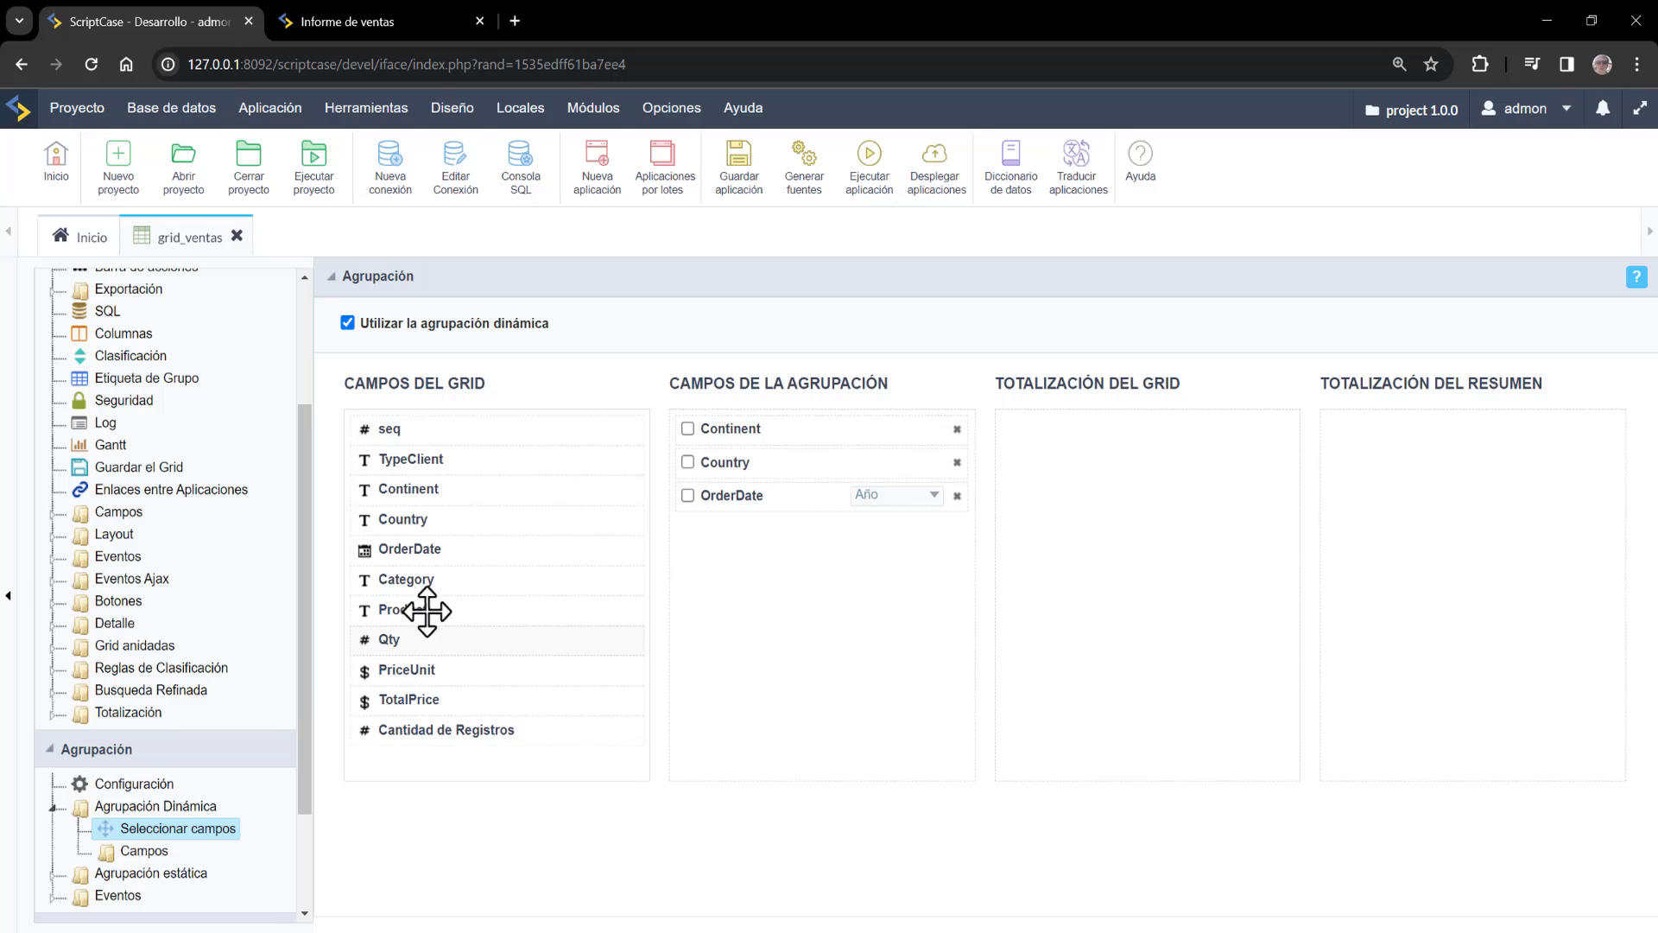
{"action": "left_click_drag", "start_coordinate": [418, 640], "coordinate": [1055, 433]}
{"action": "left_click_drag", "start_coordinate": [401, 670], "coordinate": [1109, 466]}
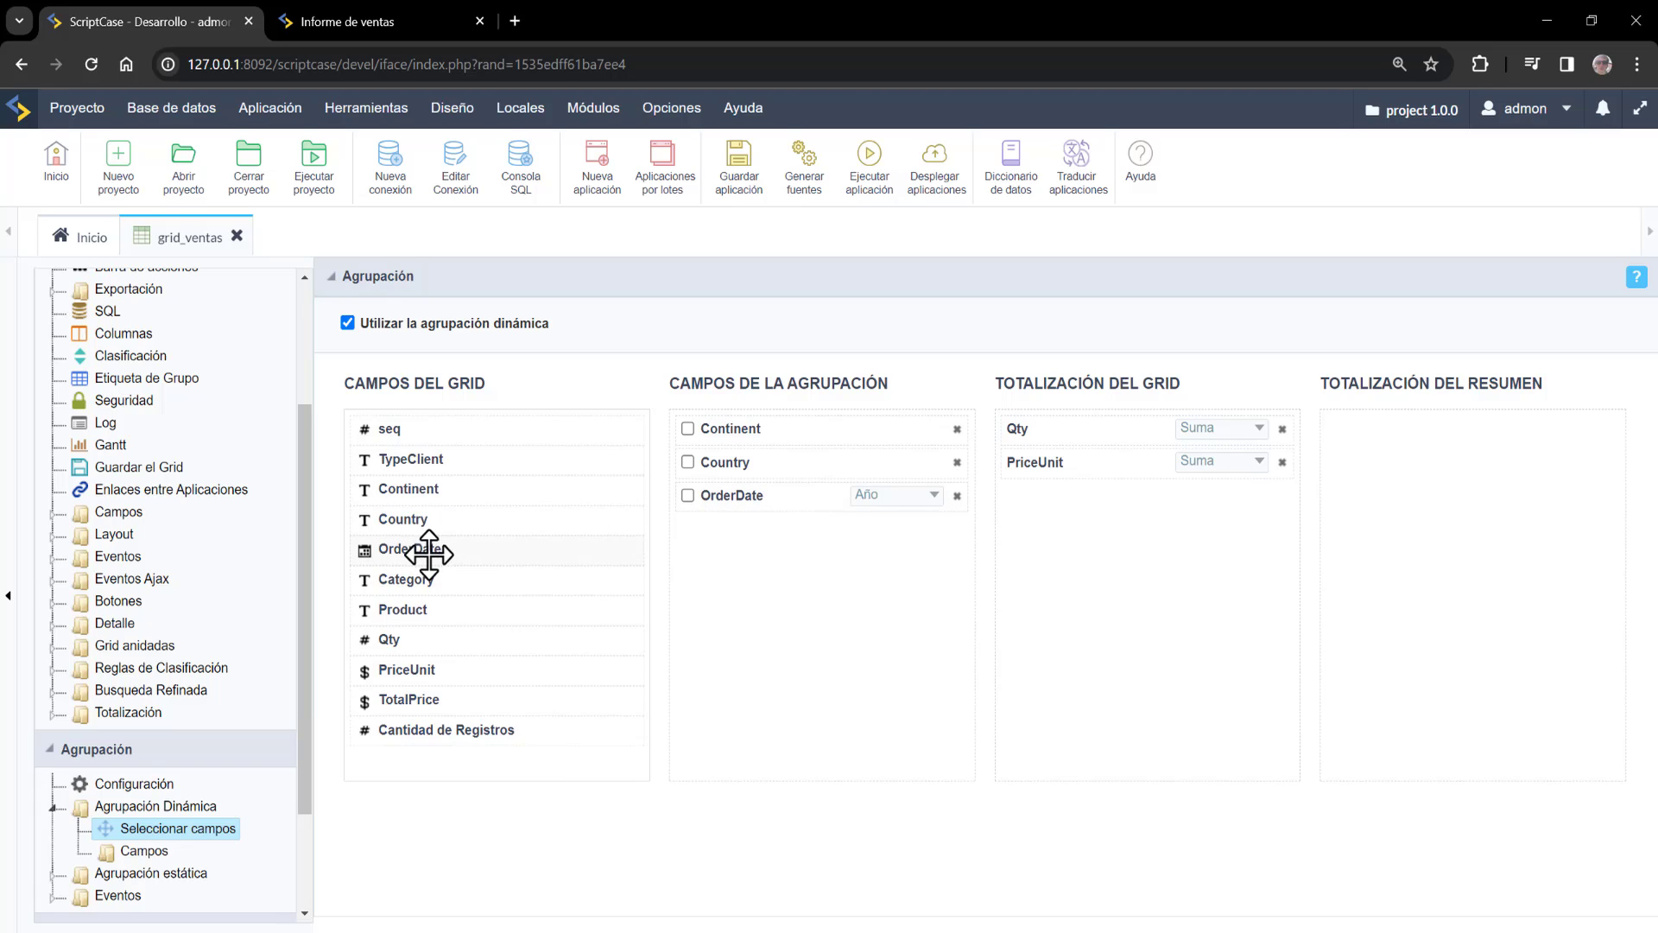
Add a second OrderDate grouping by month and keep Qty totaled as a sum
{"action": "left_click_drag", "start_coordinate": [429, 553], "coordinate": [907, 533]}
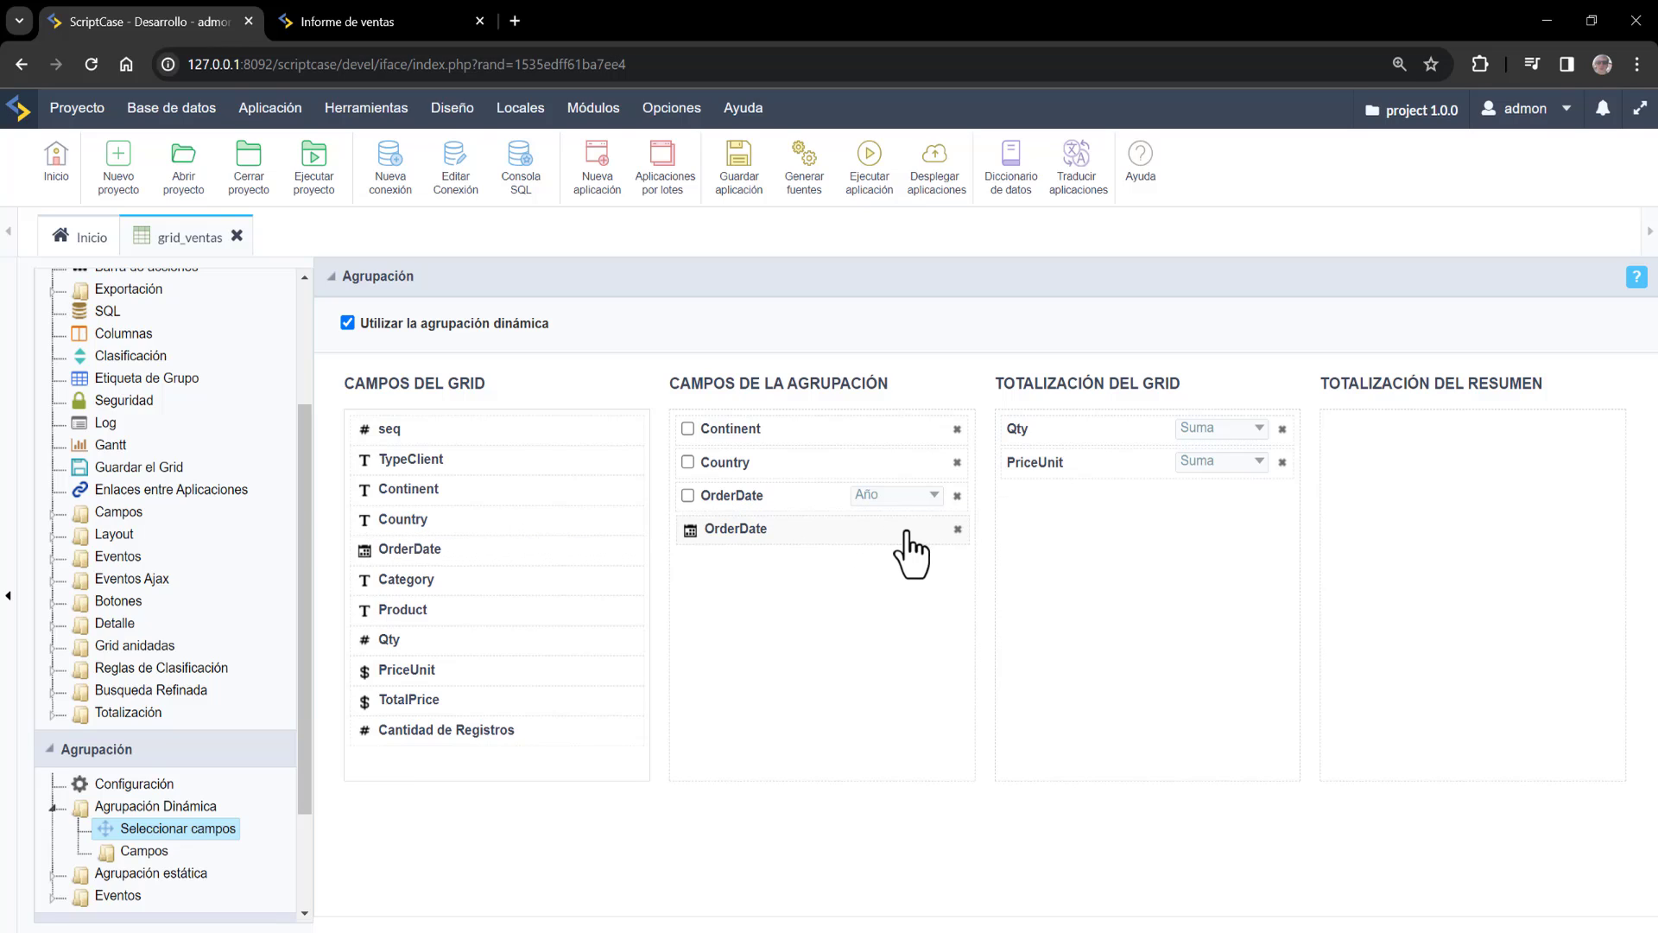
{"action": "left_click", "coordinate": [906, 530]}
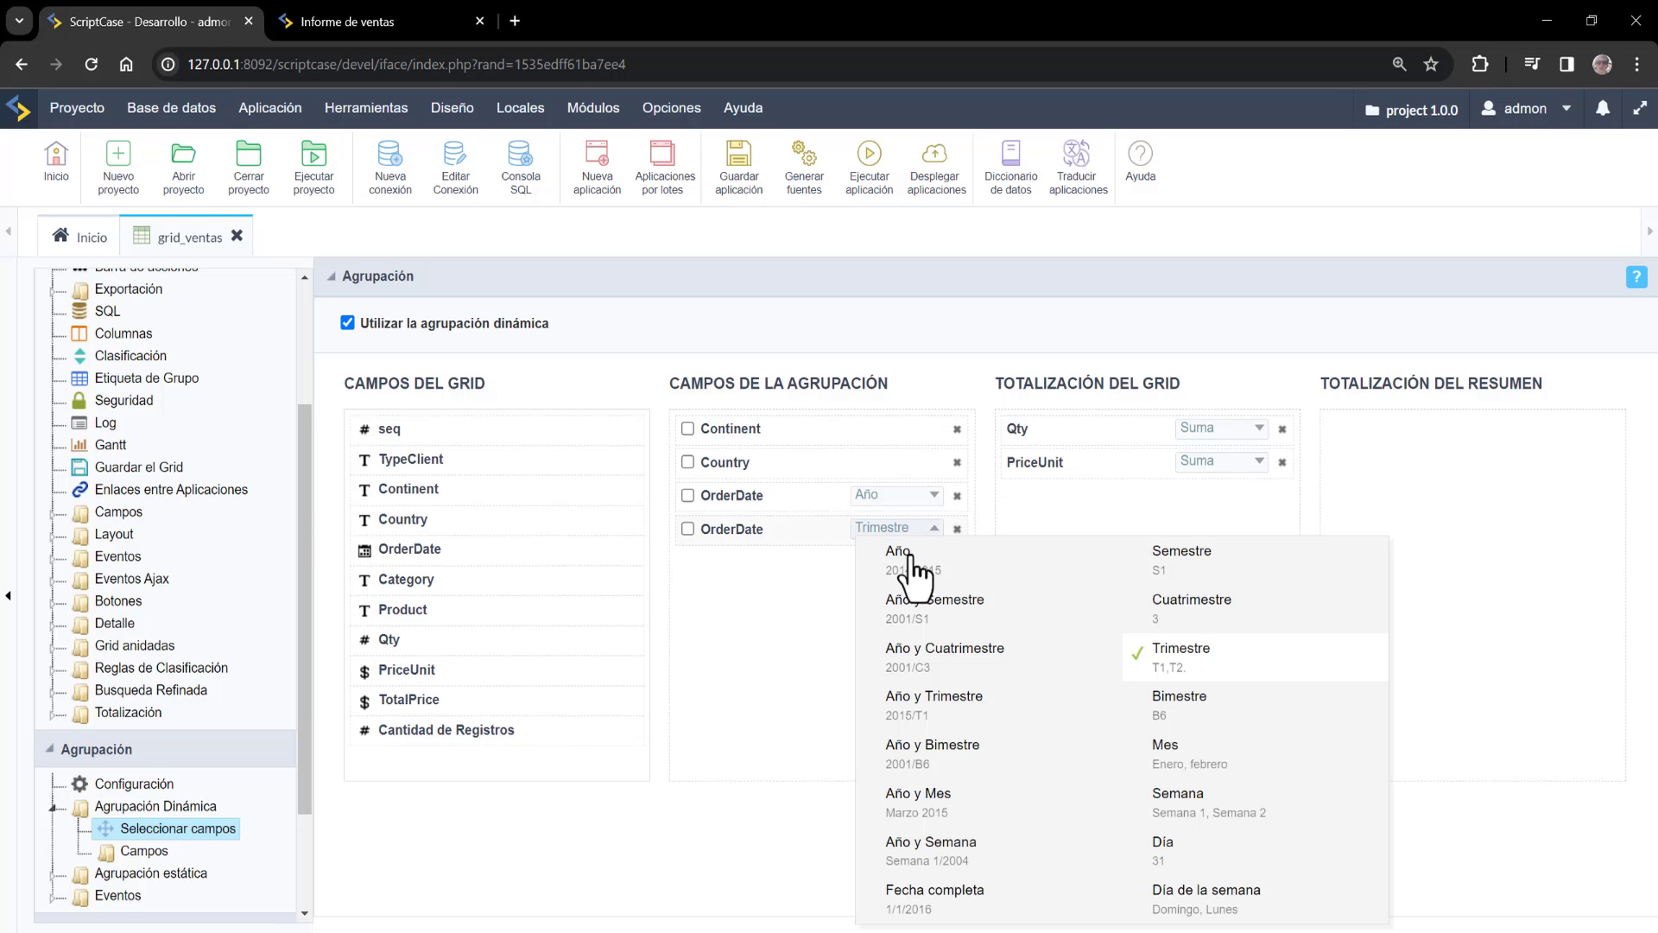
{"action": "left_click", "coordinate": [1209, 746]}
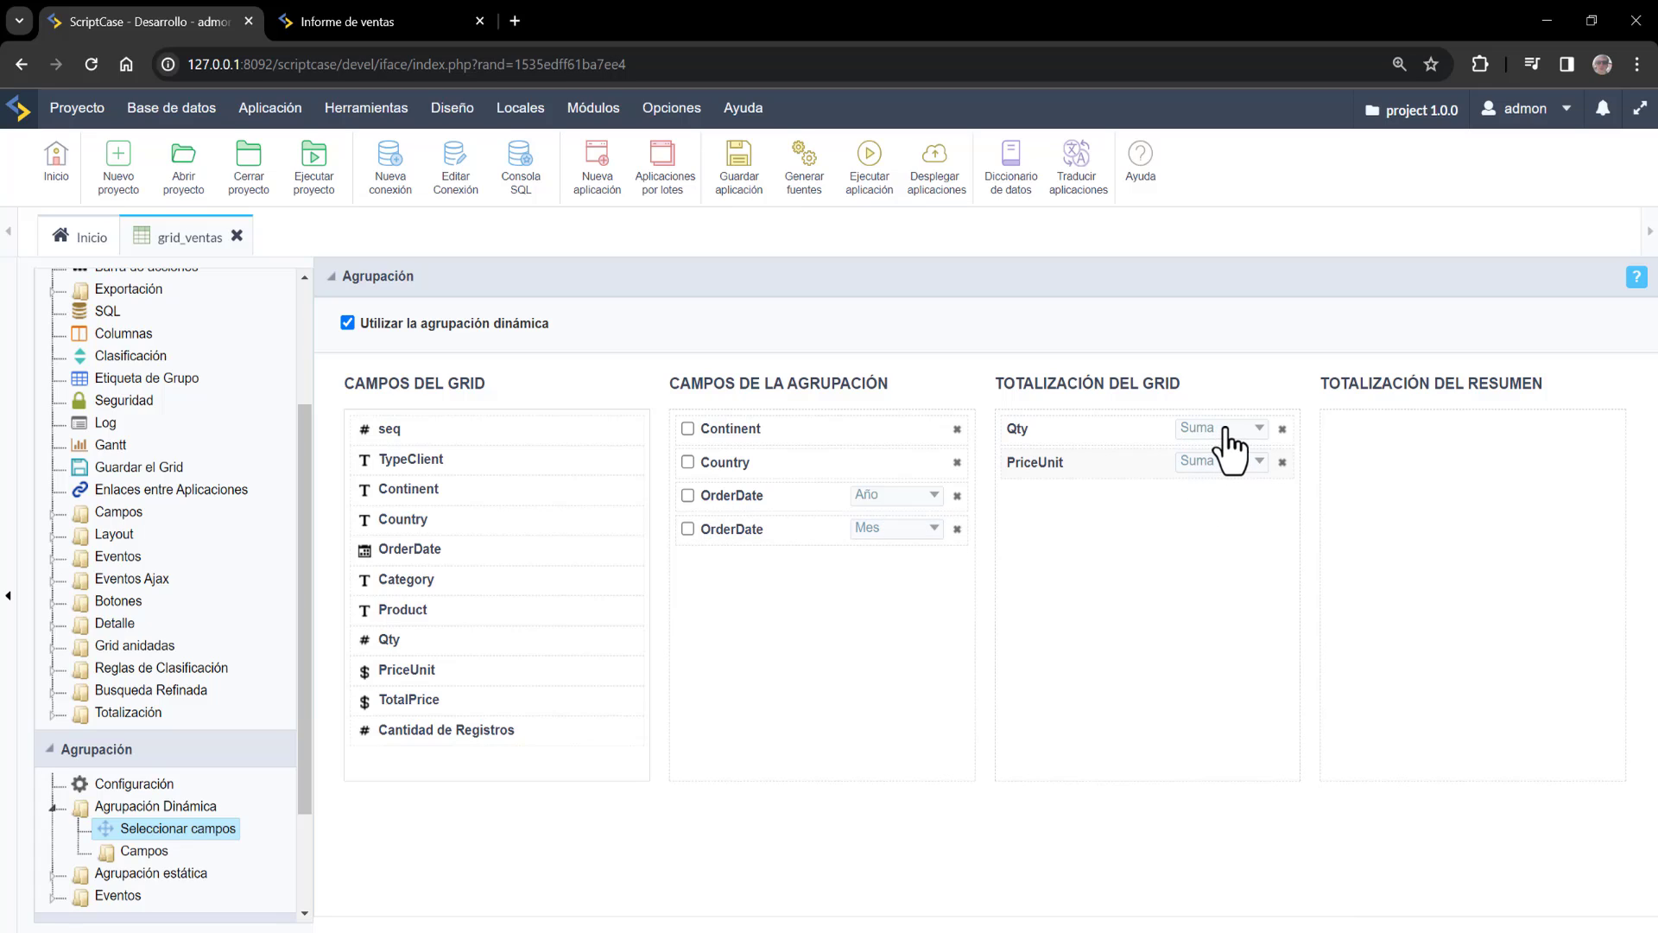
{"action": "left_click", "coordinate": [1229, 429]}
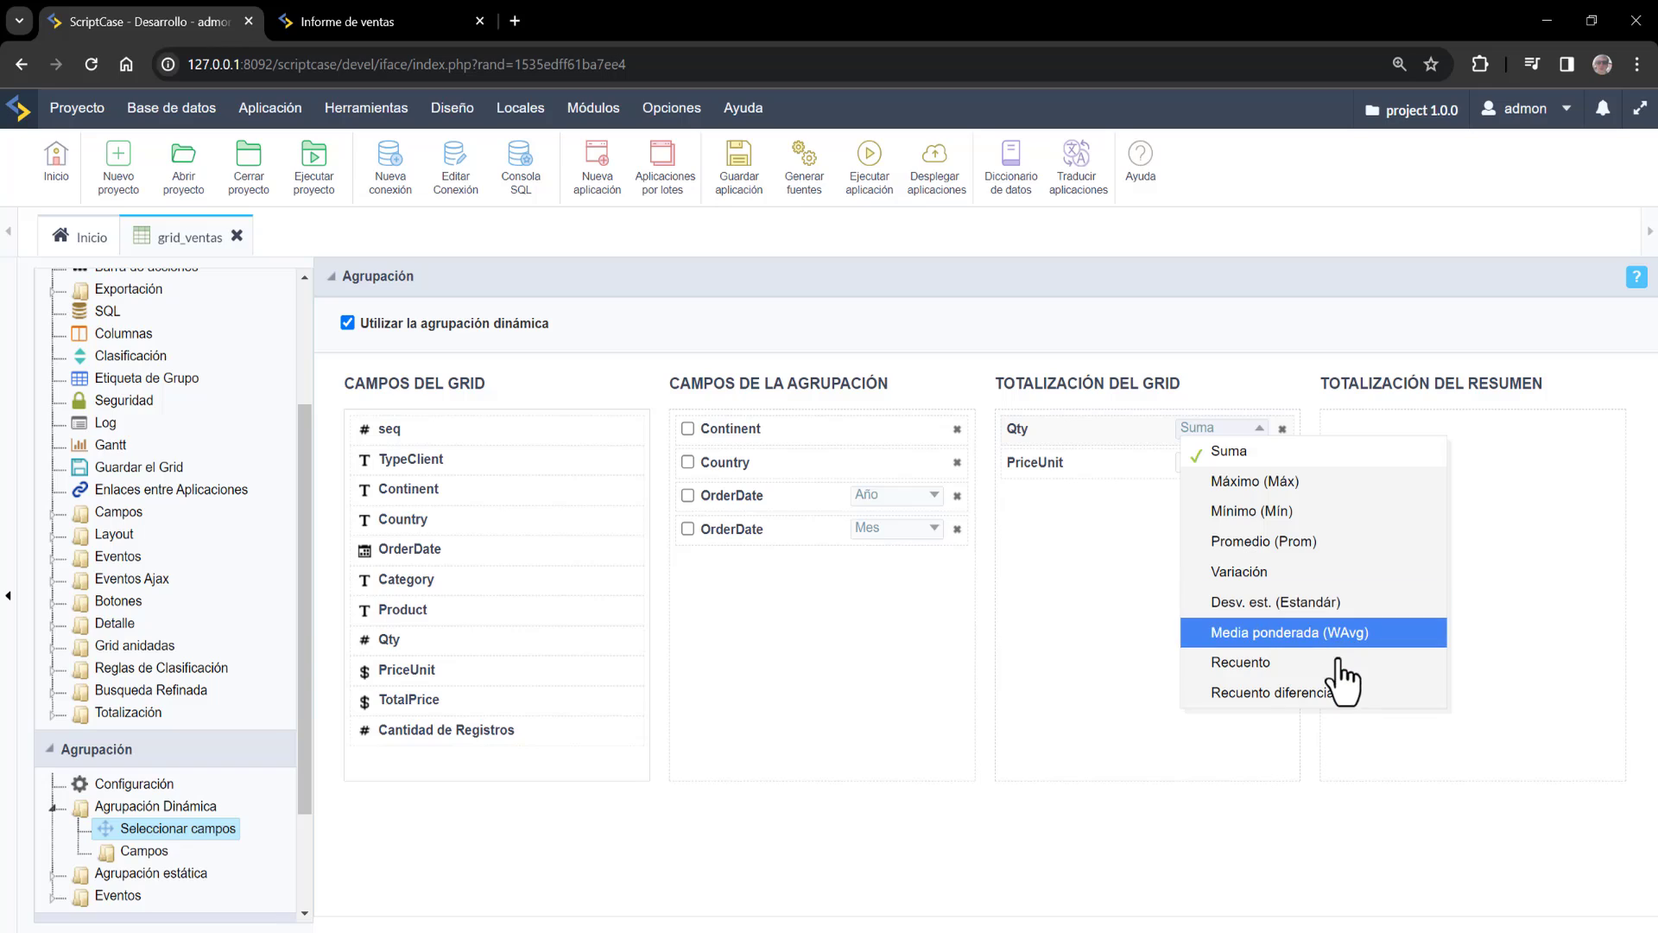
{"action": "left_click", "coordinate": [1188, 765]}
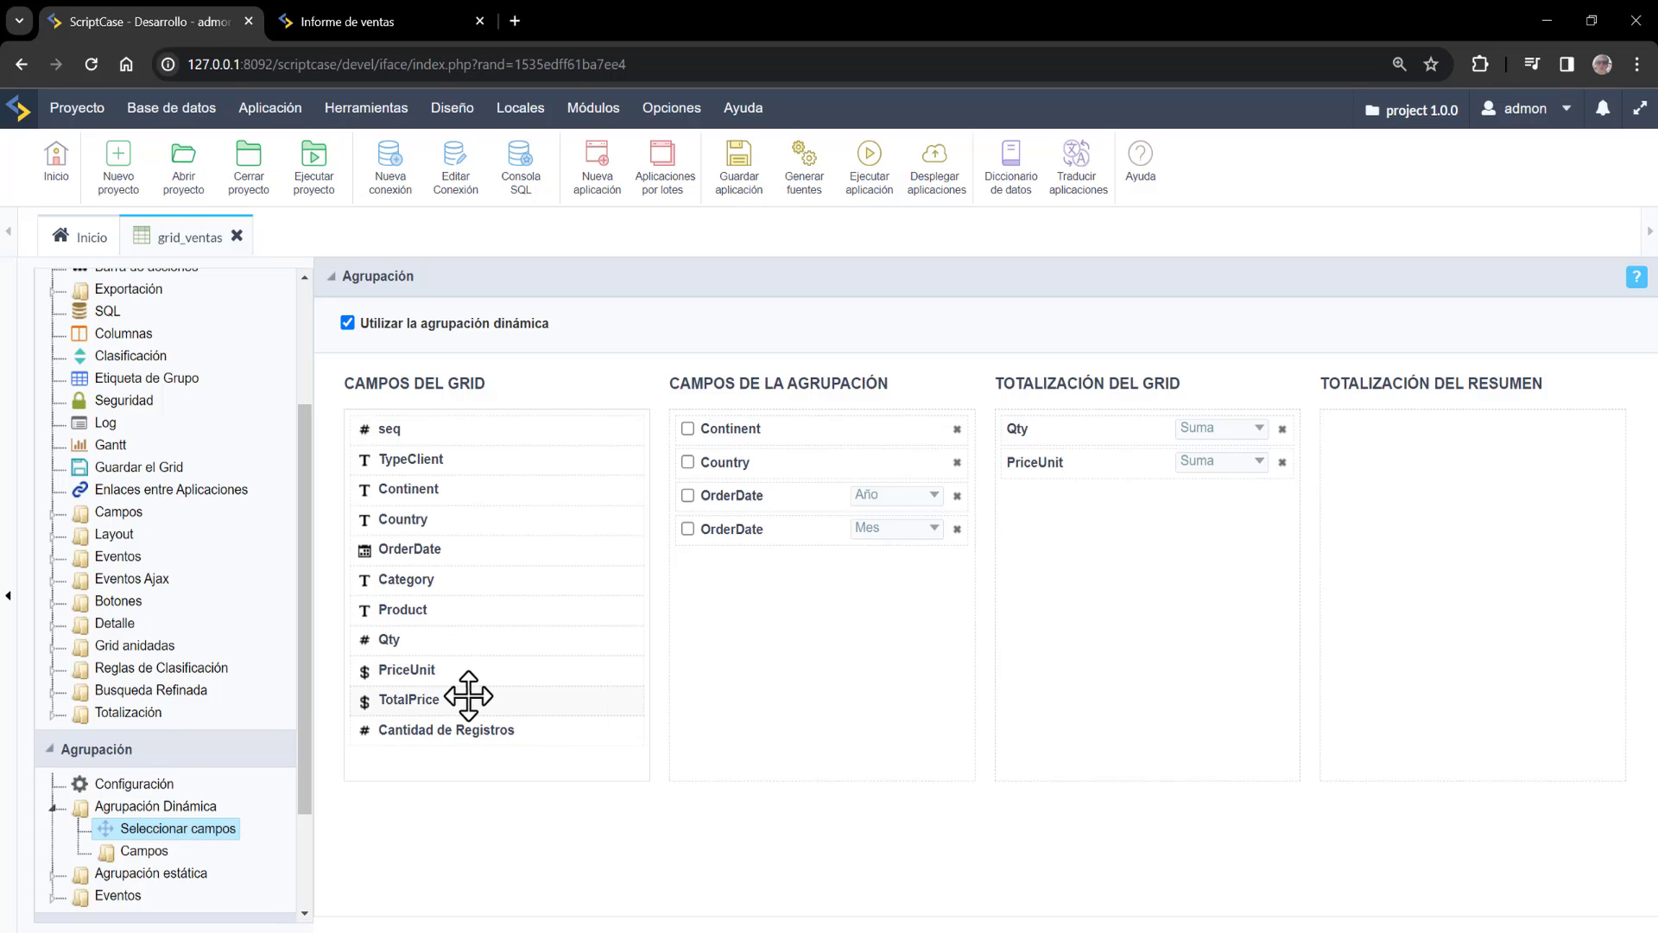
Add TotalPrice and Qty to the summary totals and make Country grouping active by default
{"action": "left_click_drag", "start_coordinate": [455, 696], "coordinate": [1399, 427]}
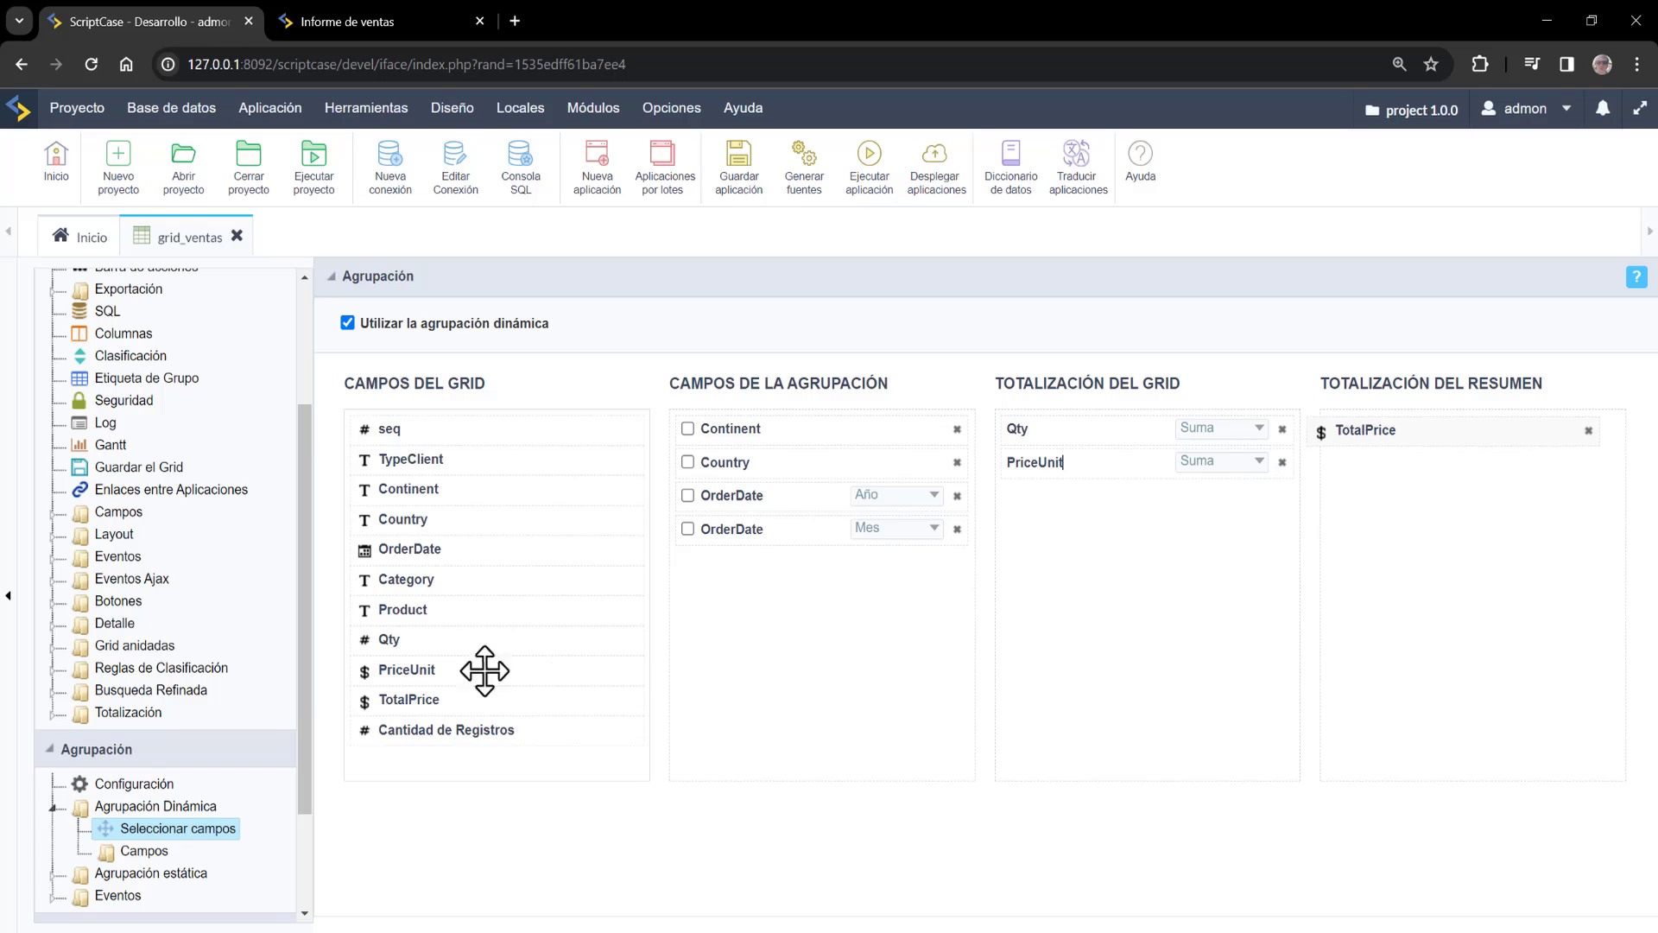
{"action": "left_click_drag", "start_coordinate": [415, 641], "coordinate": [1428, 418]}
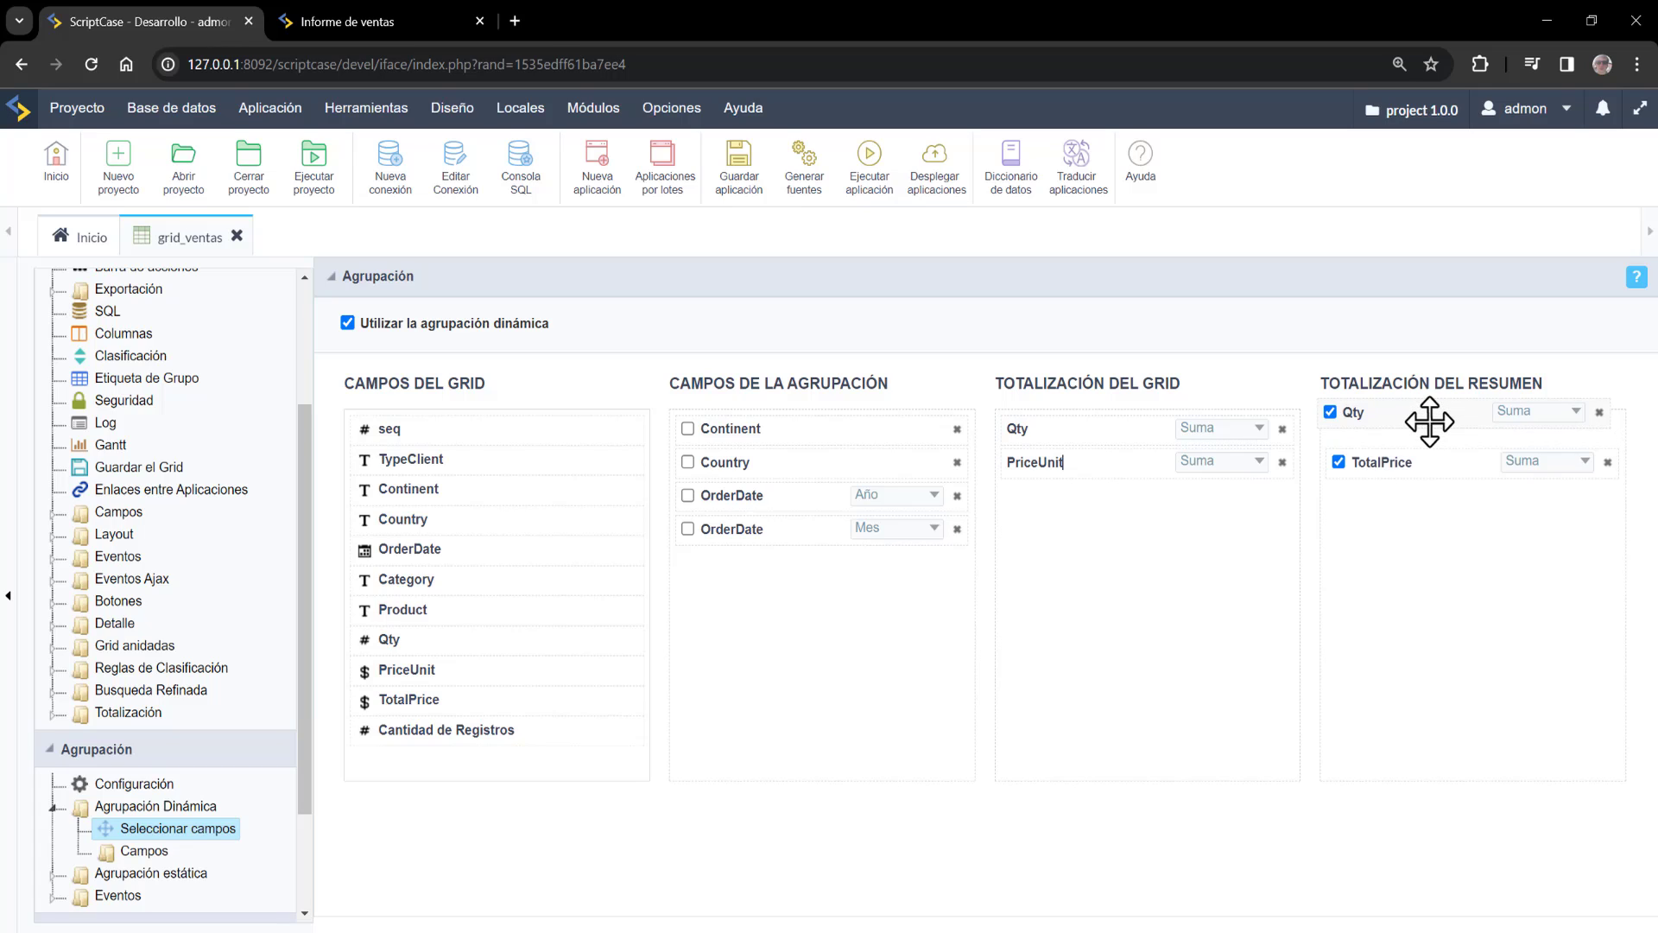
{"action": "left_click", "coordinate": [687, 462]}
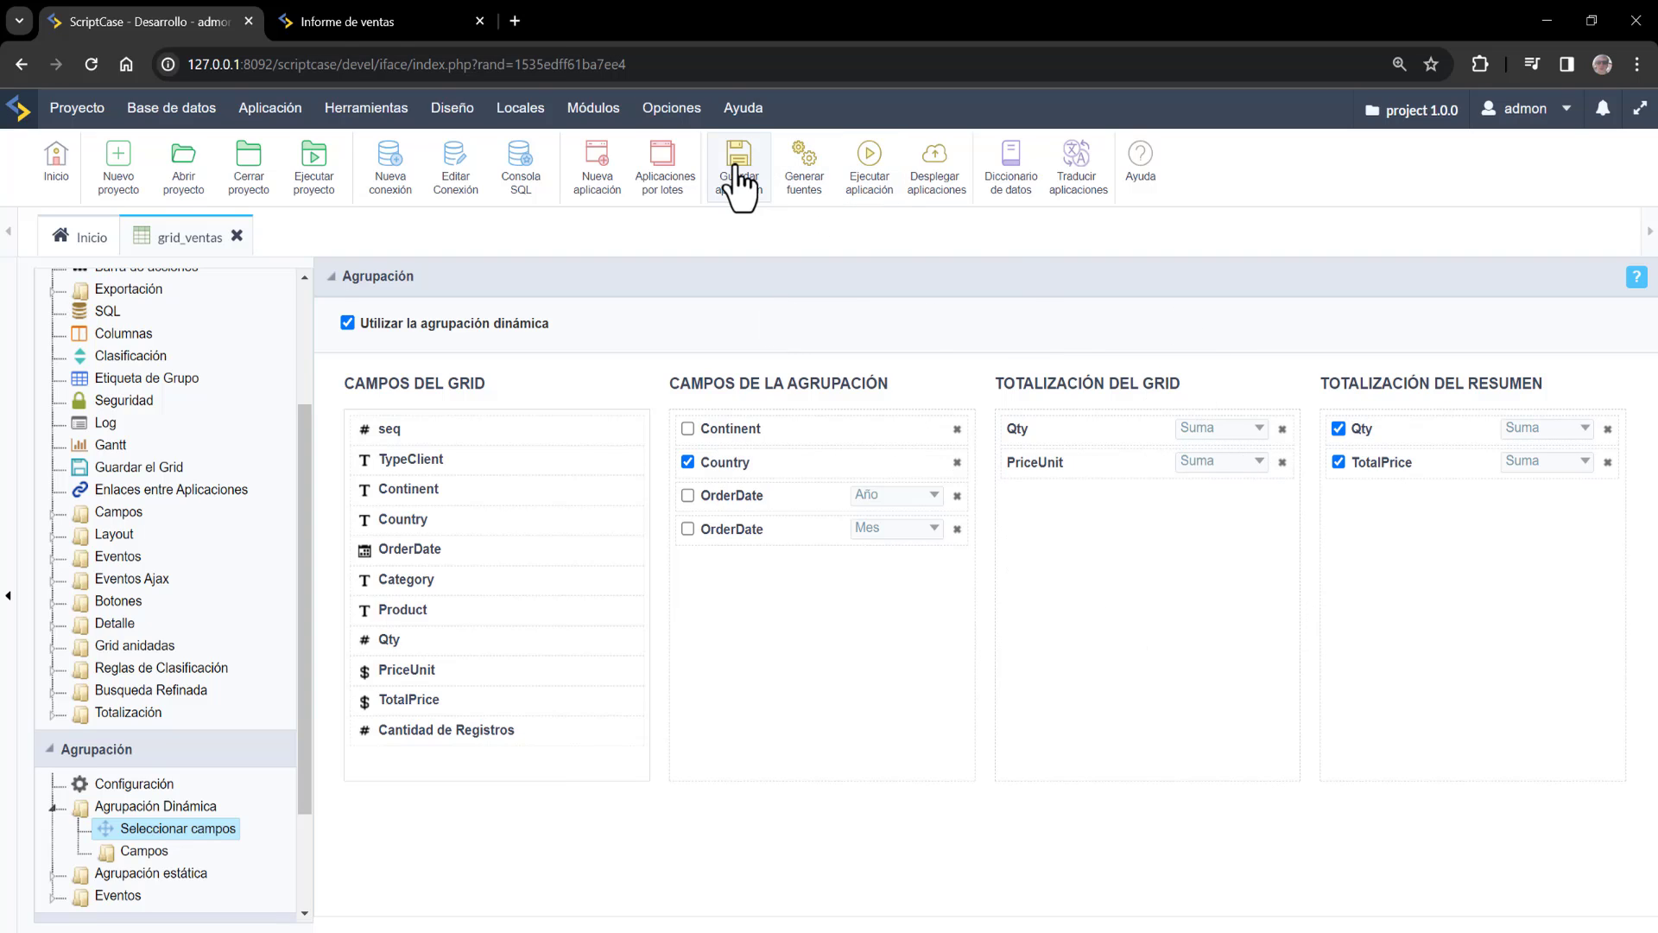
Run grid_ventas, dismiss the translation popup, open the Total Price chart, then return to the summary
{"action": "left_click", "coordinate": [868, 192]}
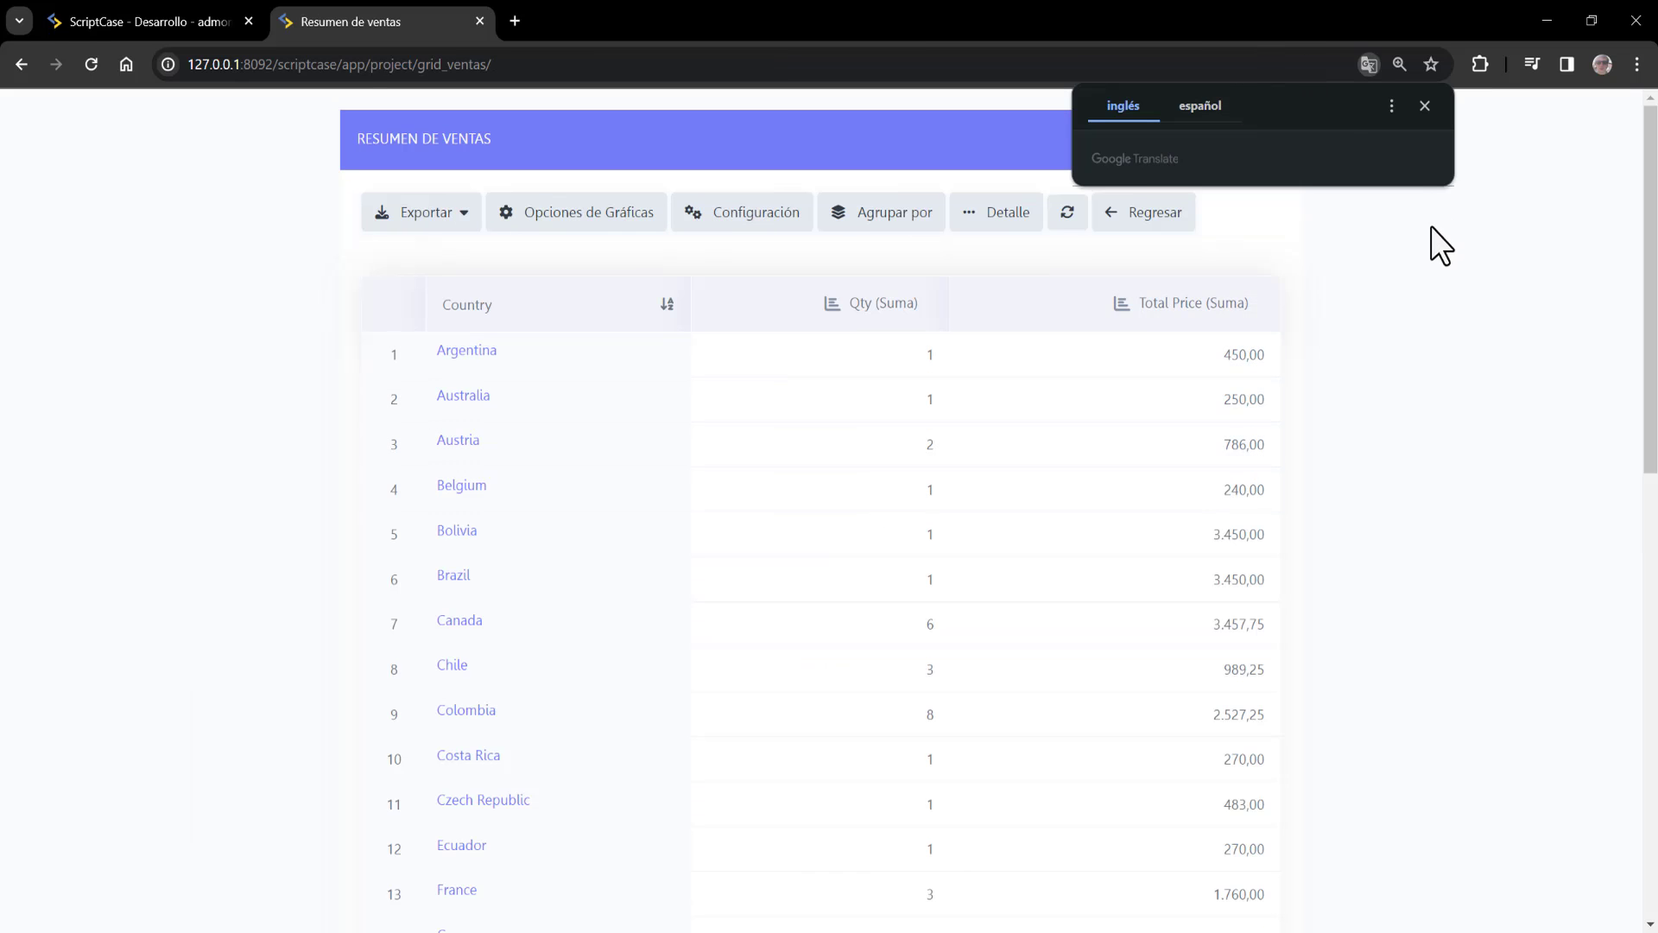
{"action": "left_click", "coordinate": [1432, 226]}
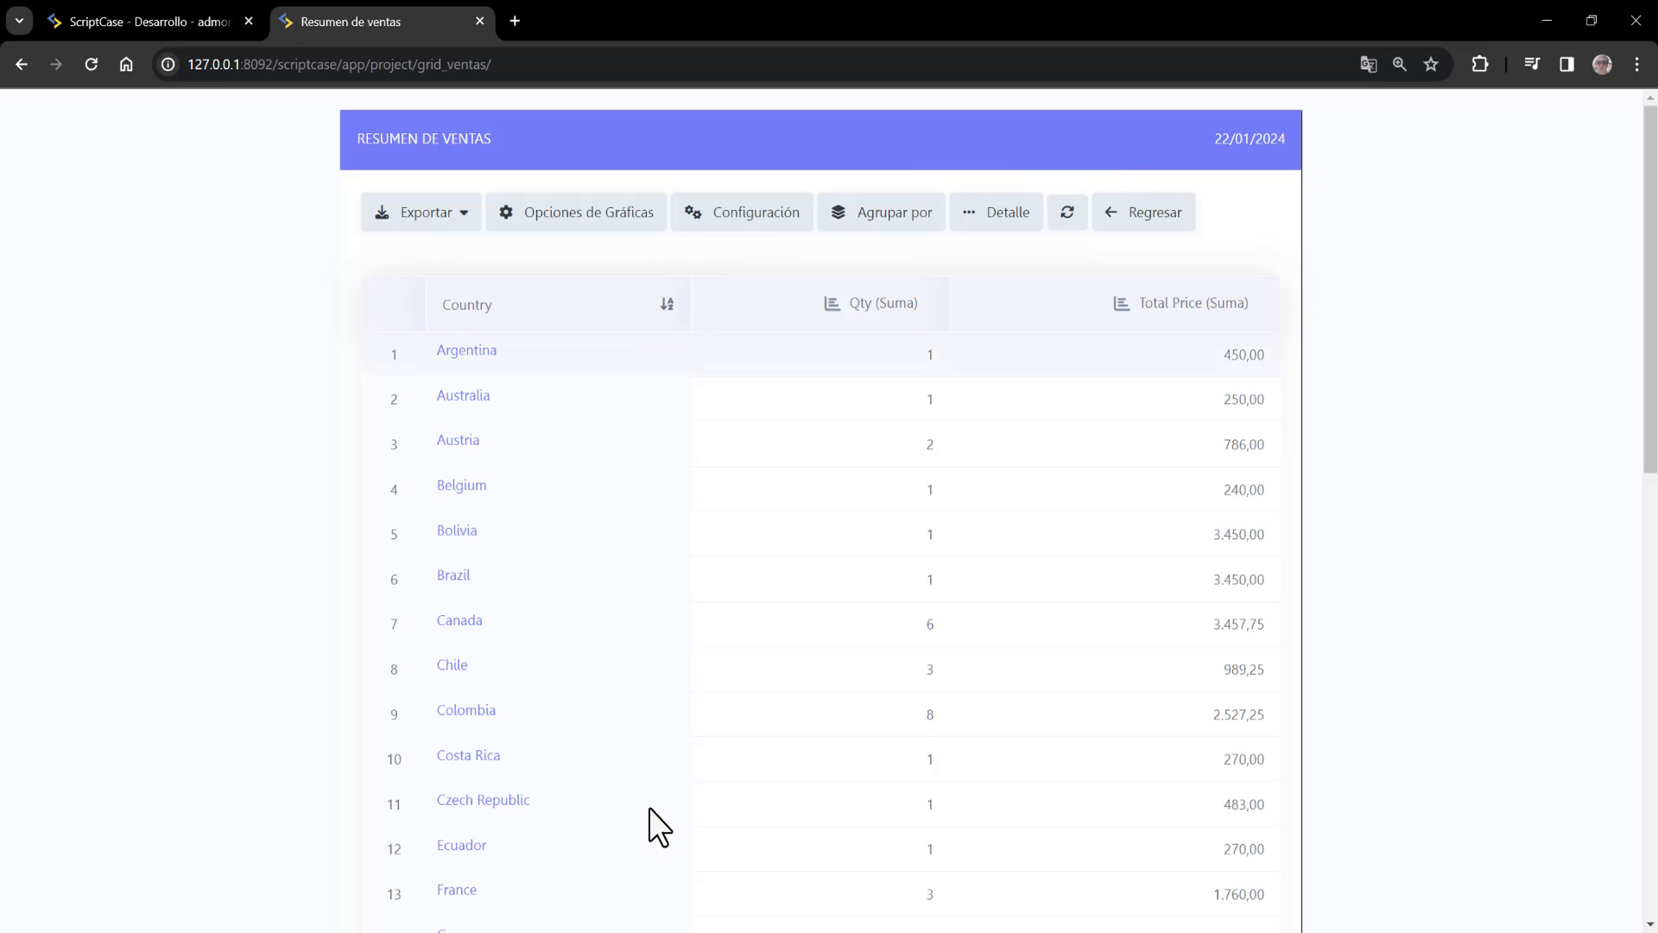
{"action": "left_click", "coordinate": [1120, 302]}
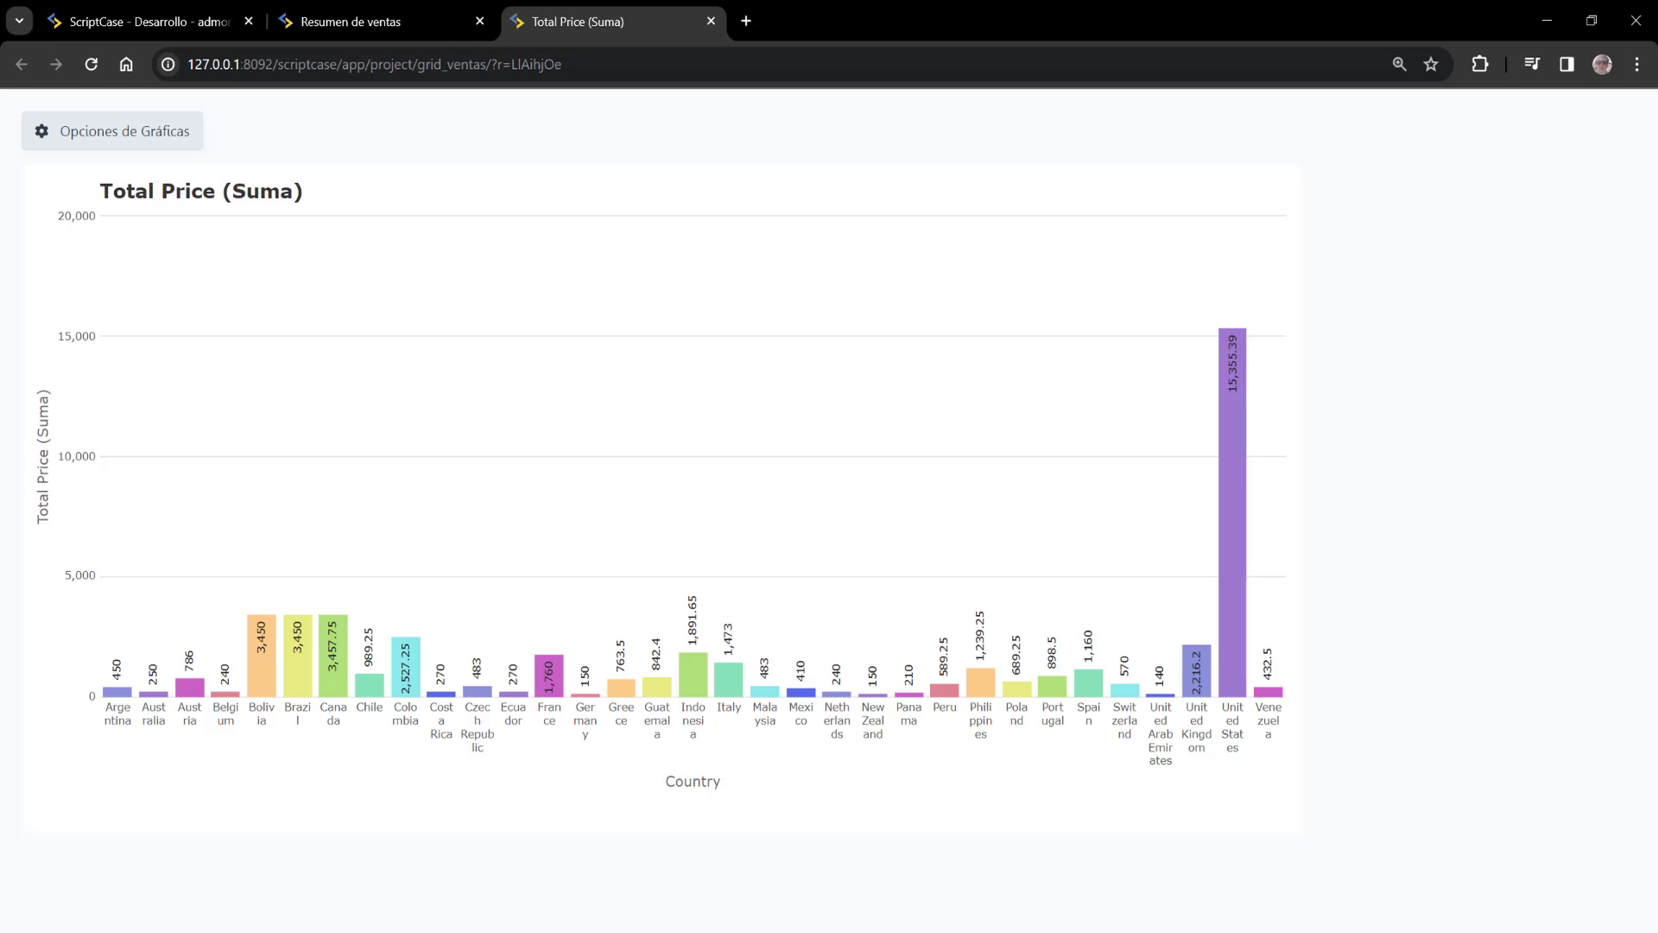
{"action": "left_click", "coordinate": [294, 18]}
Create a new chart application based on the ventas table
{"action": "left_click", "coordinate": [152, 7]}
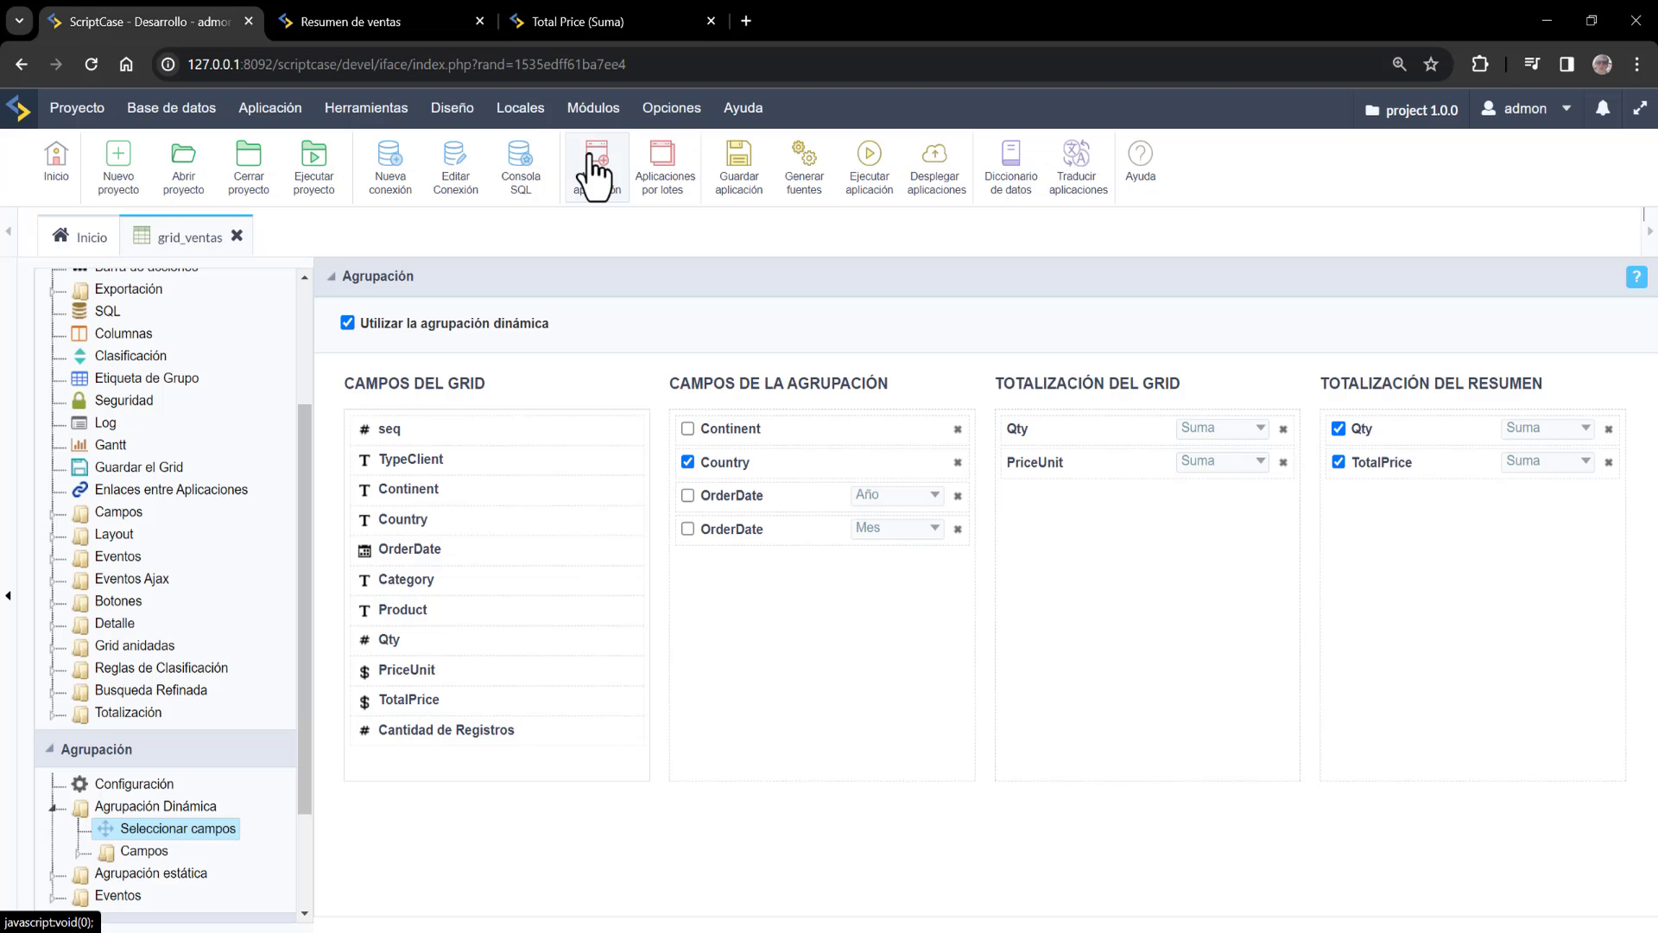
{"action": "left_click", "coordinate": [596, 168]}
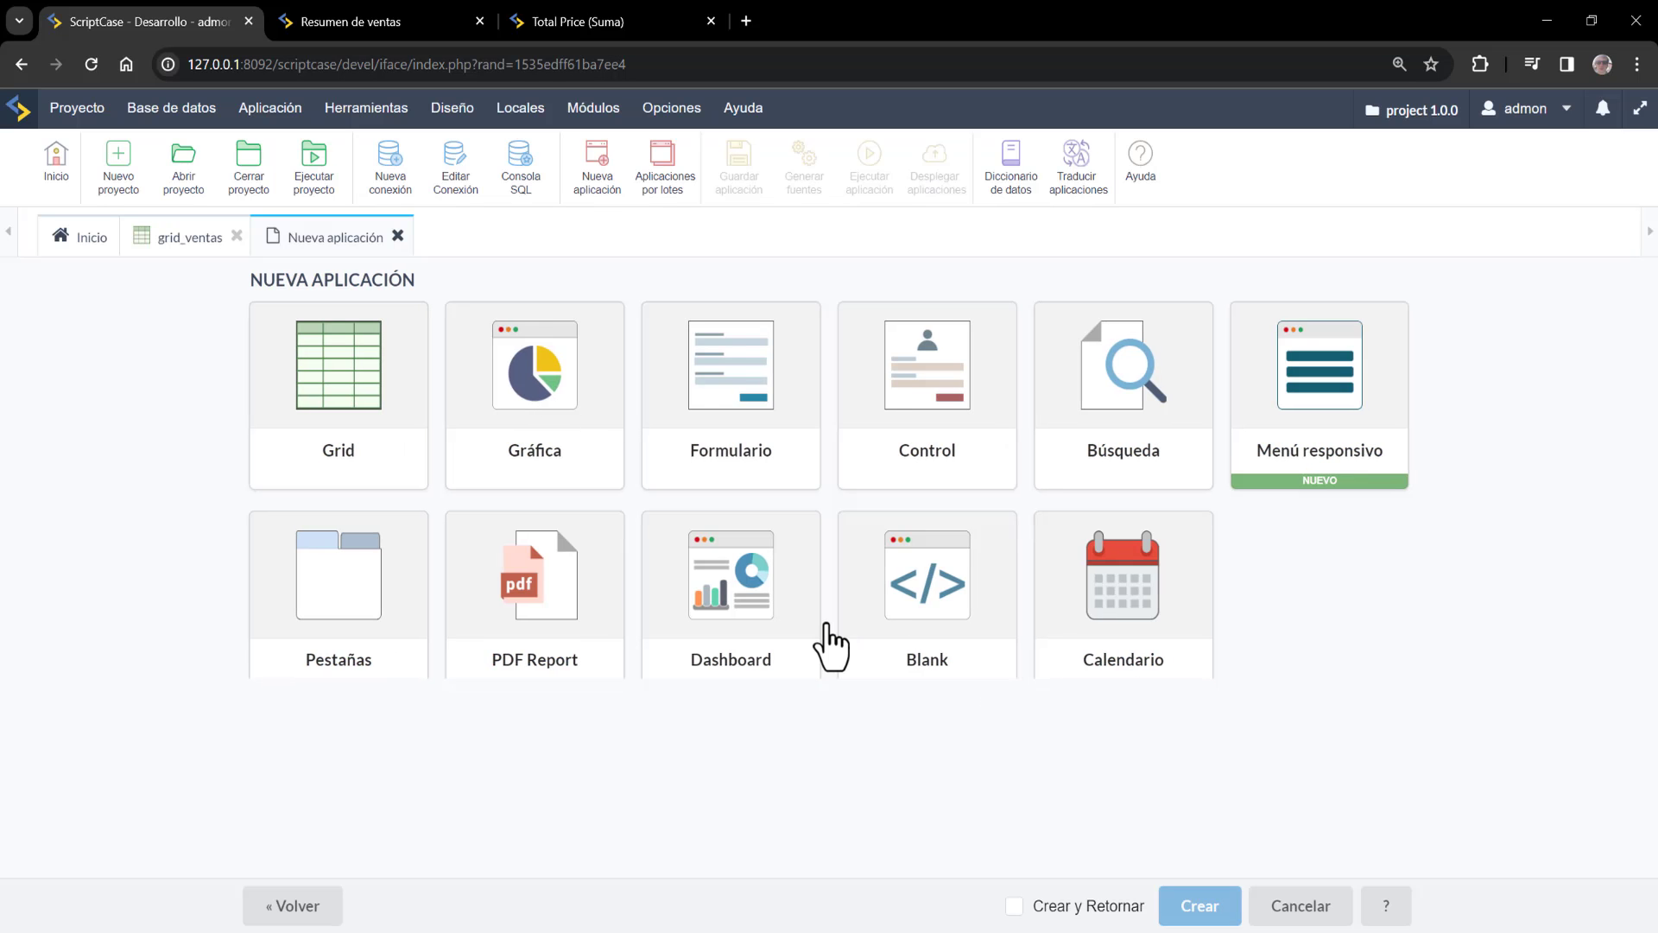
{"action": "left_click", "coordinate": [532, 406]}
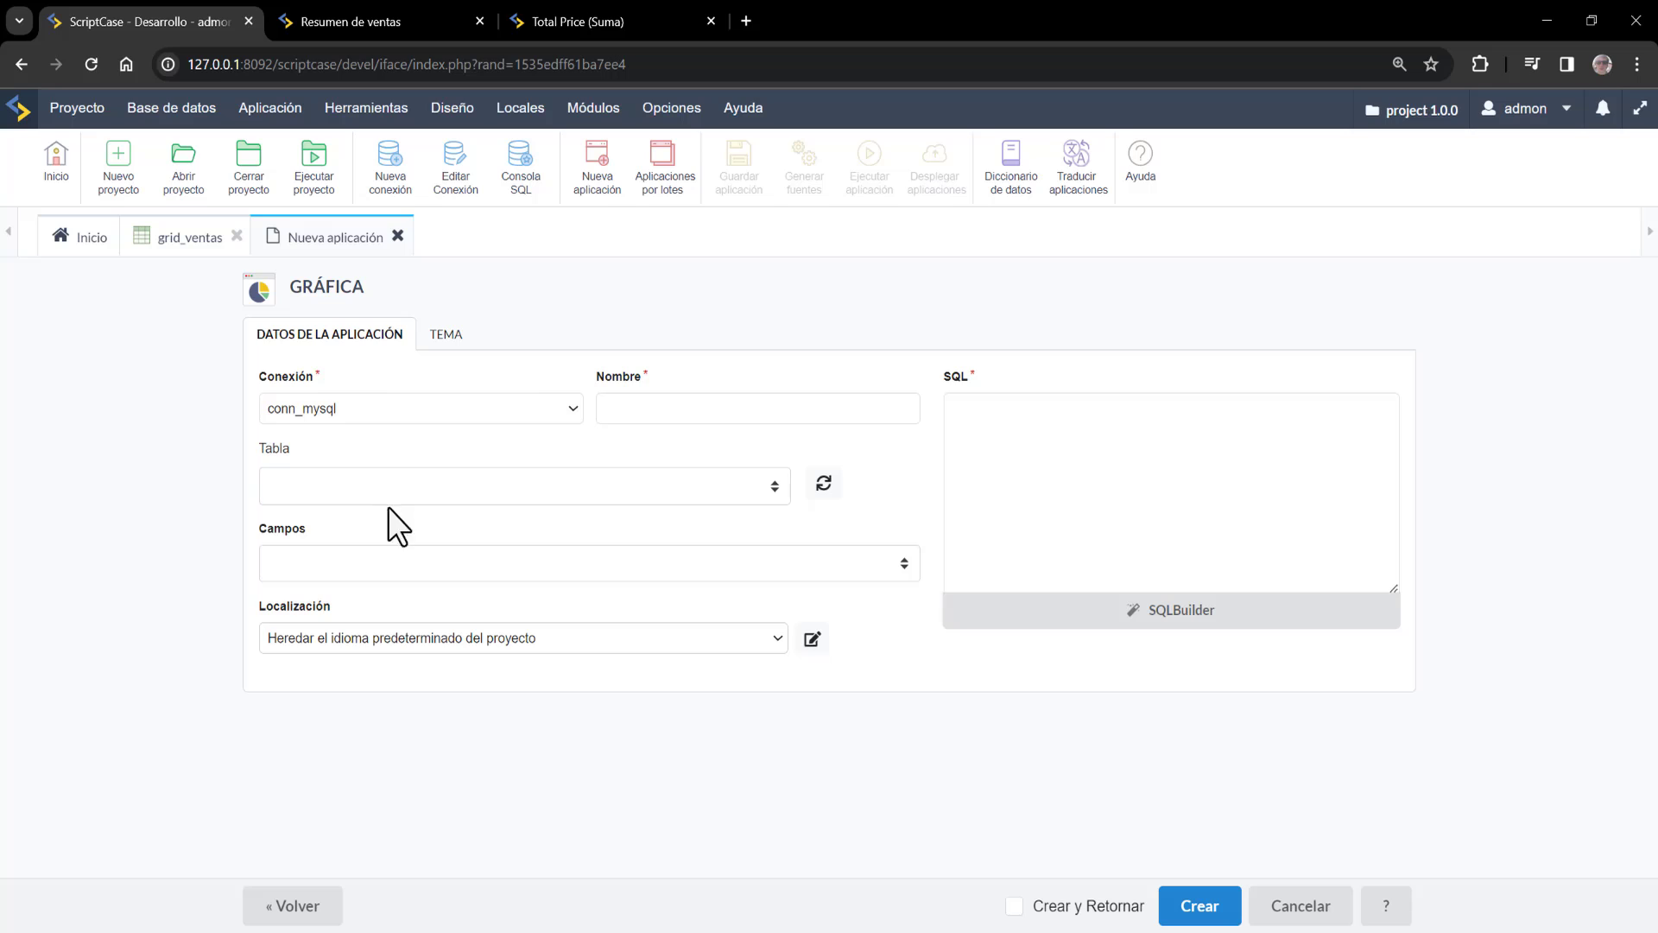
{"action": "left_click", "coordinate": [388, 496]}
{"action": "scroll", "coordinate": [449, 639], "scroll_direction": "down", "scroll_amount": 3}
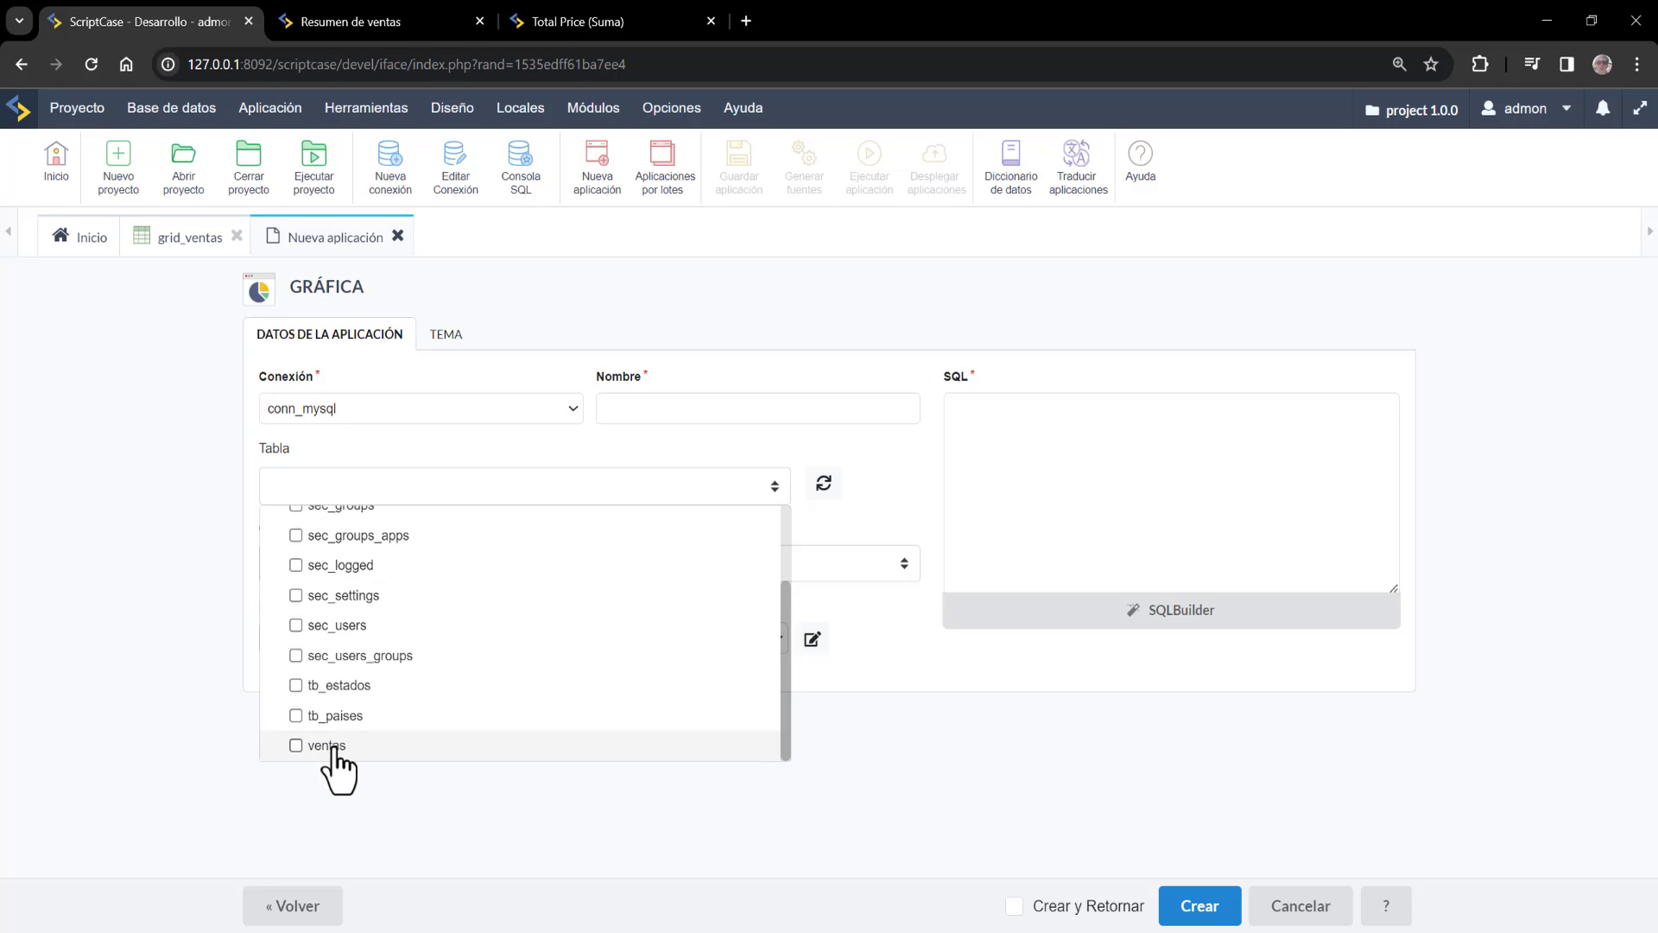
{"action": "left_click", "coordinate": [328, 745]}
{"action": "left_click", "coordinate": [1198, 914]}
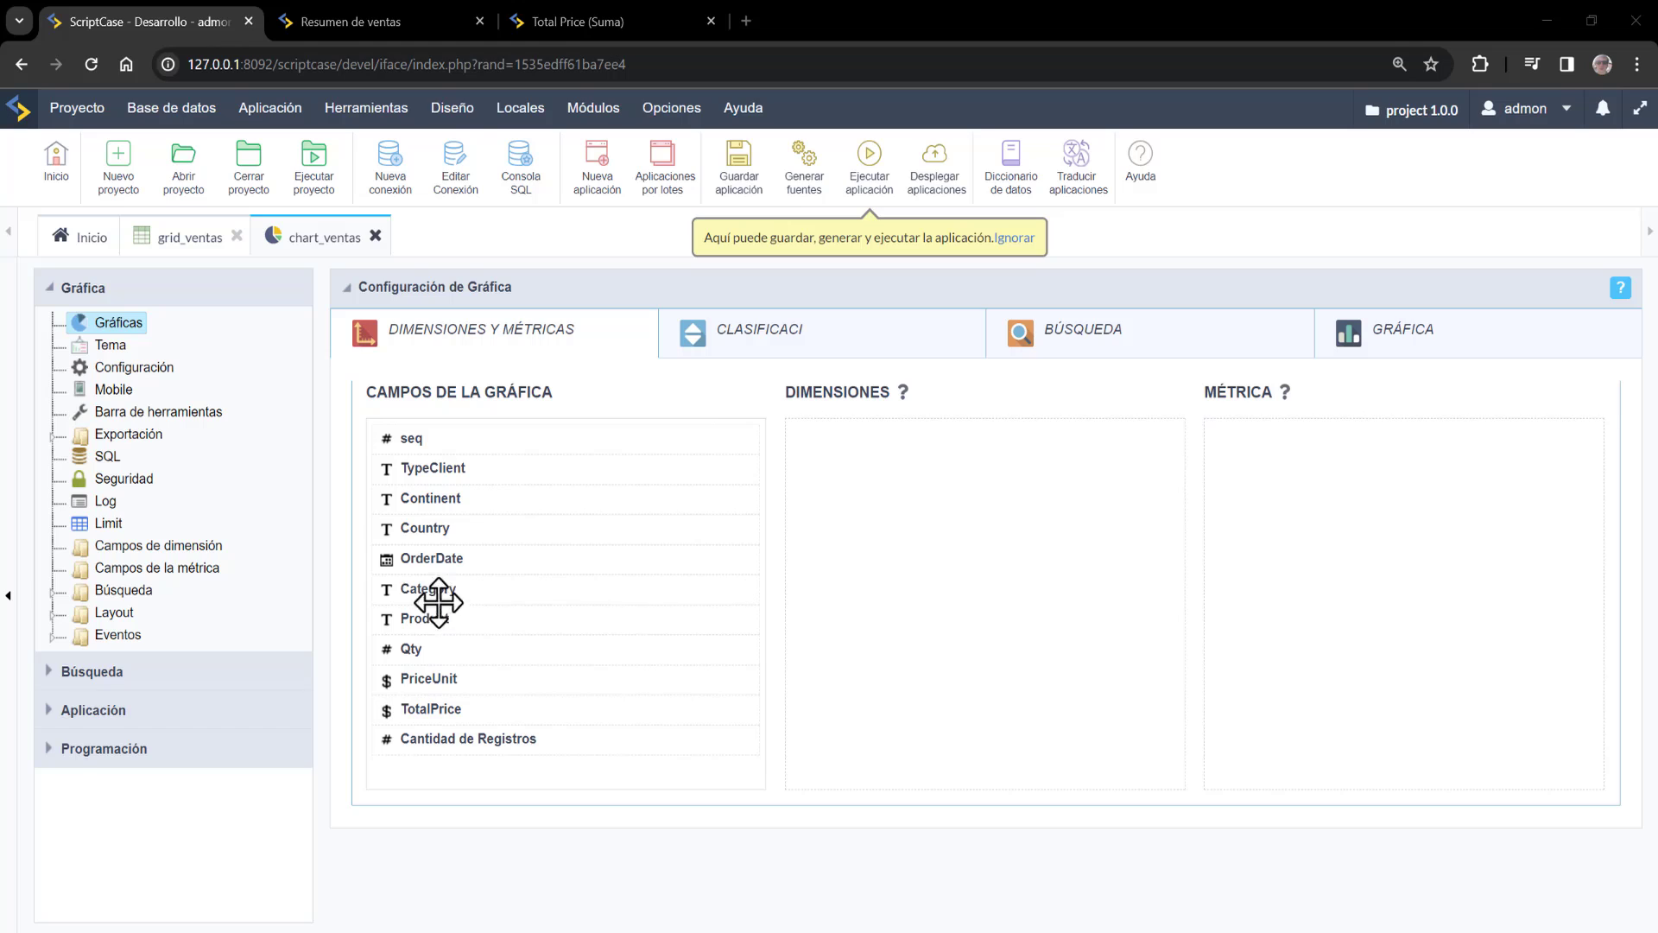
Use Country and Category as dimensions and PriceUnit as the metric, then save chart_ventas
{"action": "left_click_drag", "start_coordinate": [907, 483], "coordinate": [908, 449]}
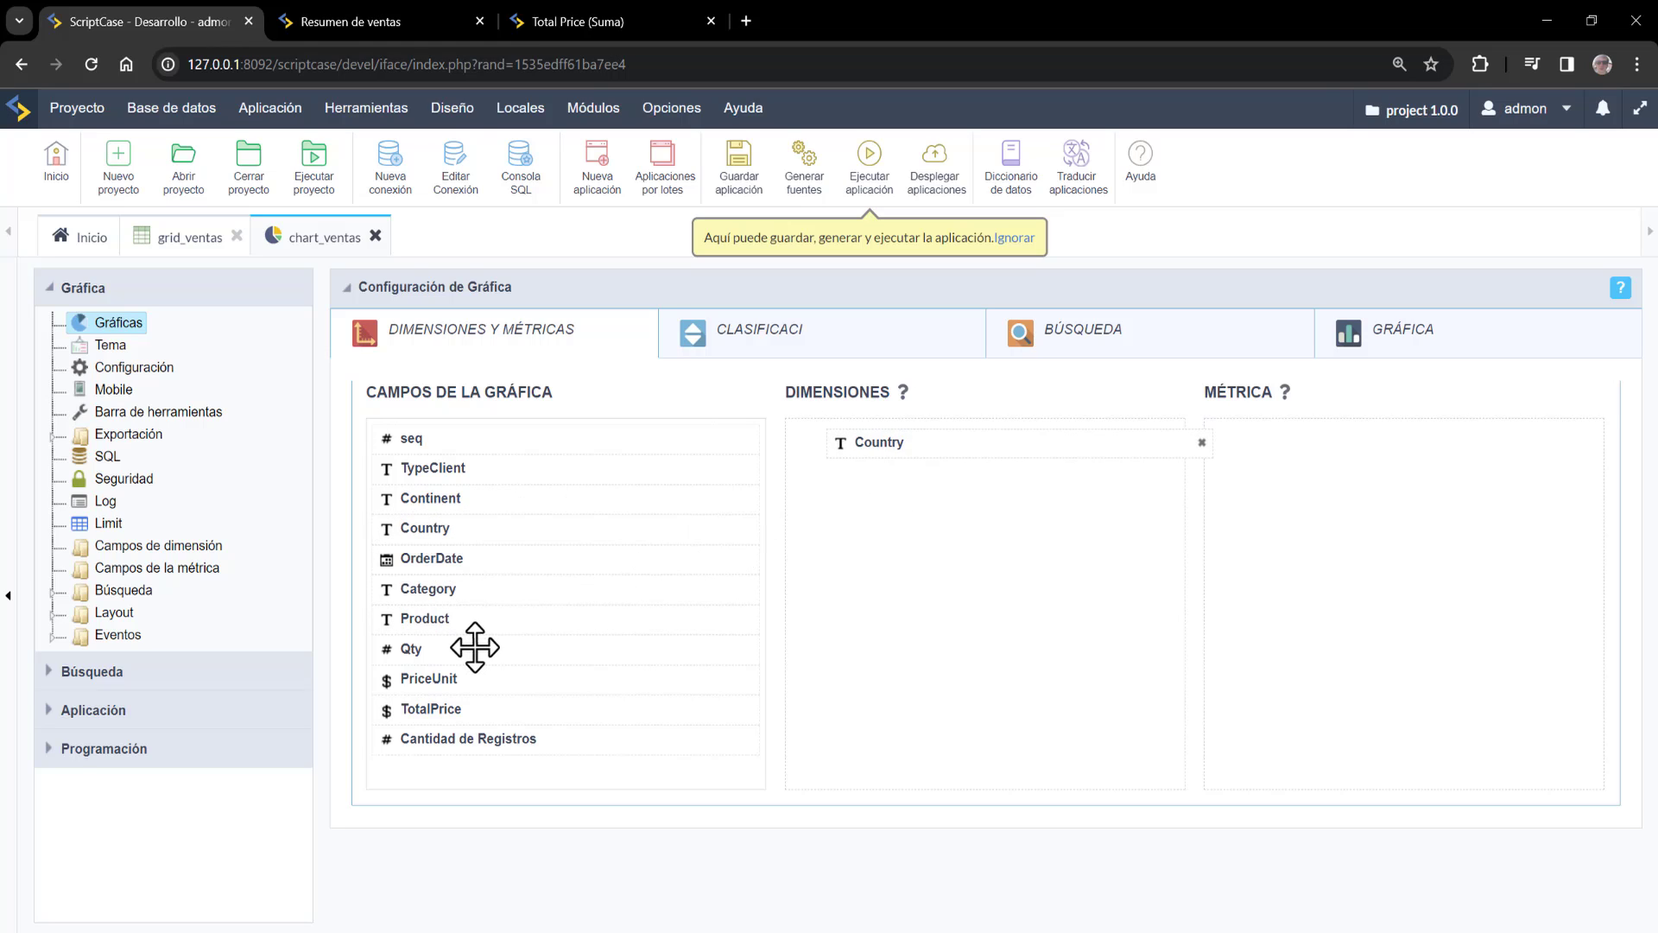
{"action": "left_click_drag", "start_coordinate": [466, 594], "coordinate": [892, 485]}
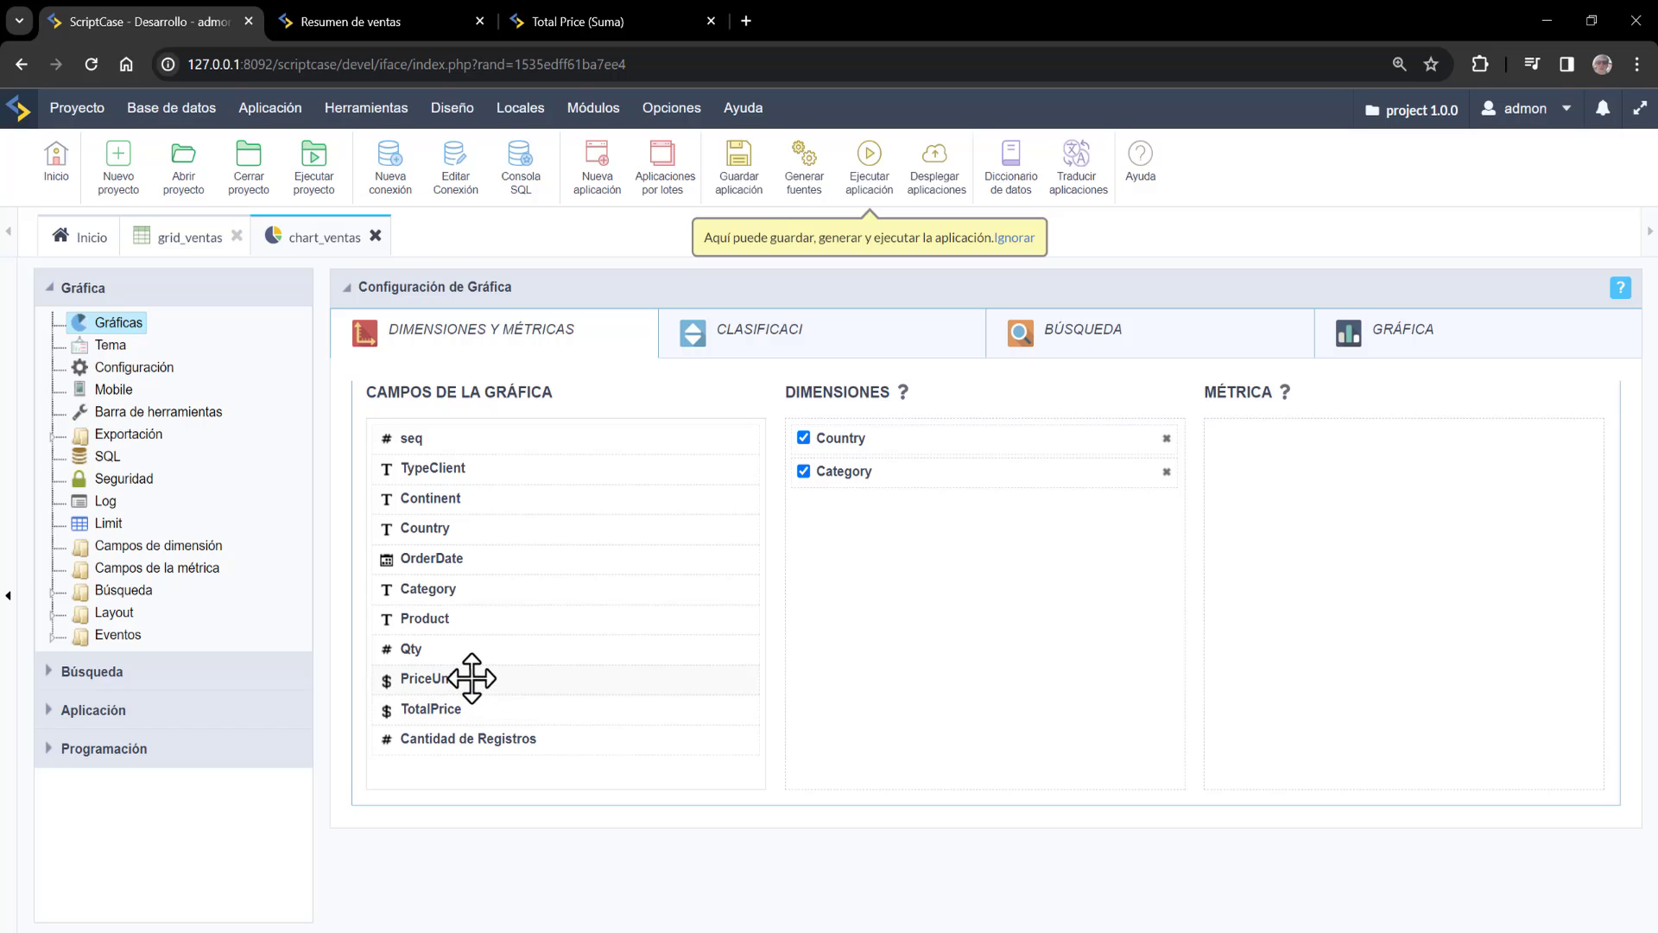
{"action": "left_click_drag", "start_coordinate": [481, 677], "coordinate": [1310, 431]}
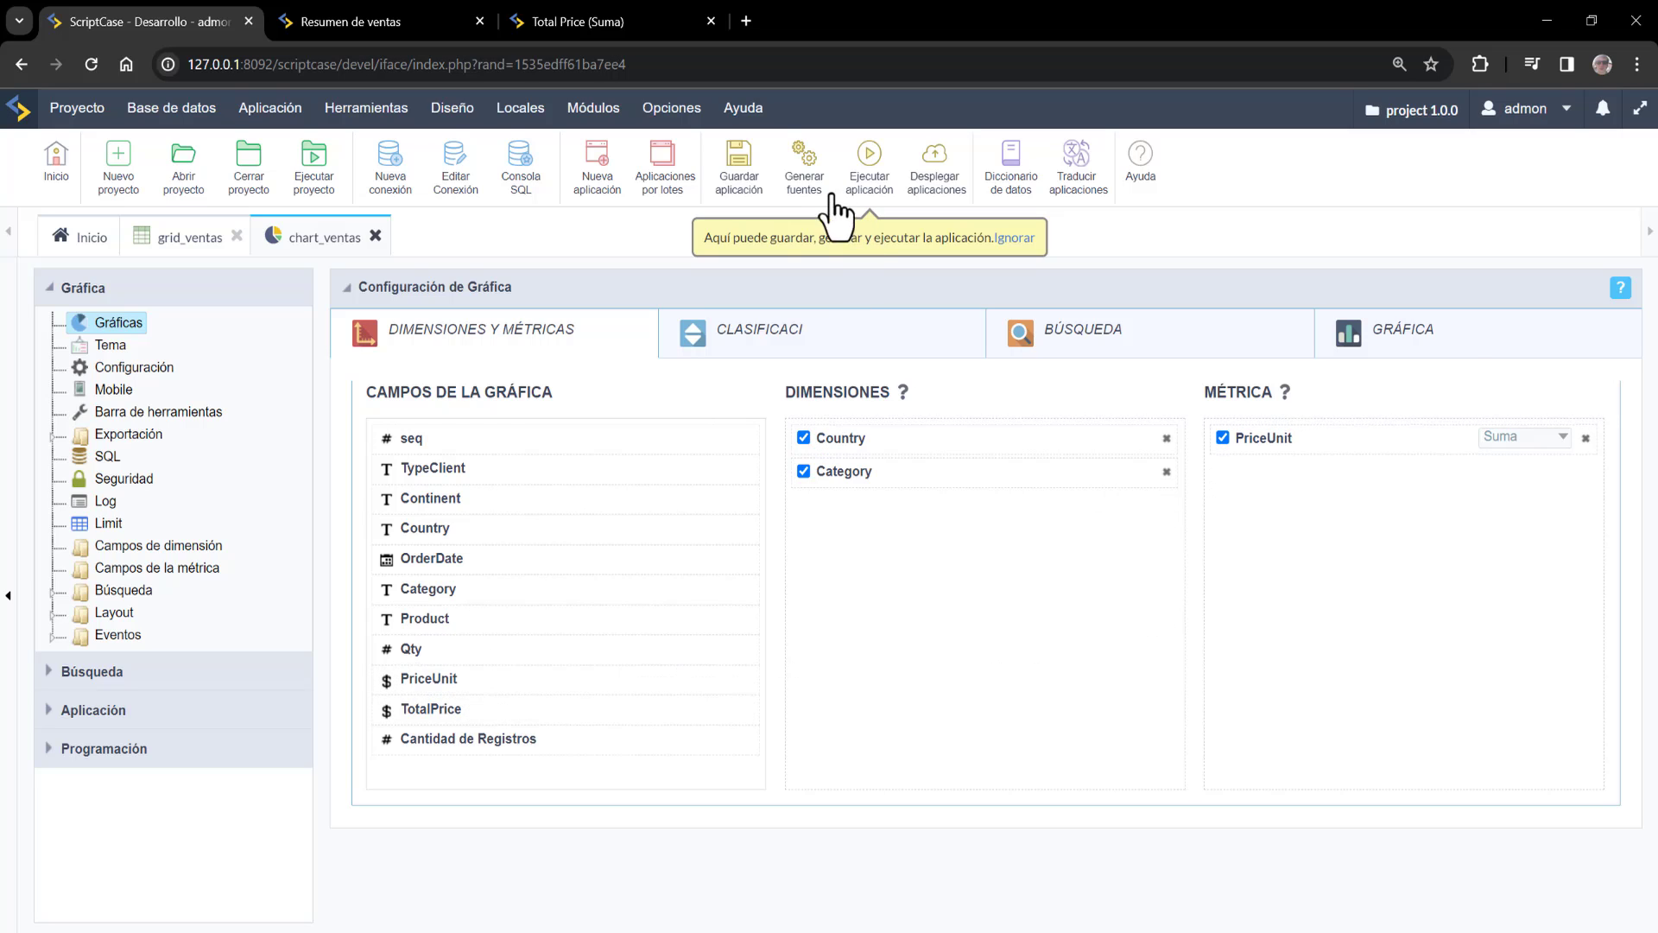
{"action": "left_click", "coordinate": [741, 170]}
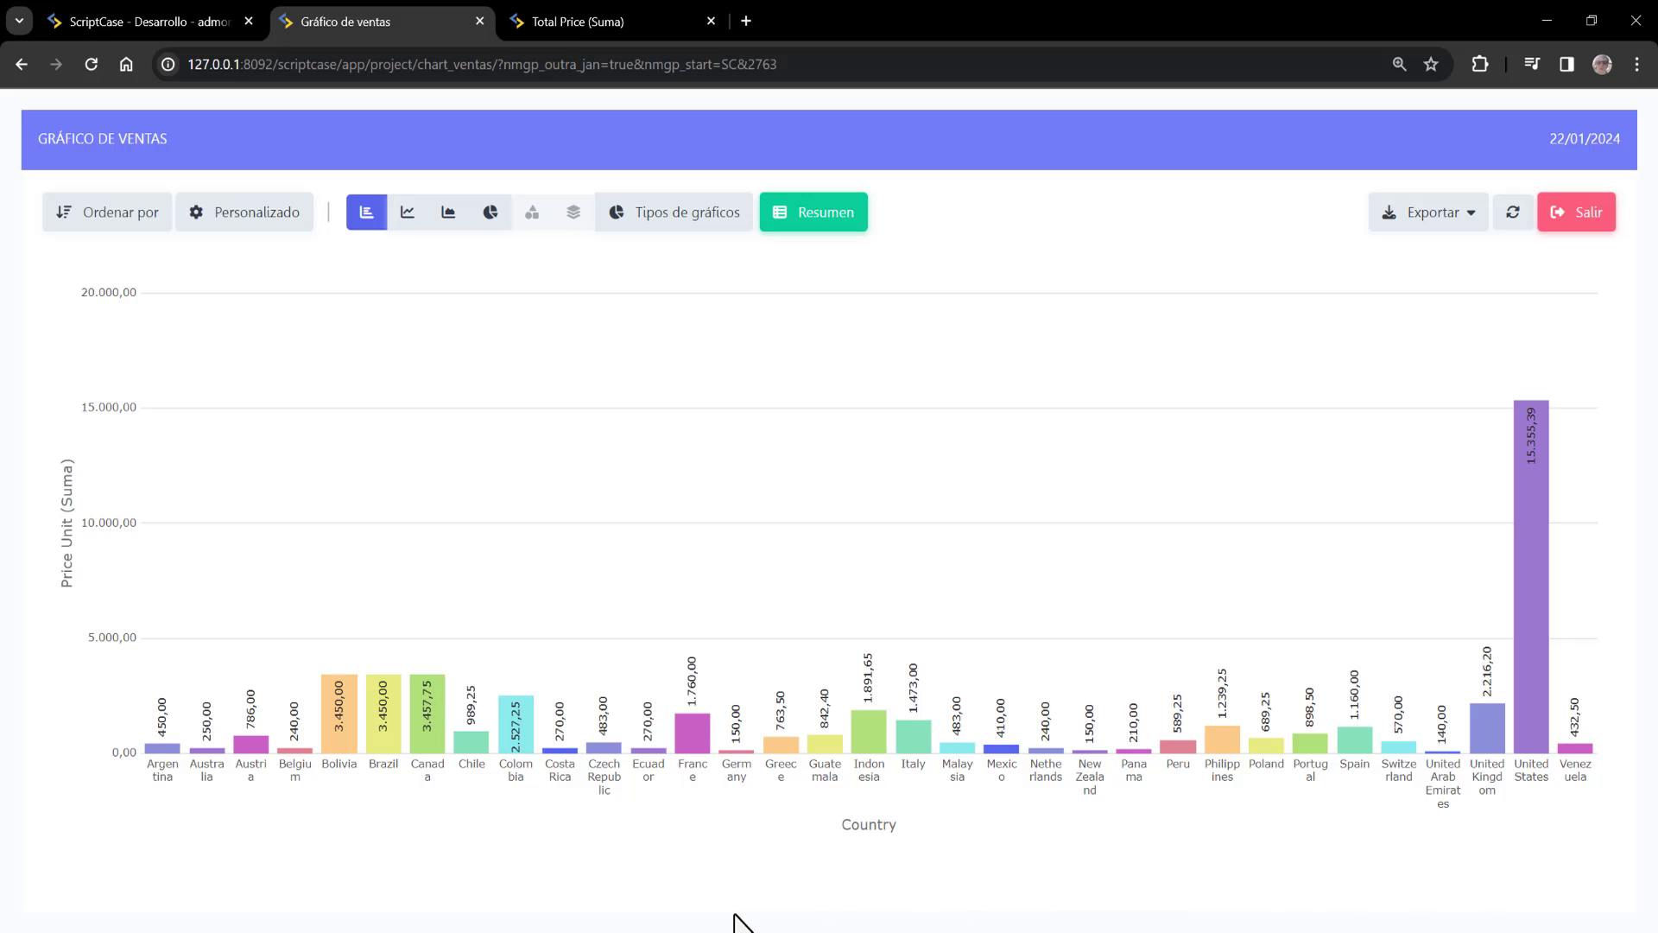
Preview the sales chart as line, area and pie charts, then return to chart_ventas's configuration
{"action": "left_click", "coordinate": [410, 216]}
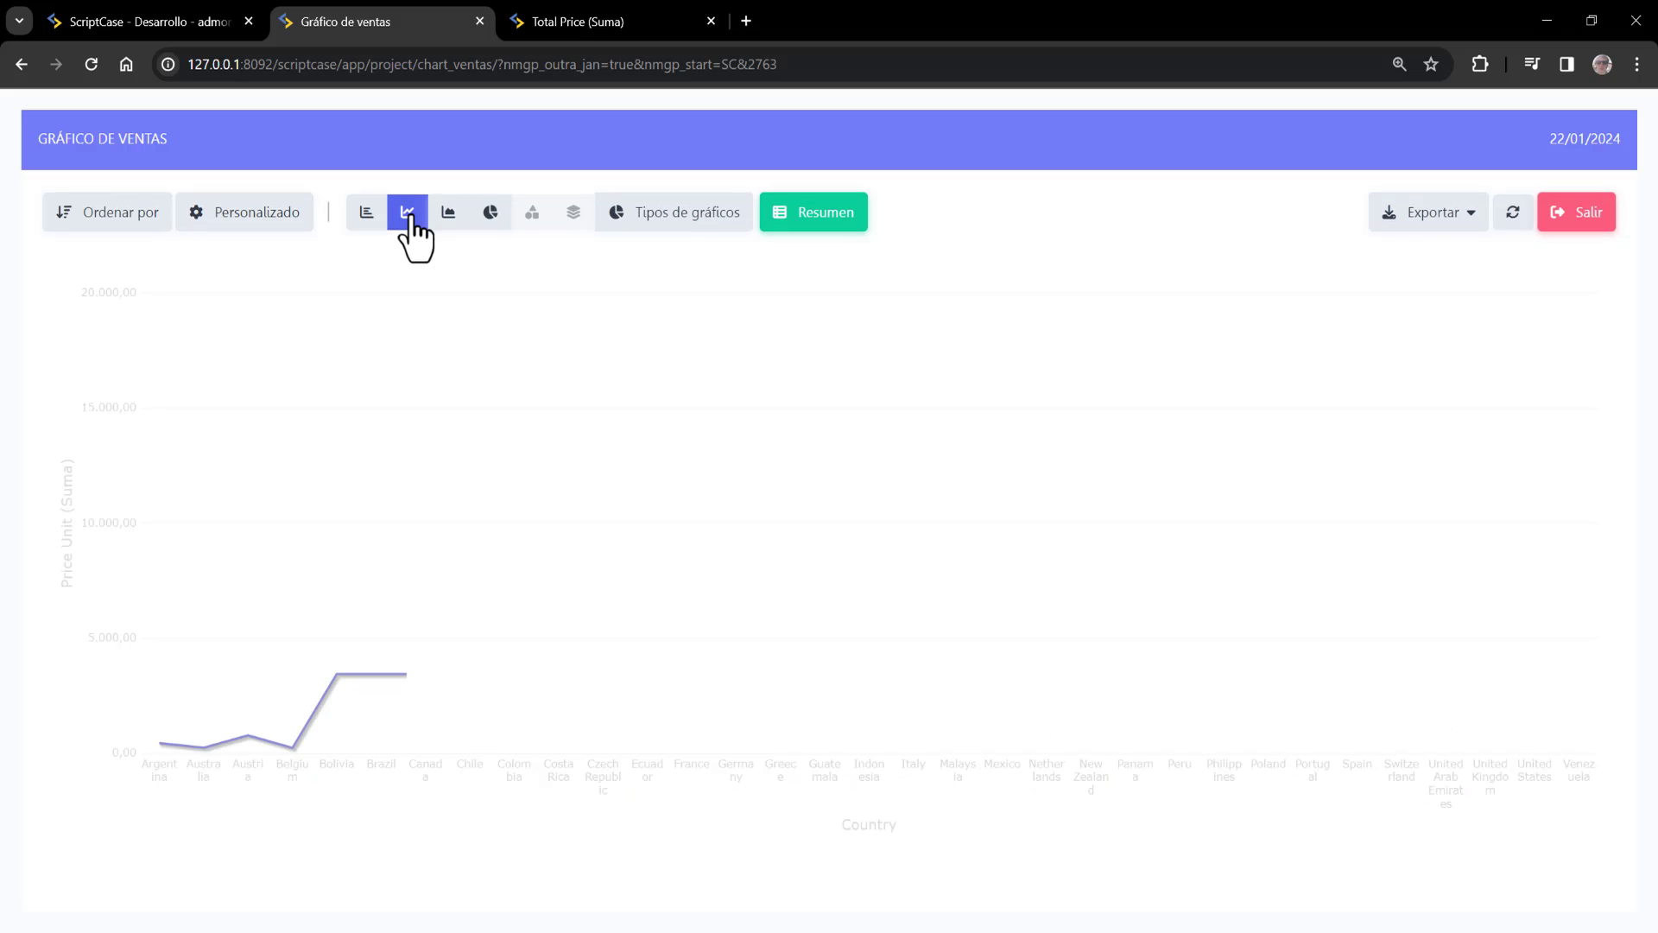
{"action": "left_click", "coordinate": [454, 218]}
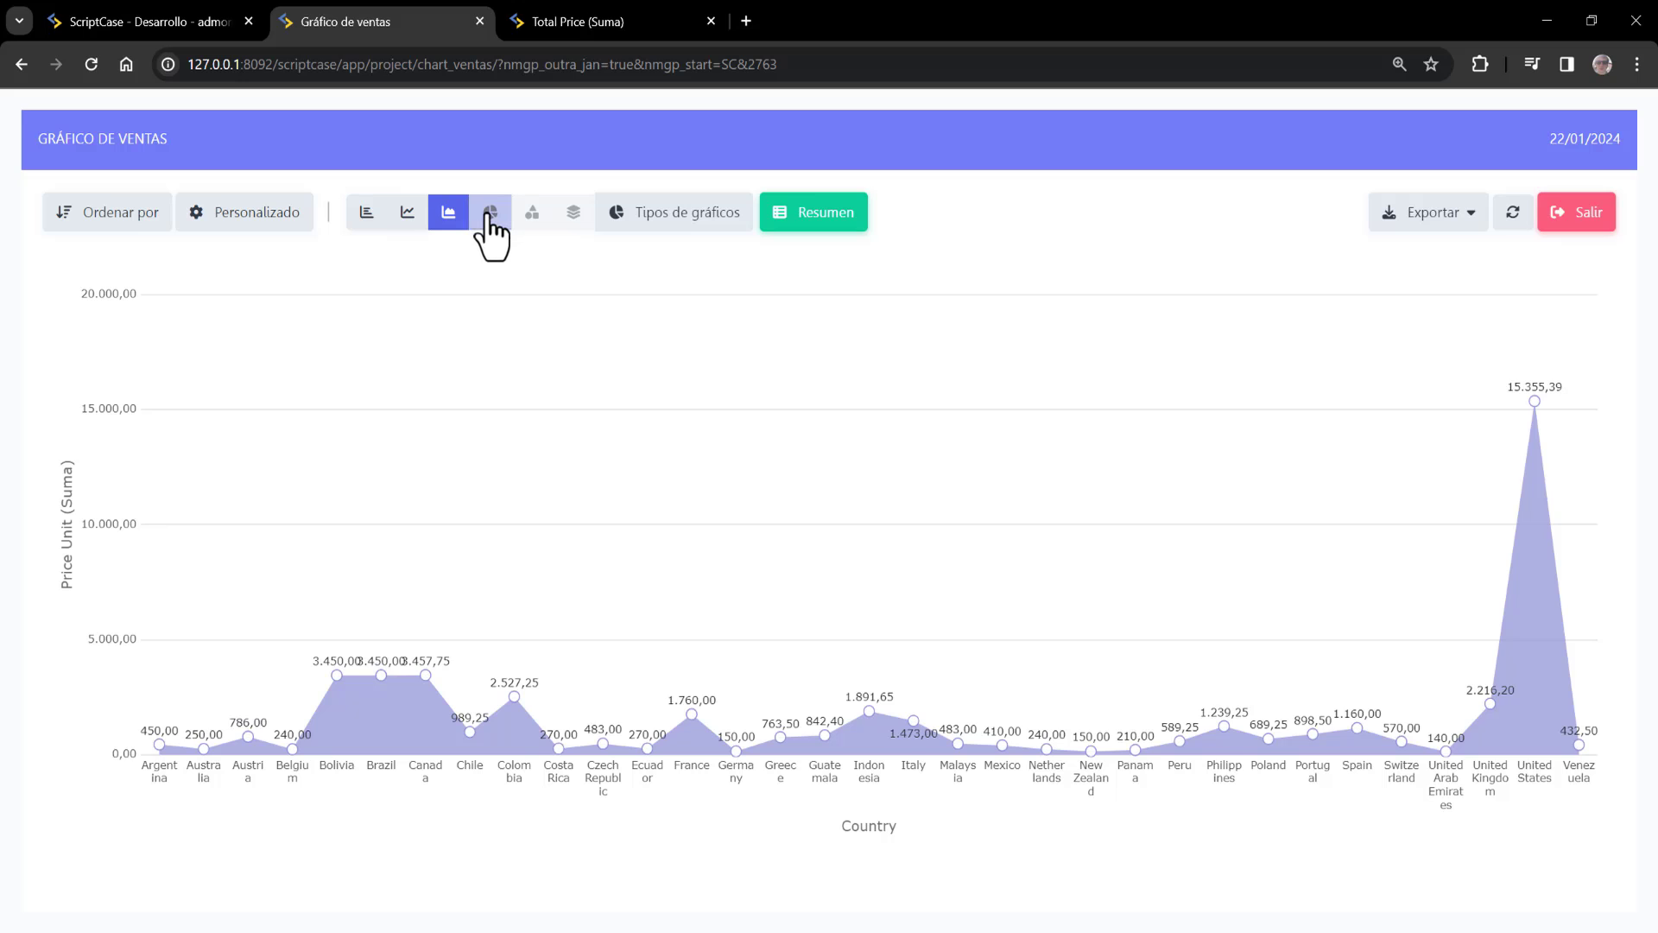
{"action": "left_click", "coordinate": [490, 216]}
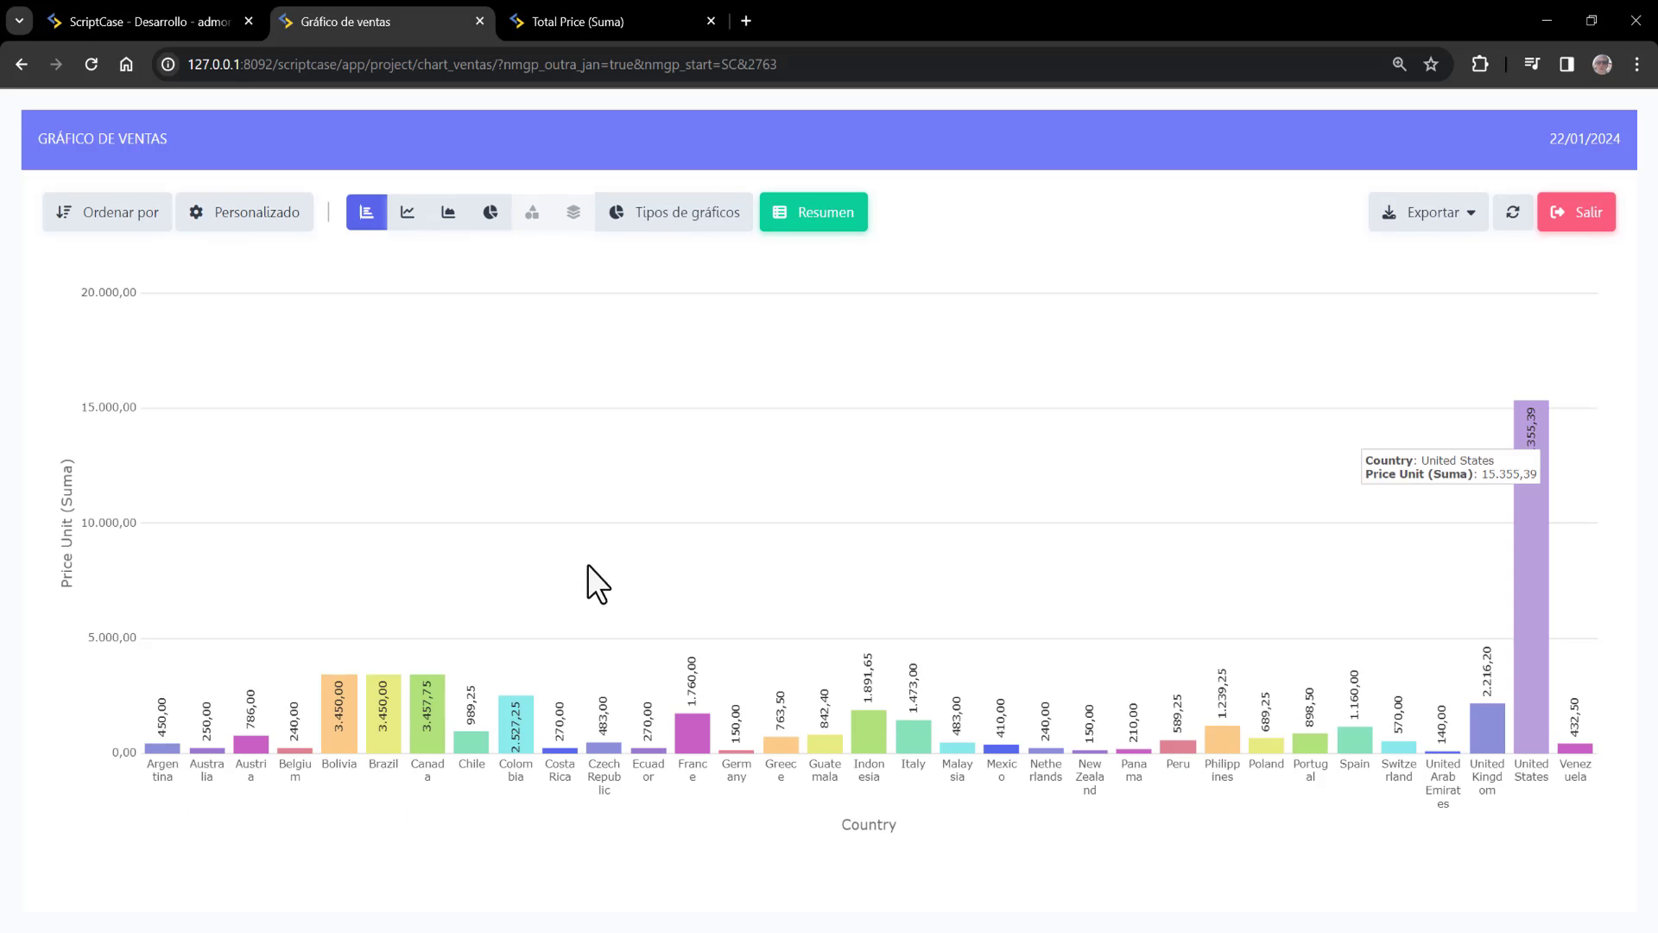
{"action": "mouse_move", "coordinate": [344, 729]}
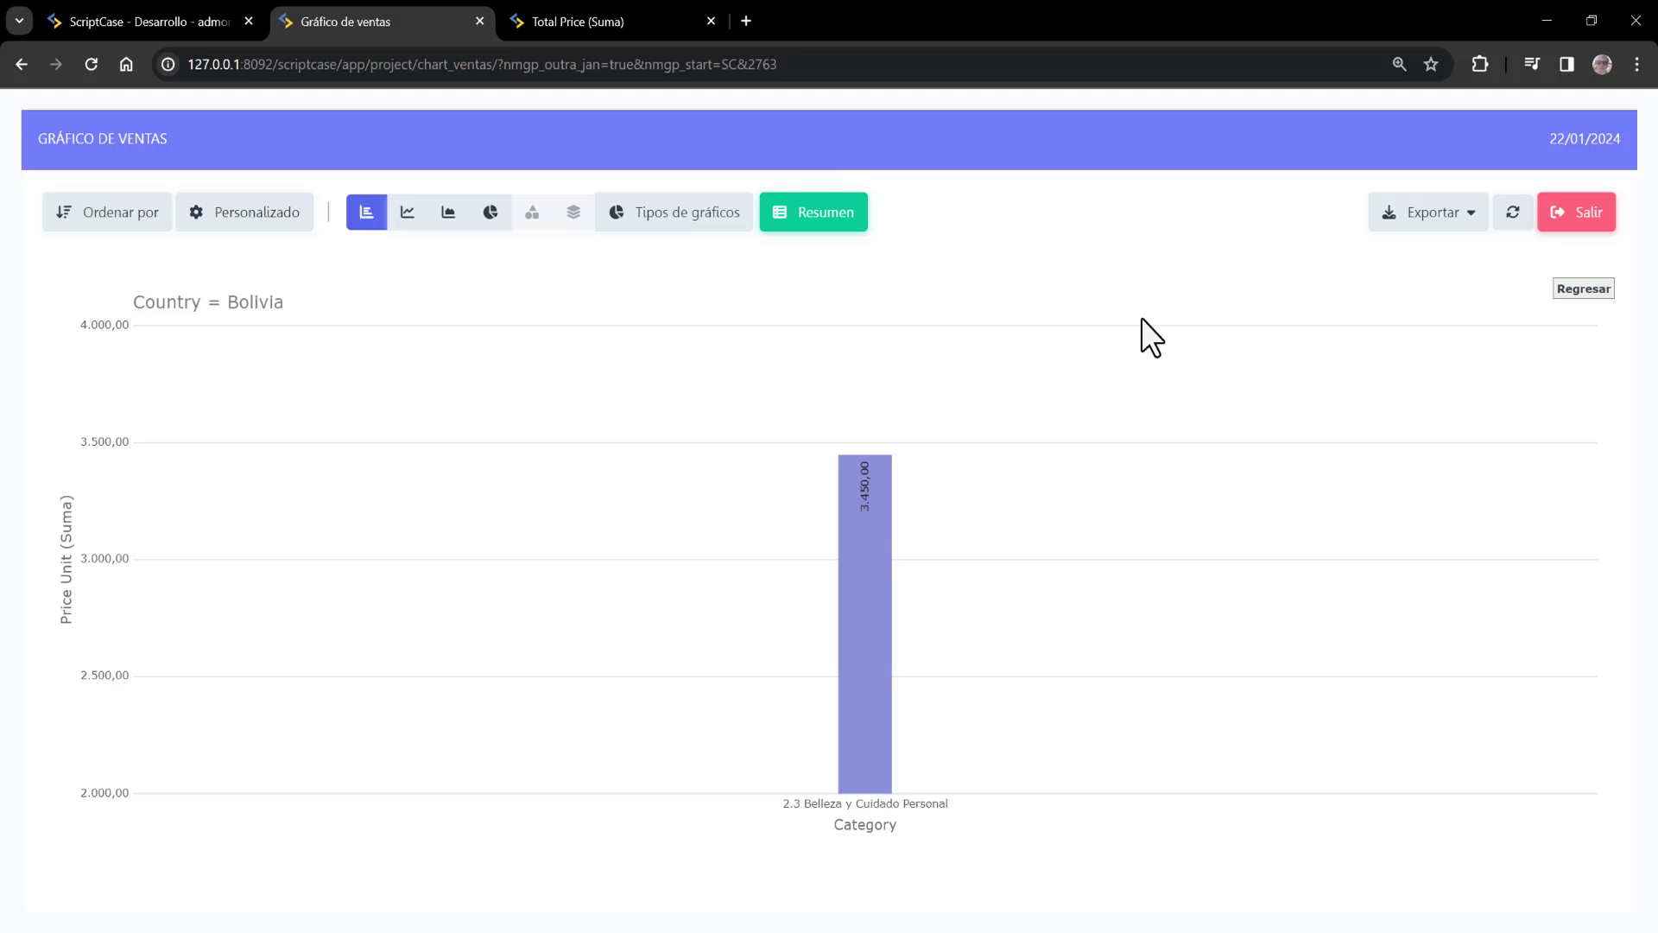
{"action": "left_click", "coordinate": [157, 3]}
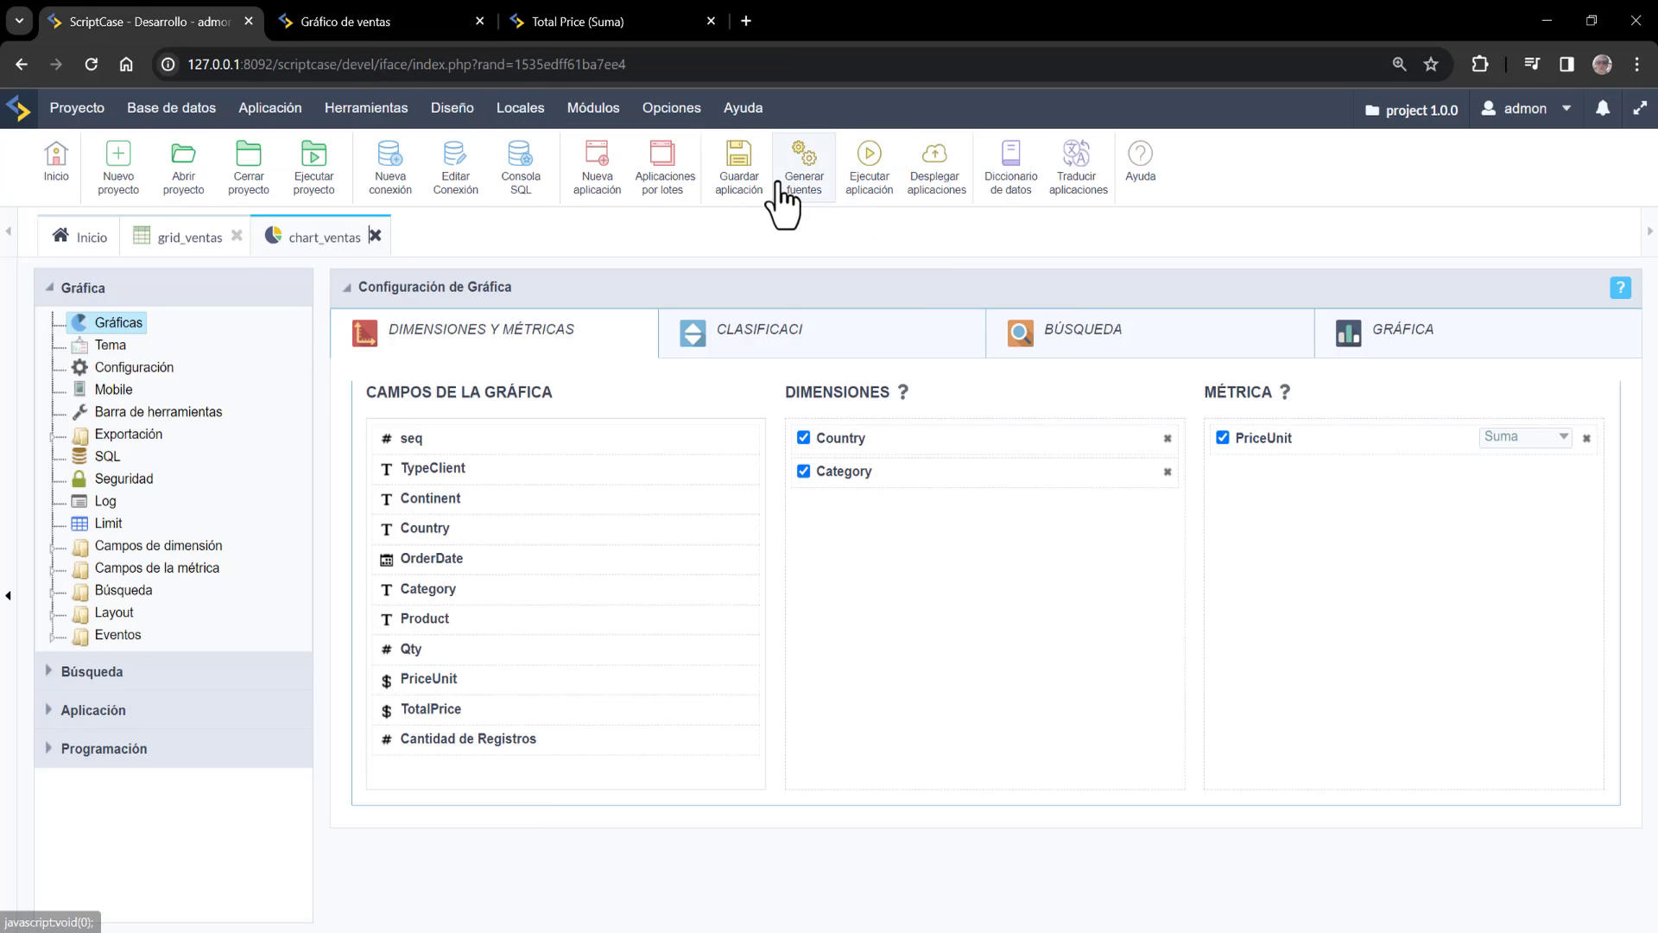
Create a new responsive menu application named menu
{"action": "left_click", "coordinate": [615, 183]}
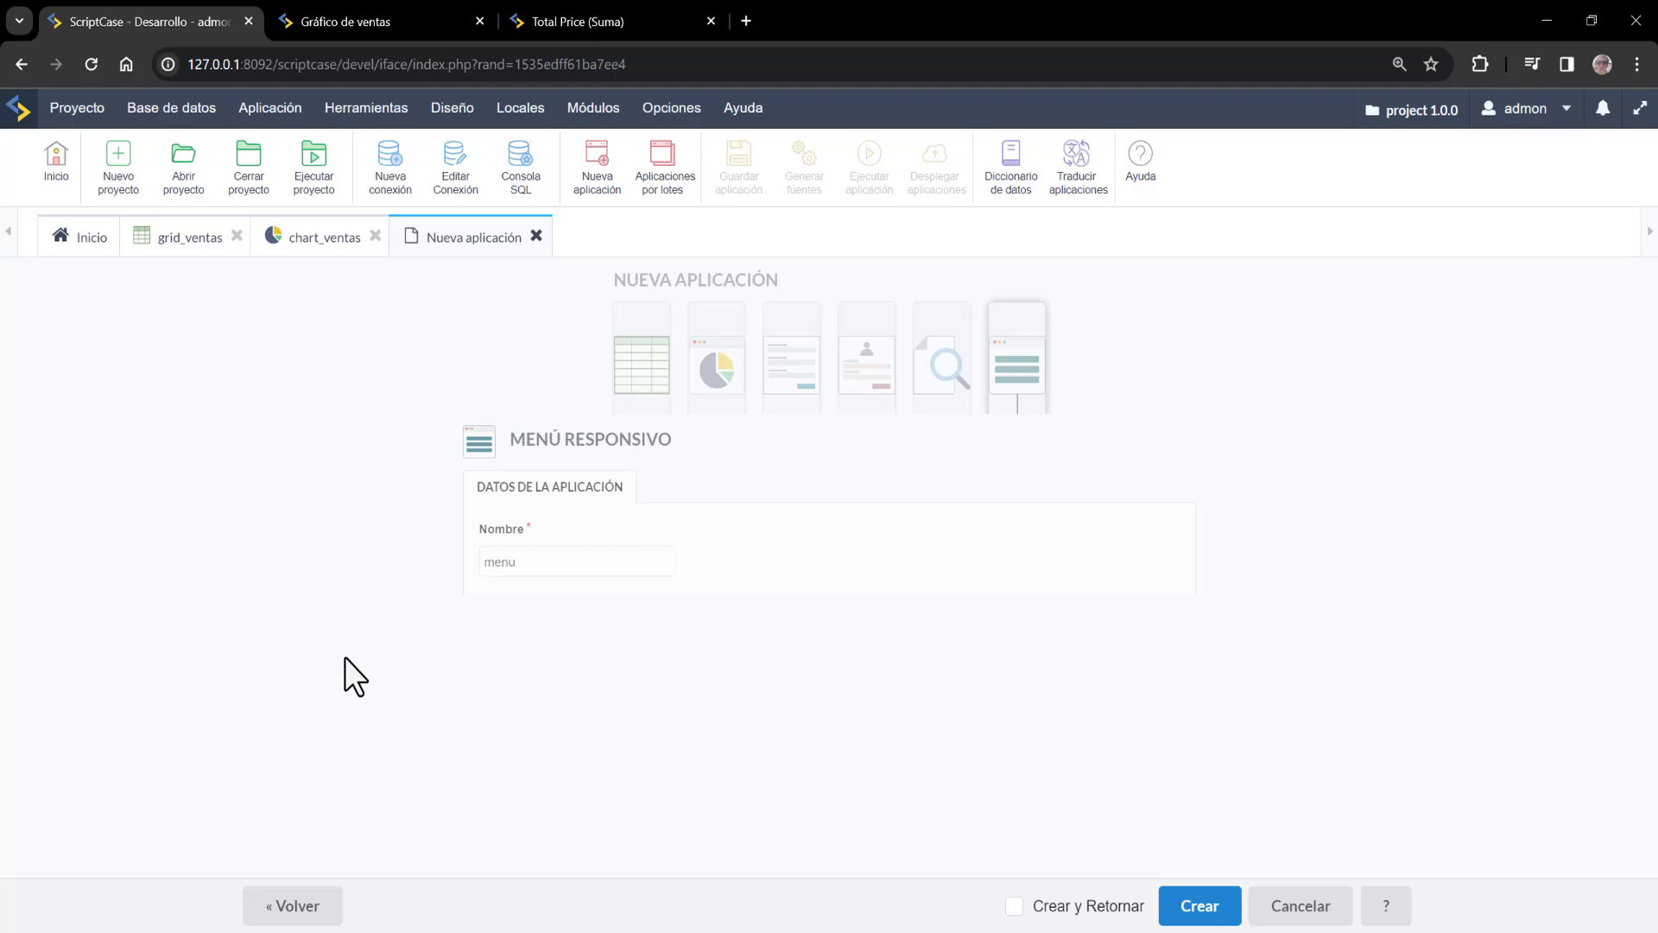
{"action": "left_click", "coordinate": [1180, 913]}
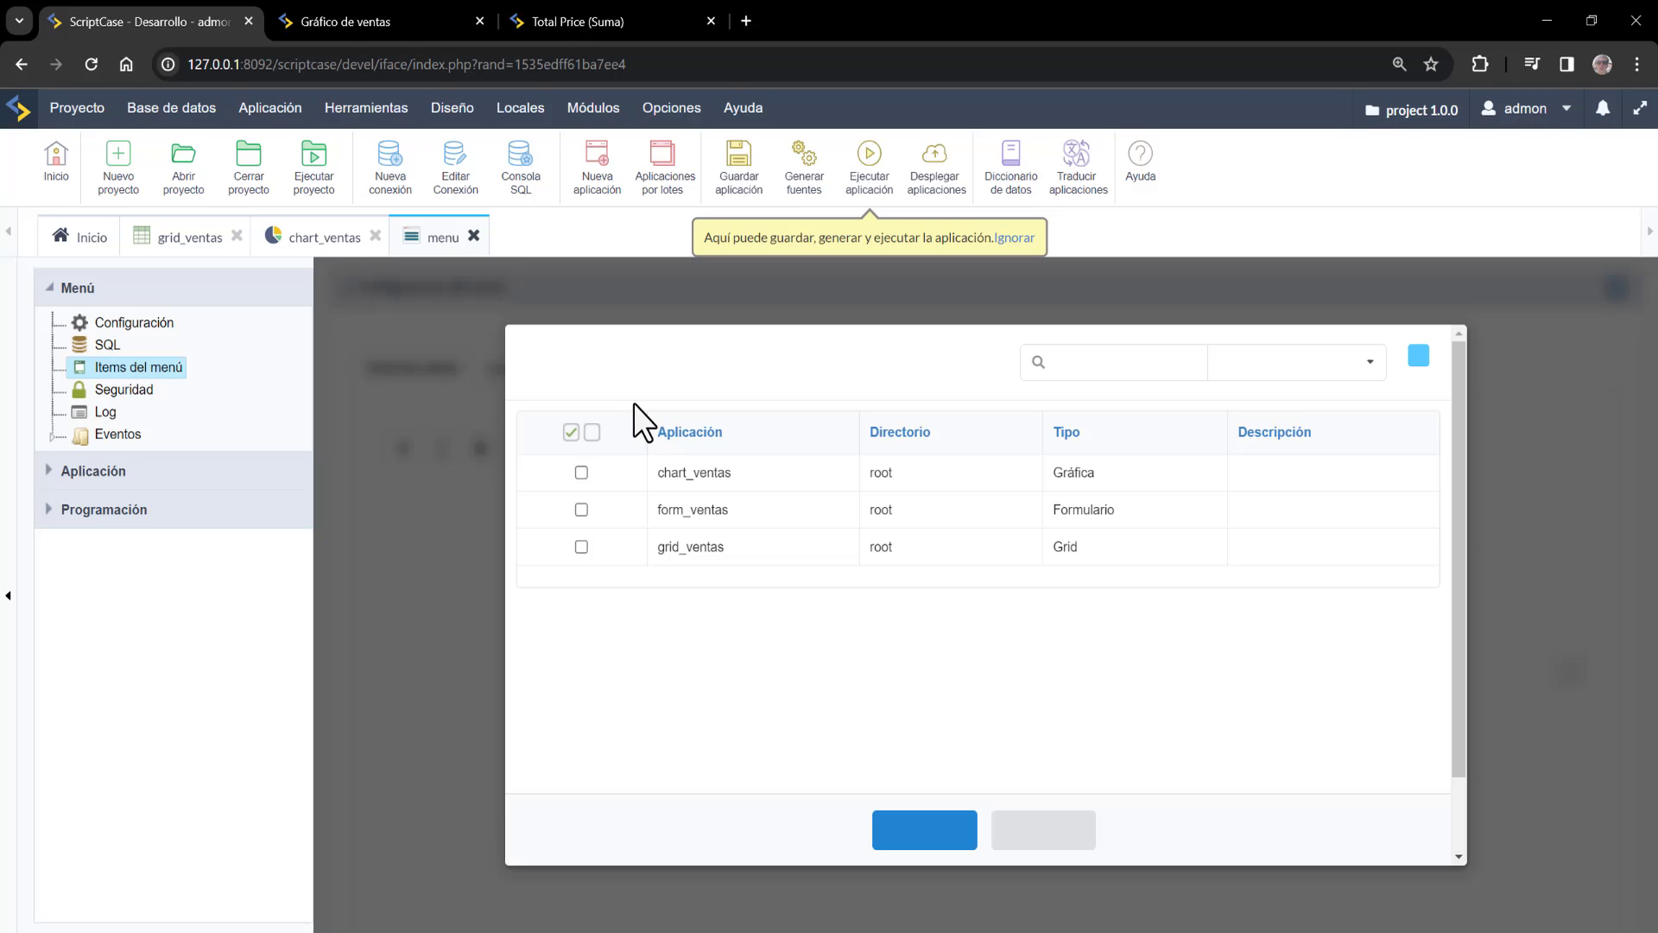
Import all three applications and label the chart_ventas item Ventas with a pie chart icon
{"action": "left_click", "coordinate": [570, 433]}
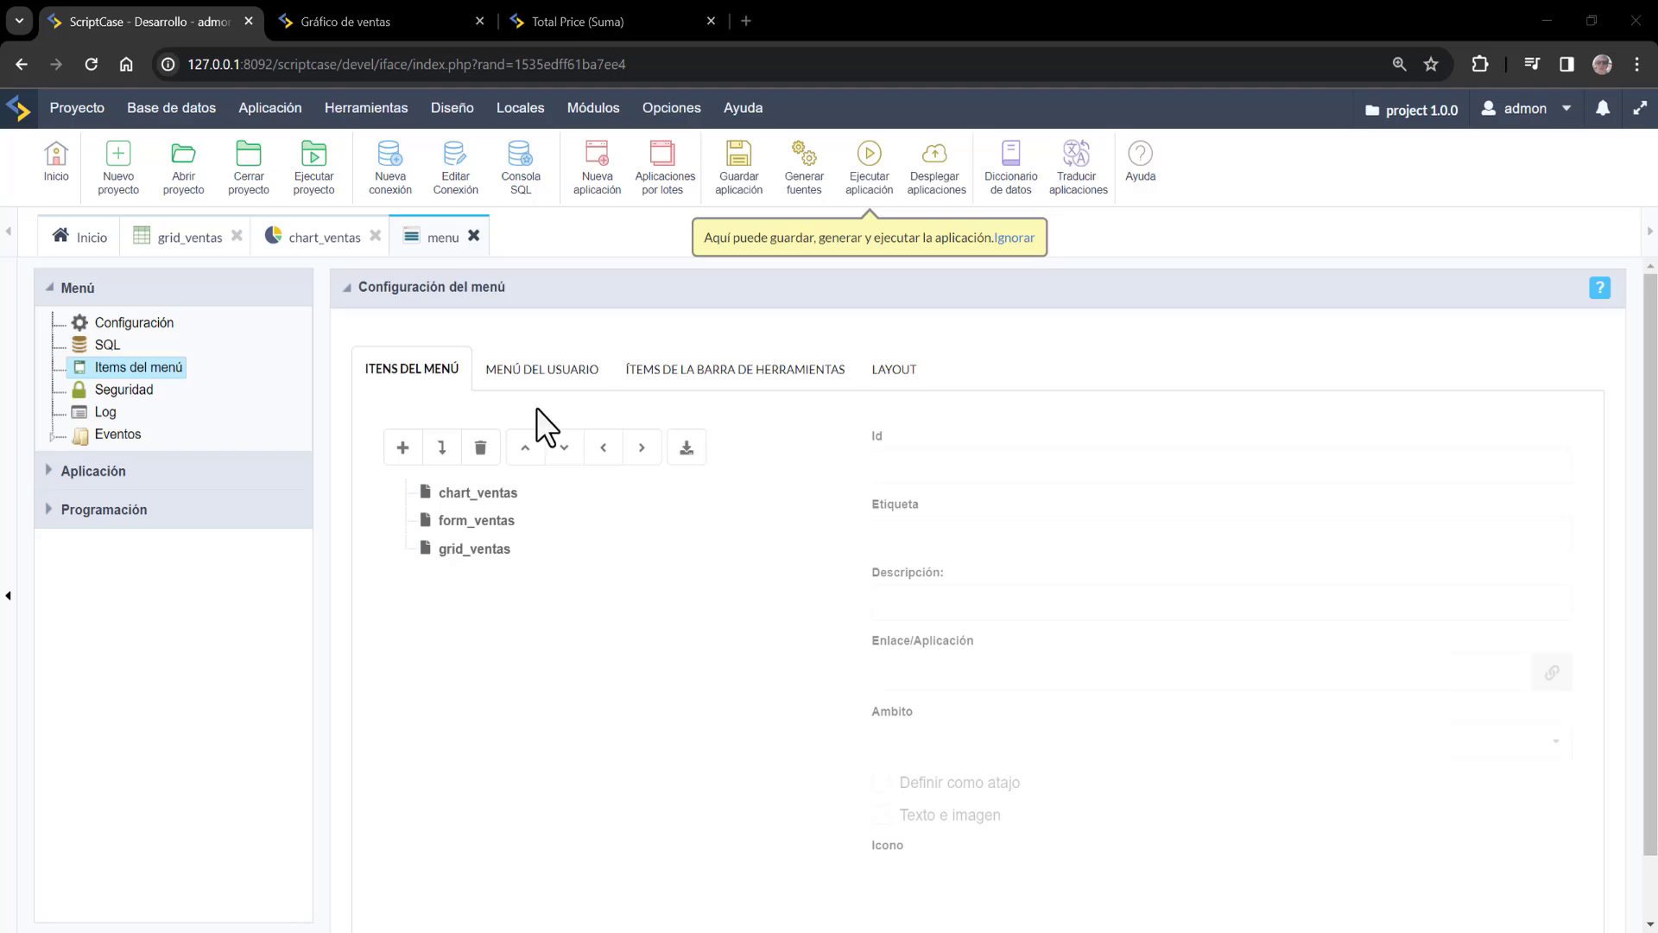
{"action": "left_click", "coordinate": [509, 494]}
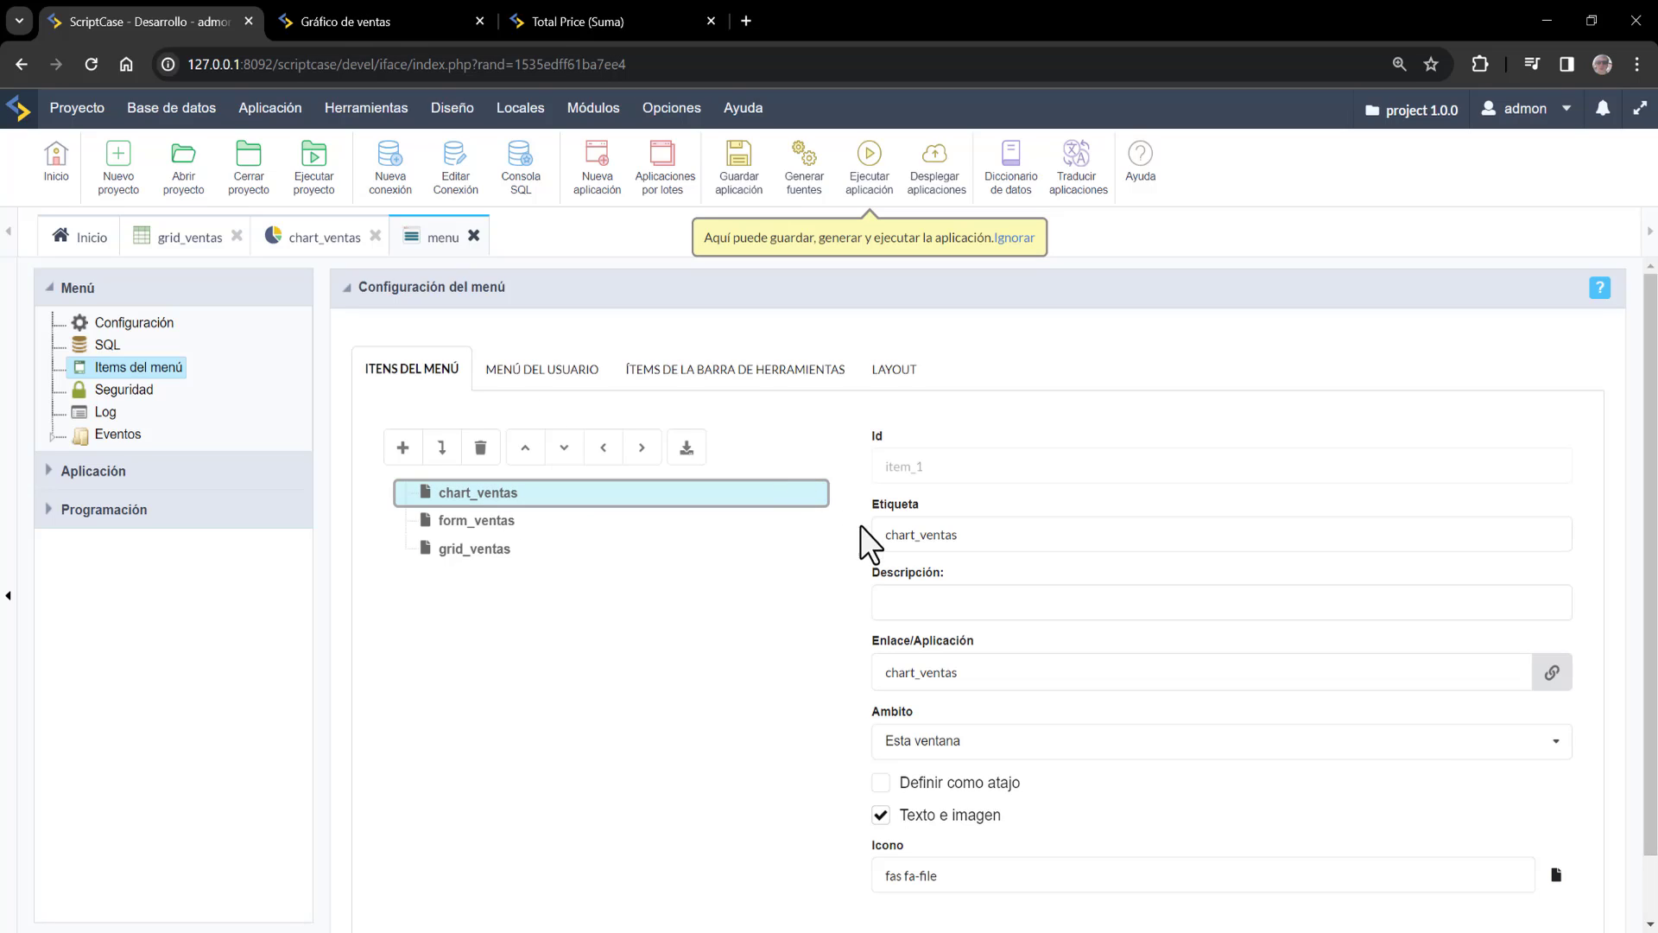
{"action": "key", "text": "Tab"}
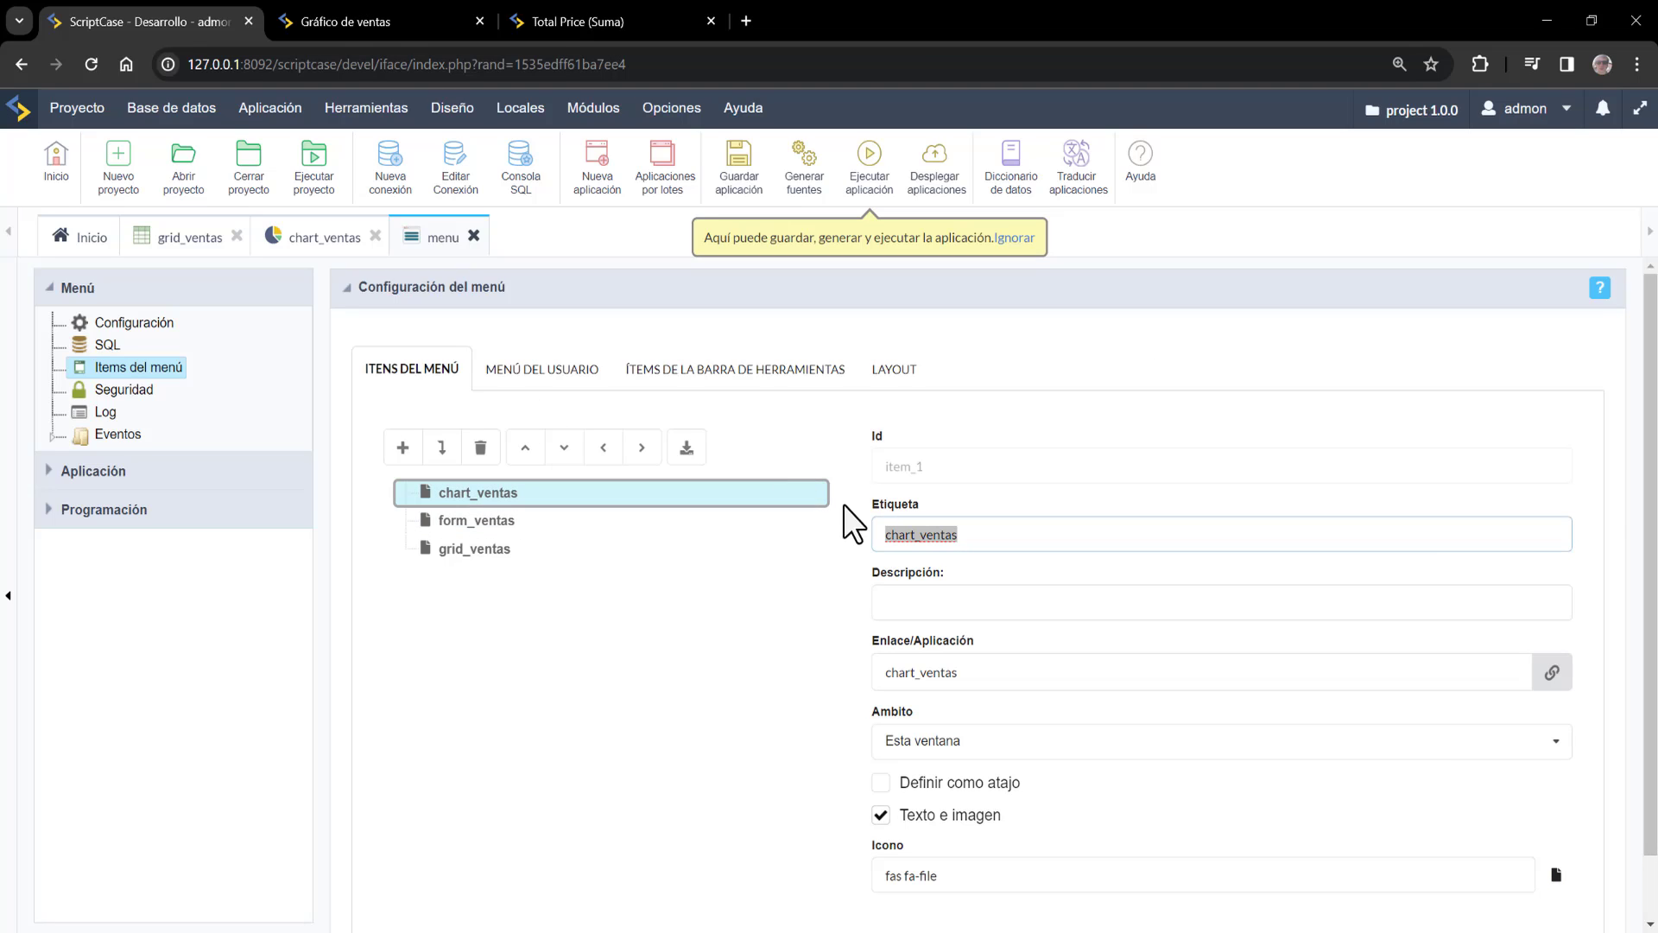
{"action": "key", "text": "Home"}
{"action": "key", "text": "shift+End"}
{"action": "key", "text": "shift+Left"}
{"action": "key", "text": "shift+Right"}
{"action": "key", "text": "shift+Left"}
{"action": "key", "text": "shift+Left"}
{"action": "key", "text": "shift+Left"}
{"action": "key", "text": "shift+Left"}
{"action": "key", "text": "shift+Left"}
{"action": "type", "text": "V"}
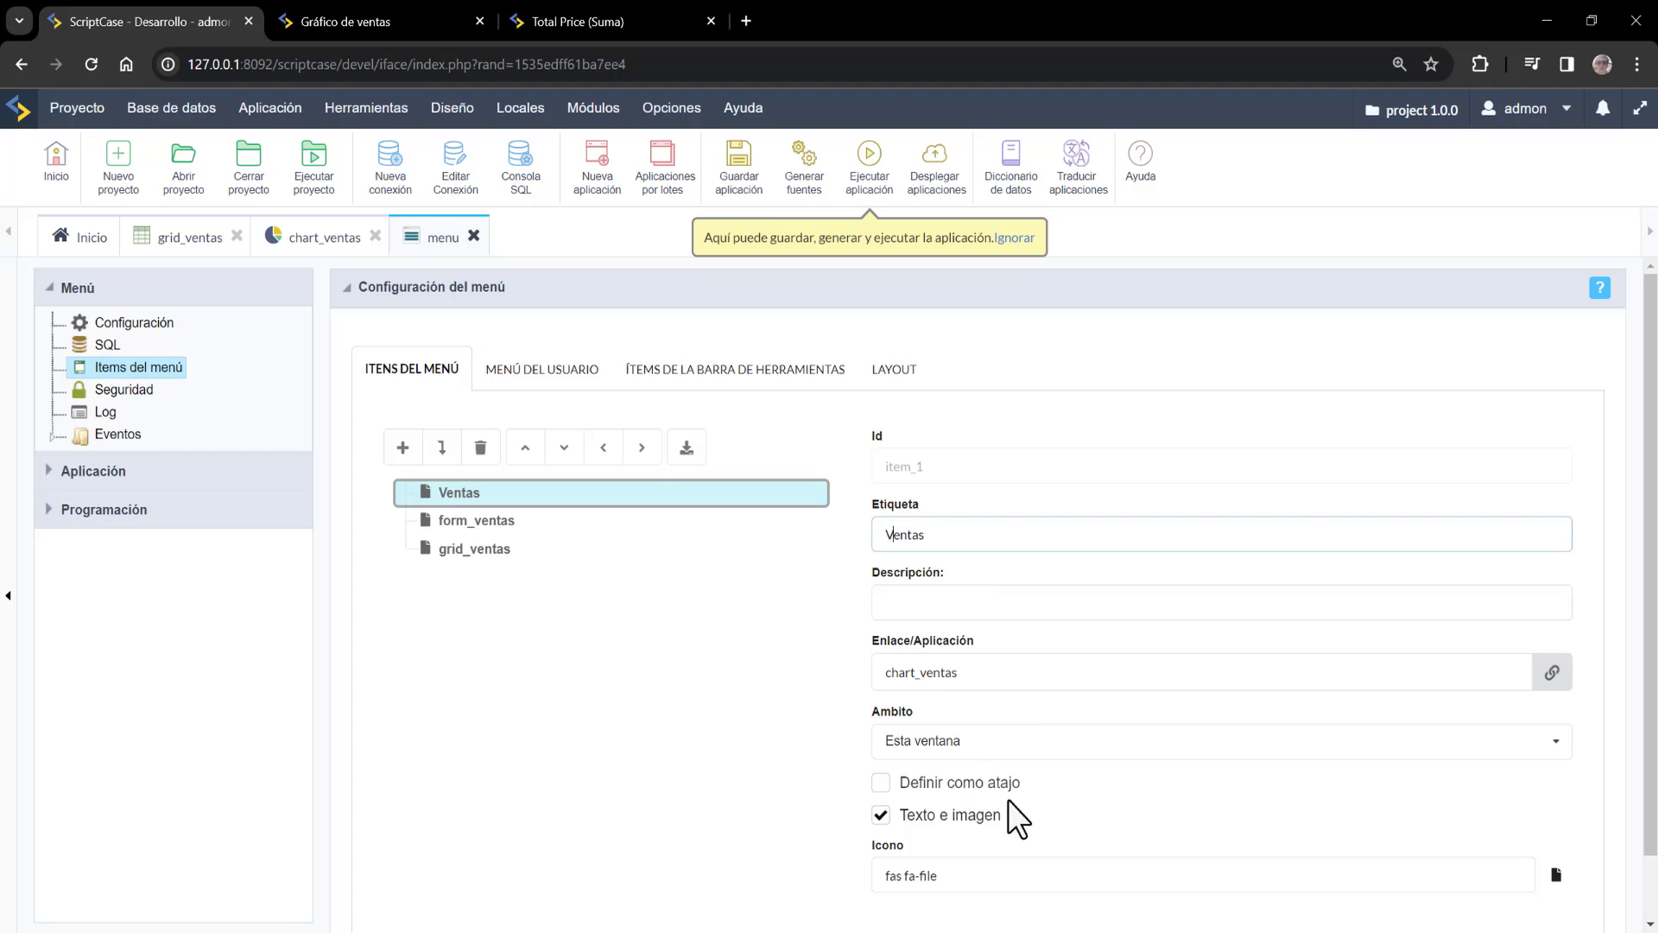
{"action": "scroll", "coordinate": [956, 881], "scroll_direction": "down", "scroll_amount": 1}
{"action": "left_click", "coordinate": [994, 790]}
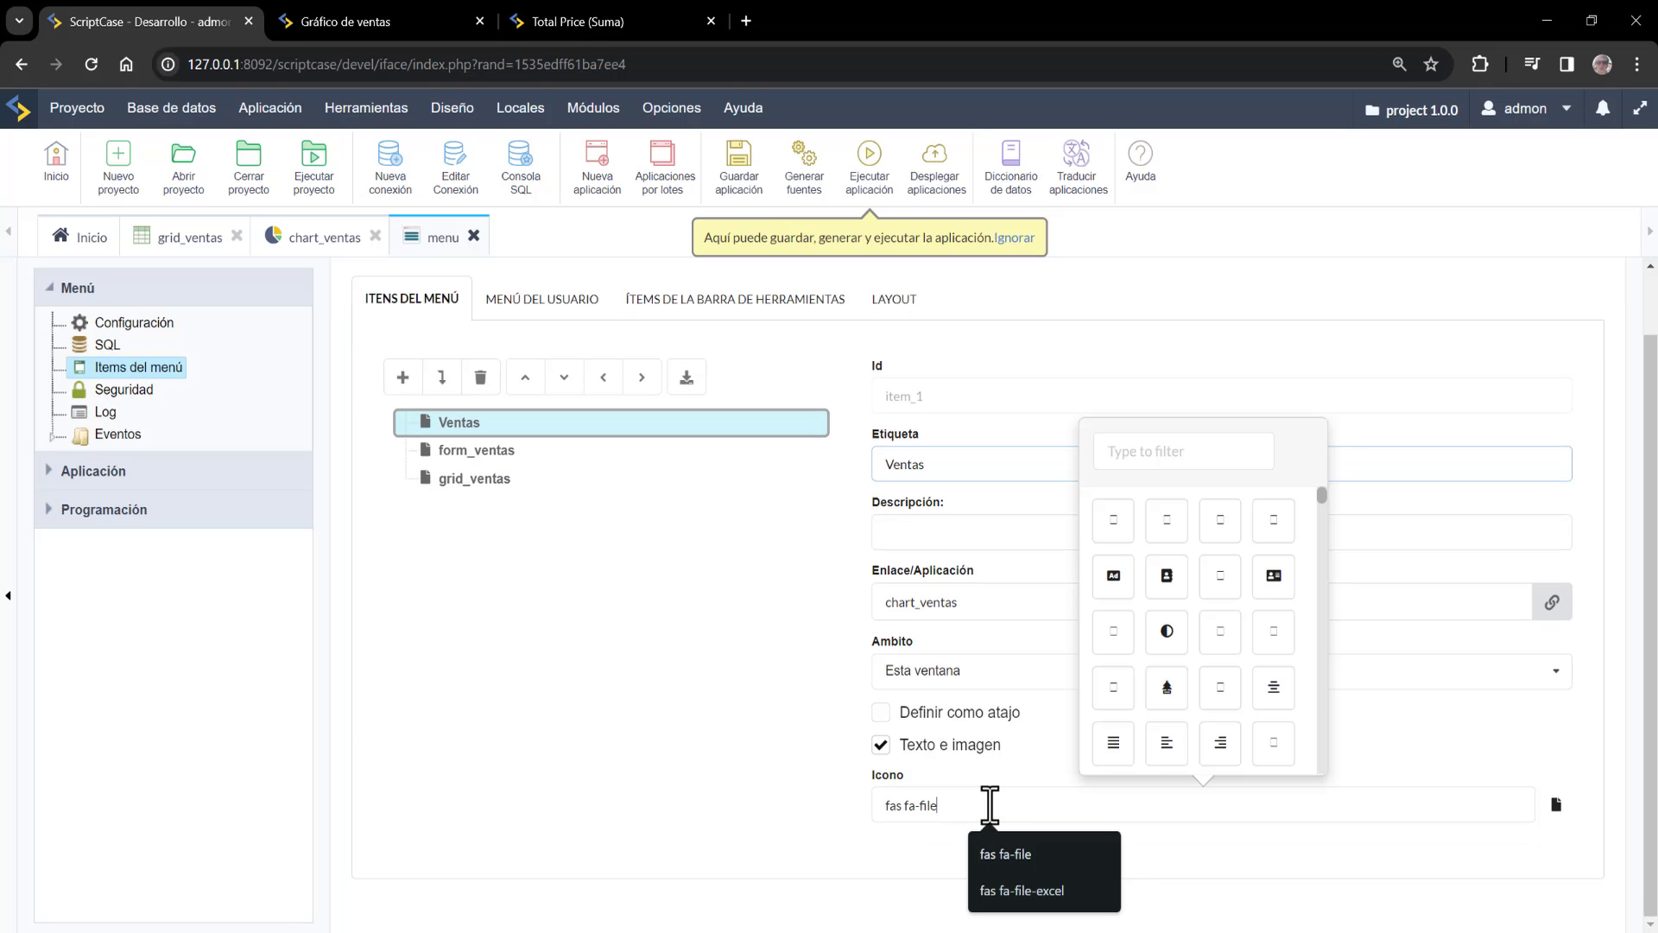
{"action": "type", "text": "chart"}
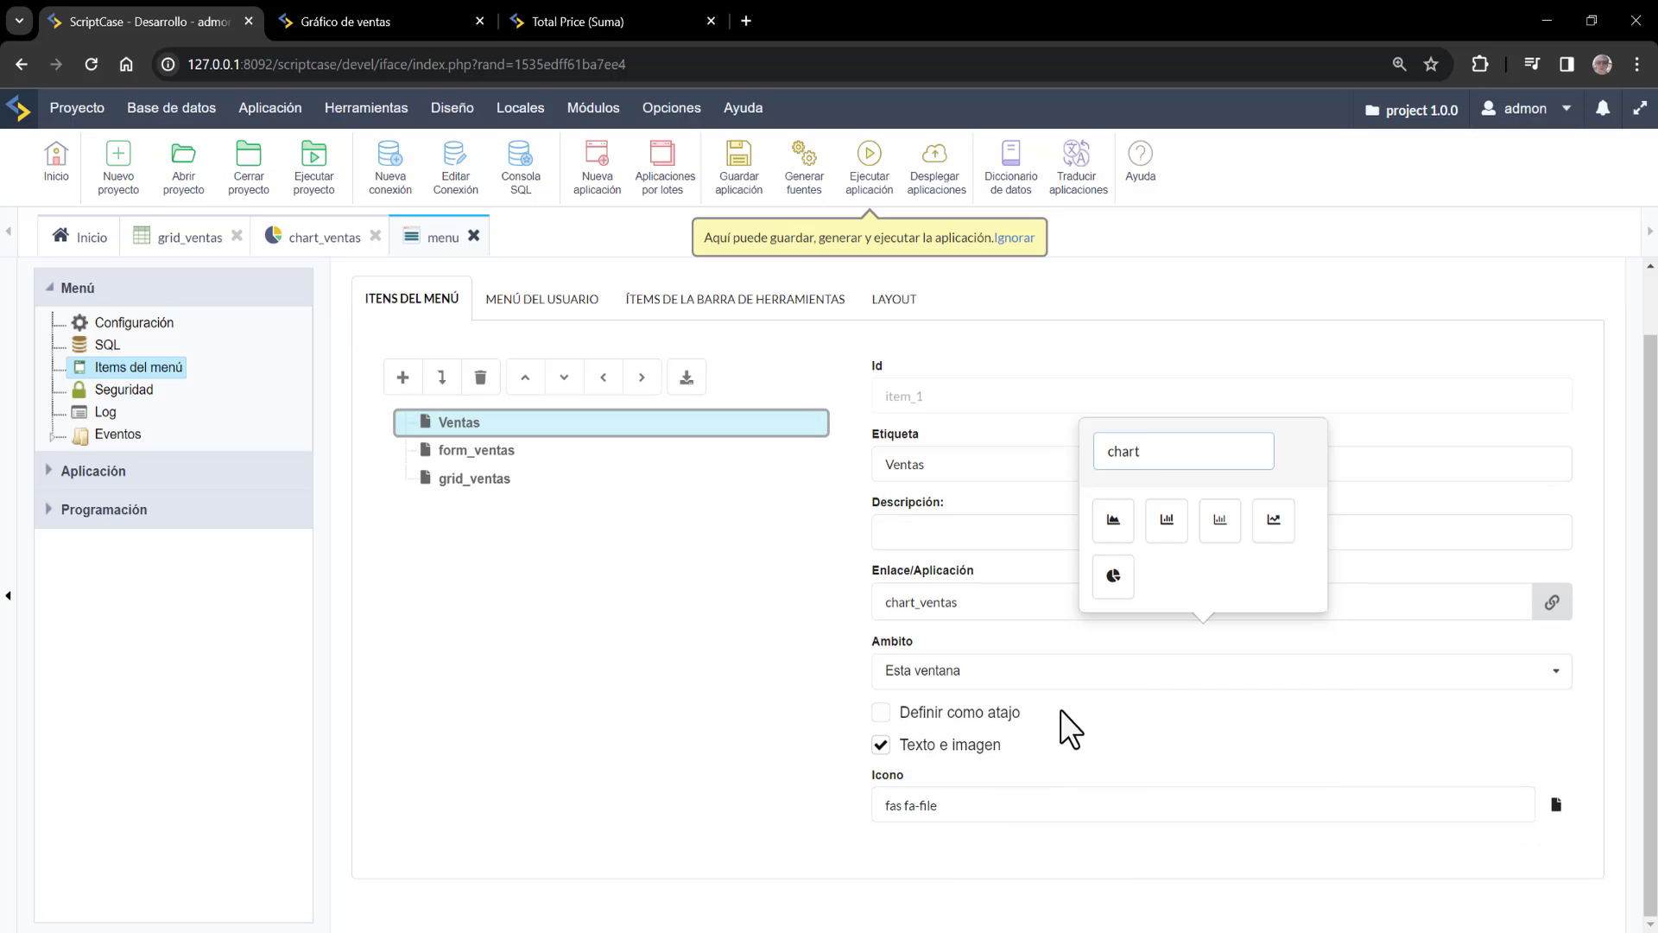
{"action": "left_click", "coordinate": [478, 452]}
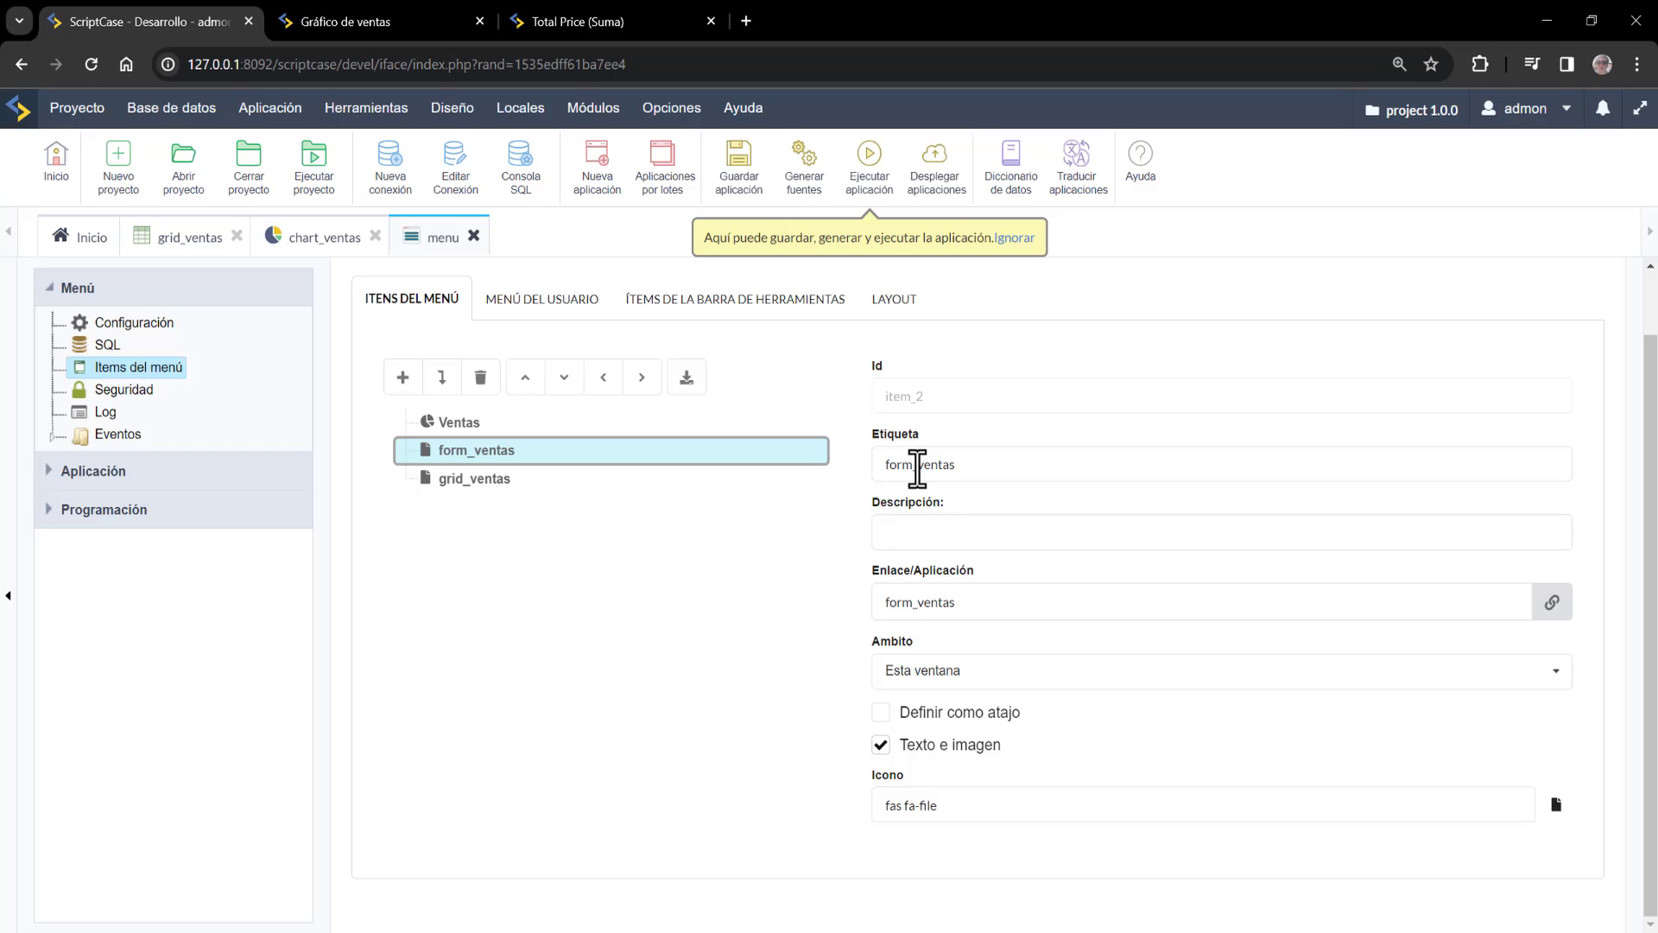
Label the form_ventas item 'Información ventas' with a database icon
{"action": "left_click_drag", "start_coordinate": [917, 467], "coordinate": [783, 463]}
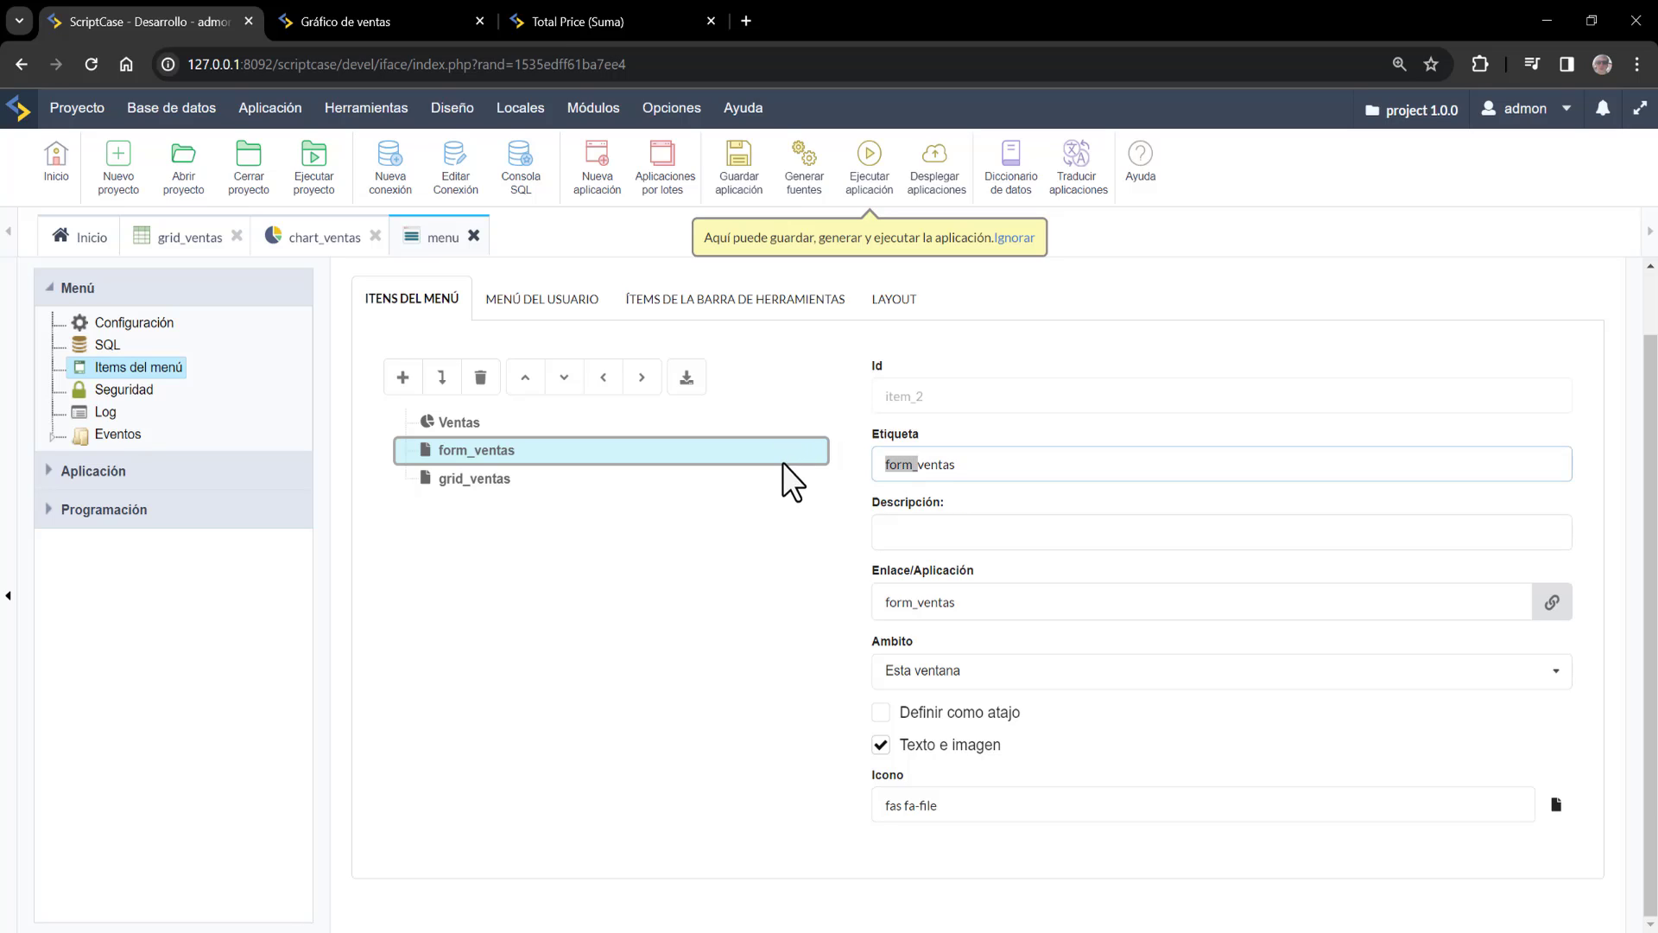
{"action": "type", "text": "Informa"}
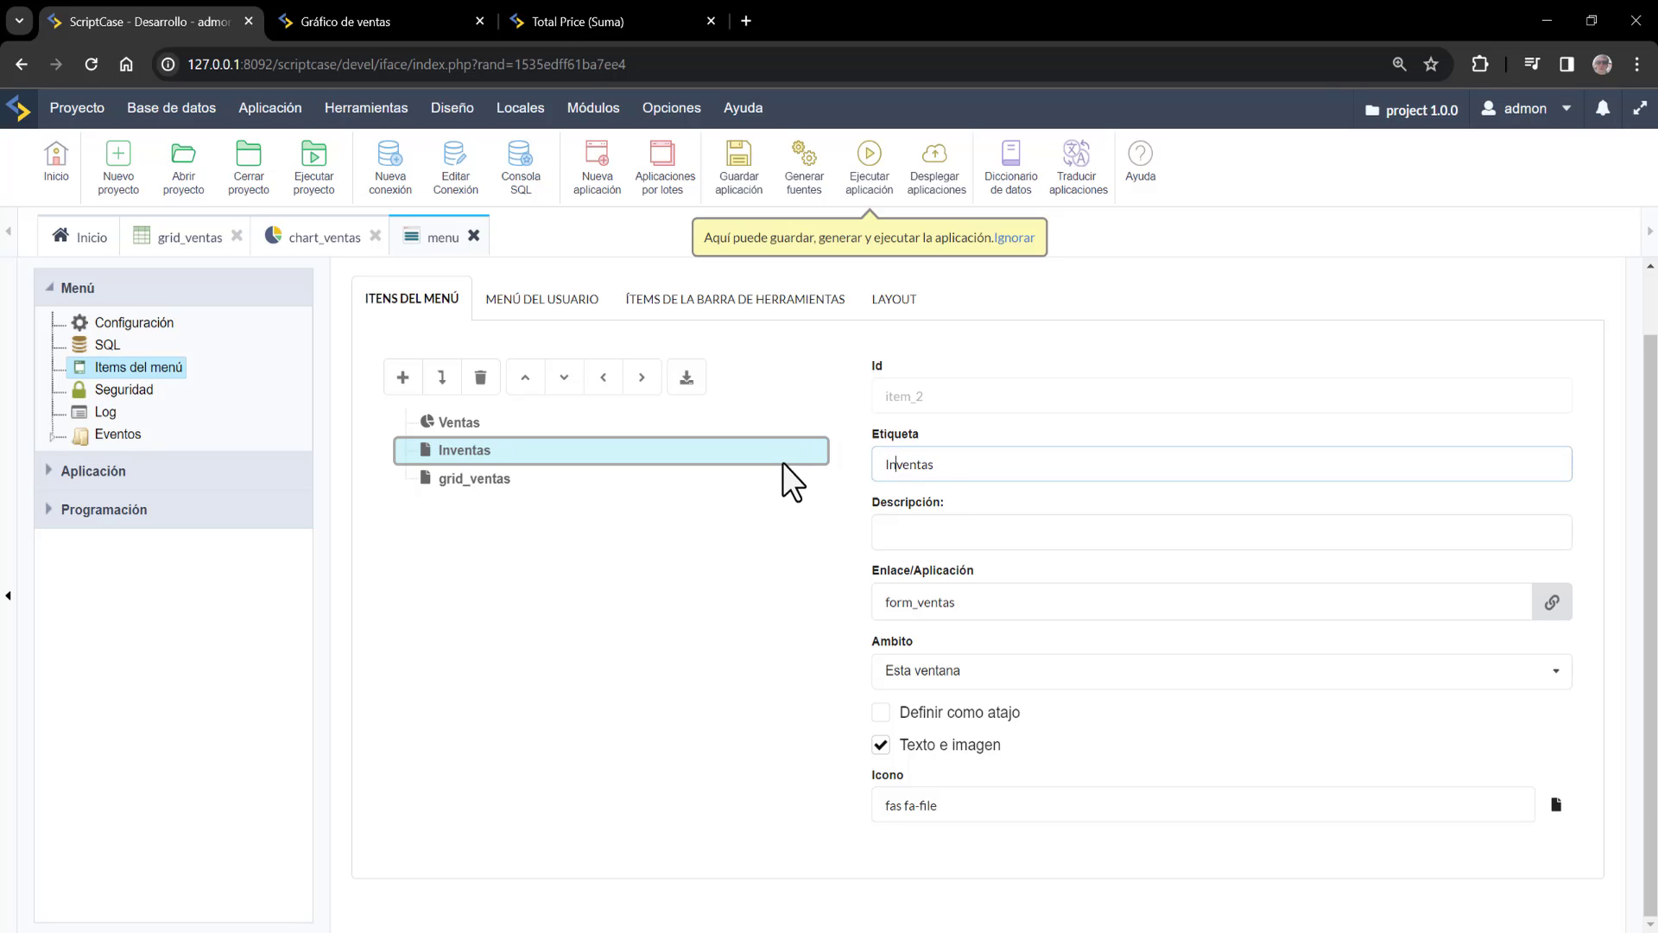
{"action": "type", "text": "ción"}
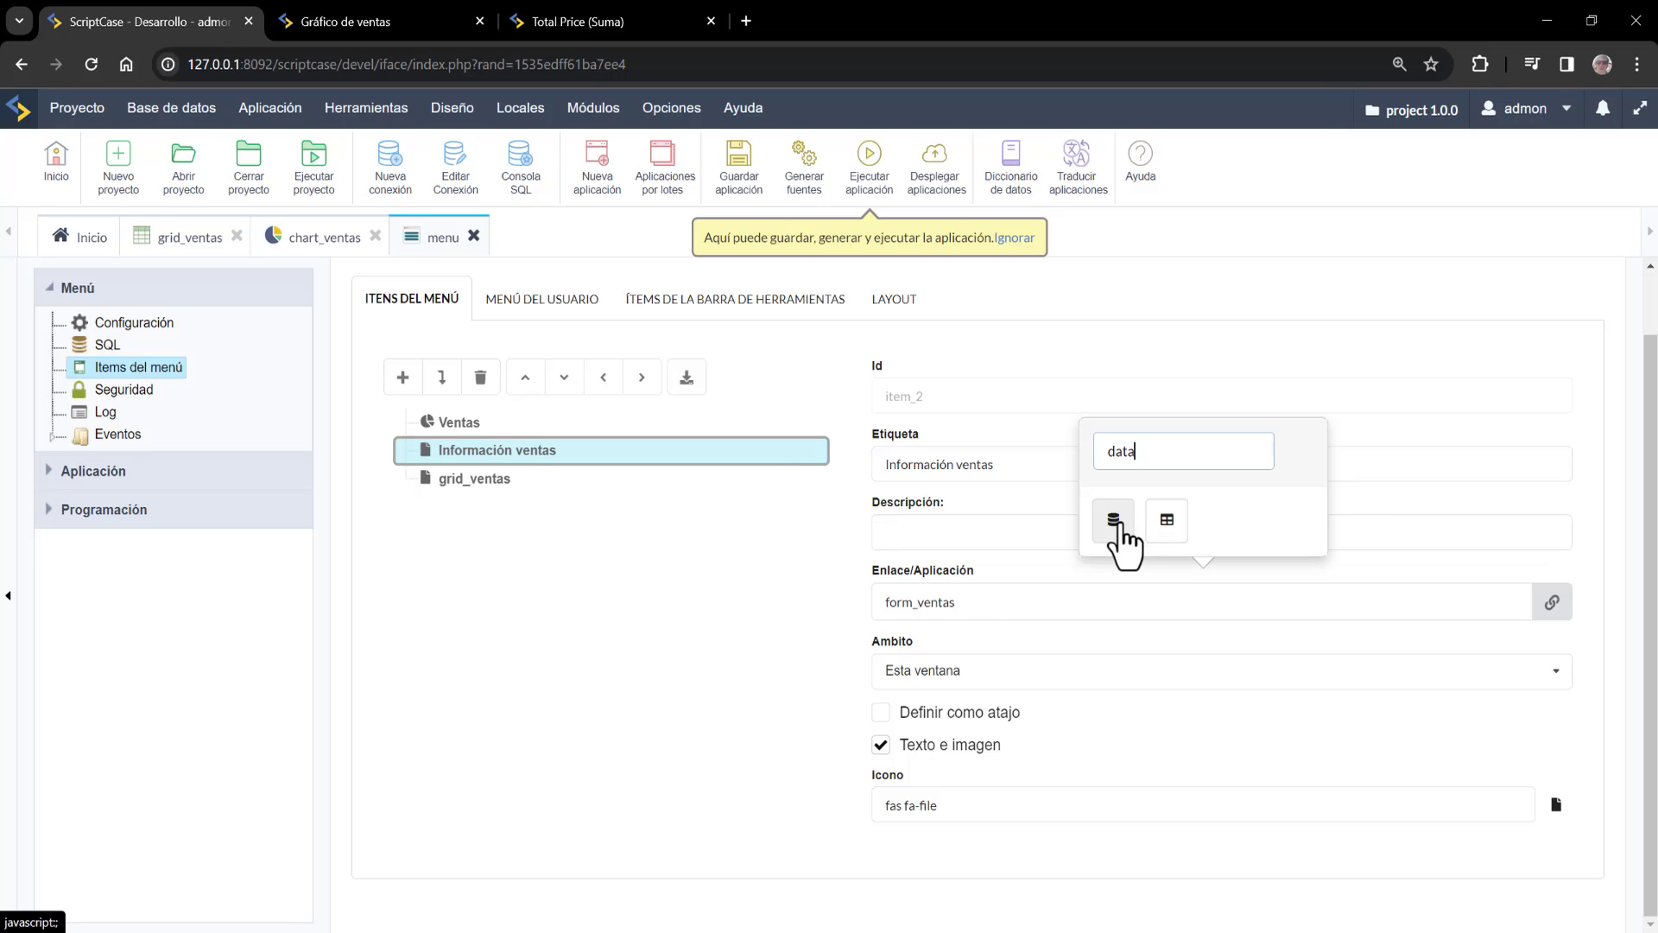
{"action": "left_click", "coordinate": [1113, 520]}
Label the grid_ventas item 'ventas' with a table icon
{"action": "left_click", "coordinate": [504, 477]}
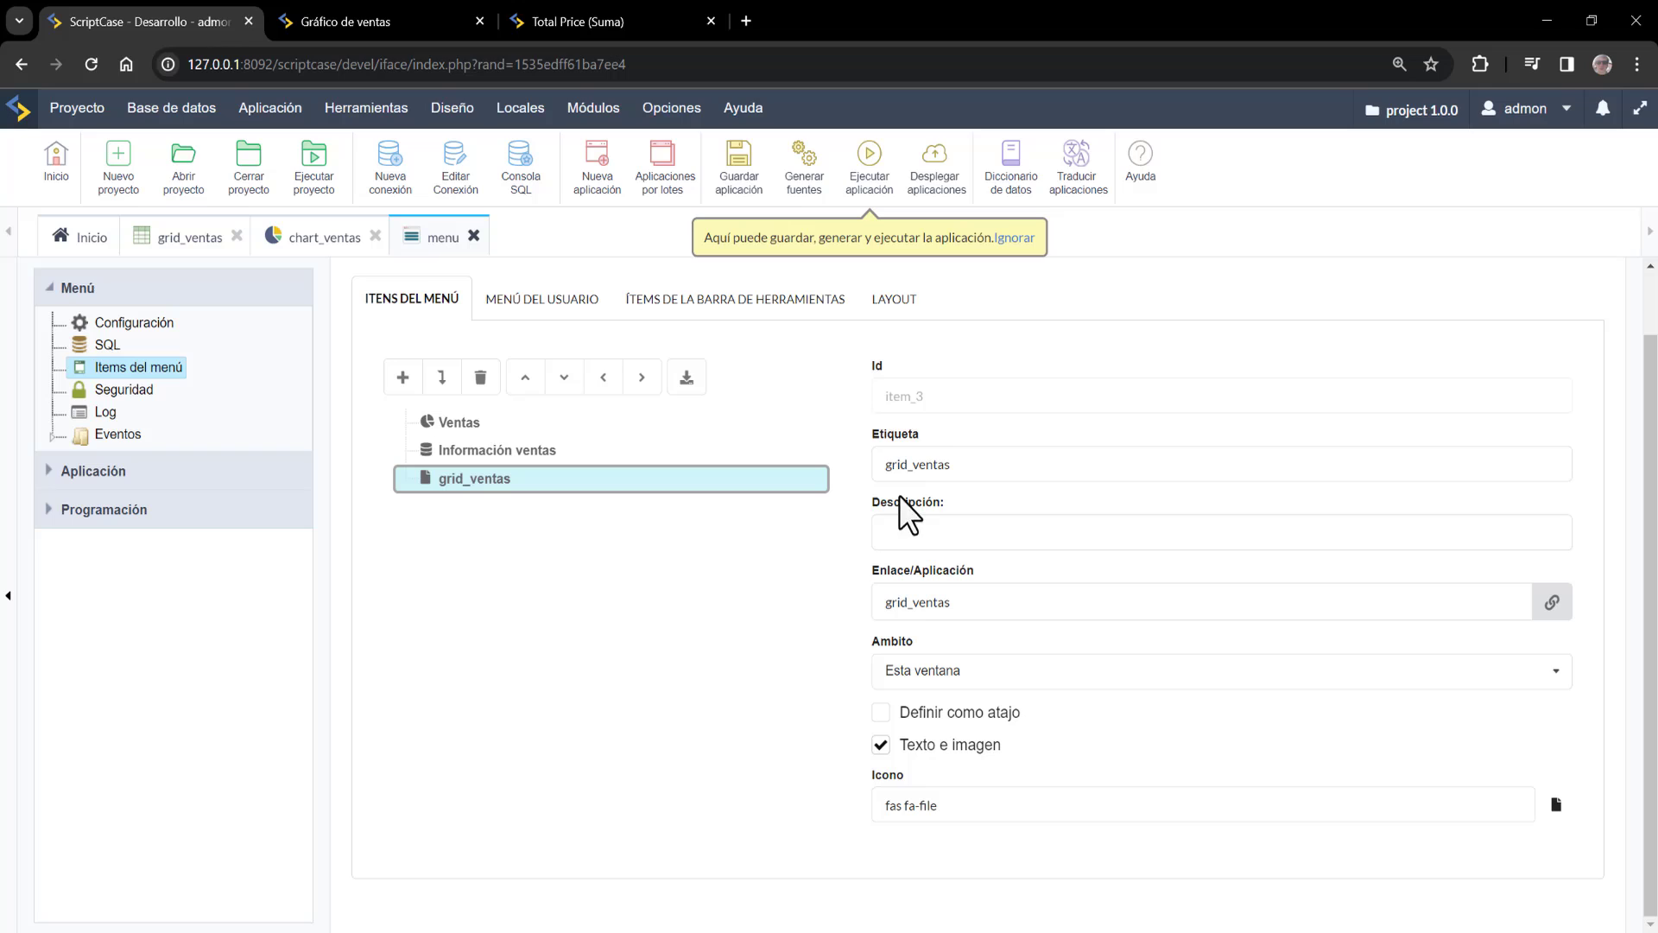
{"action": "double_click", "coordinate": [968, 463]}
{"action": "type", "text": "ventas"}
{"action": "left_click", "coordinate": [941, 800]}
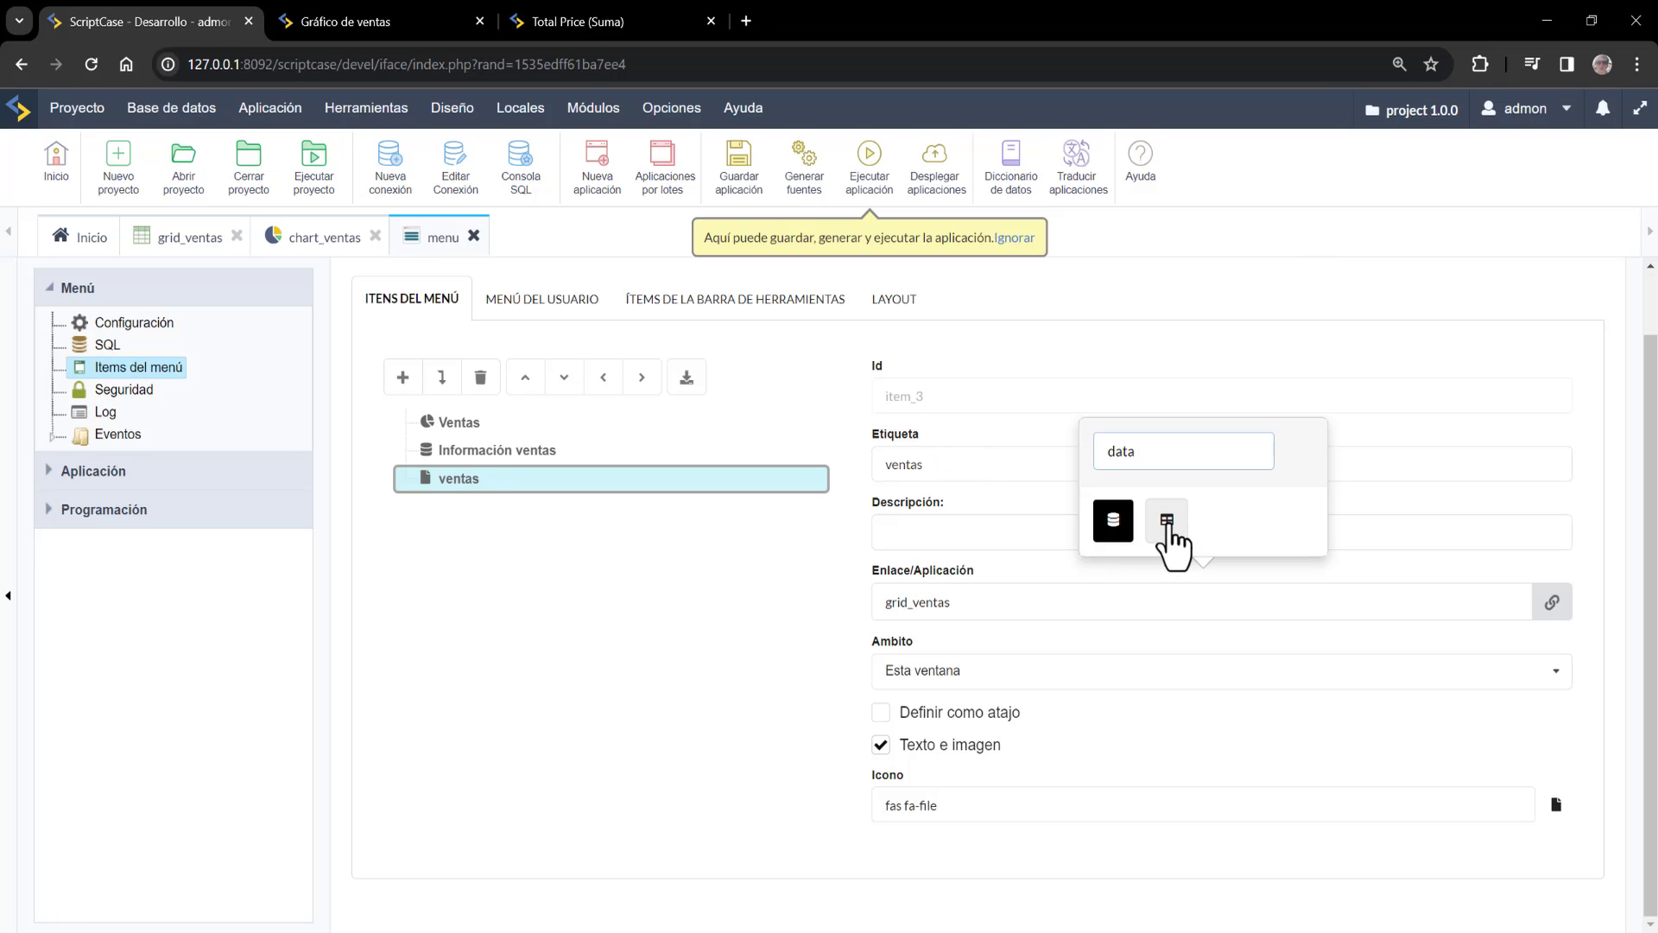
{"action": "left_click", "coordinate": [1167, 521]}
{"action": "left_click", "coordinate": [1232, 852]}
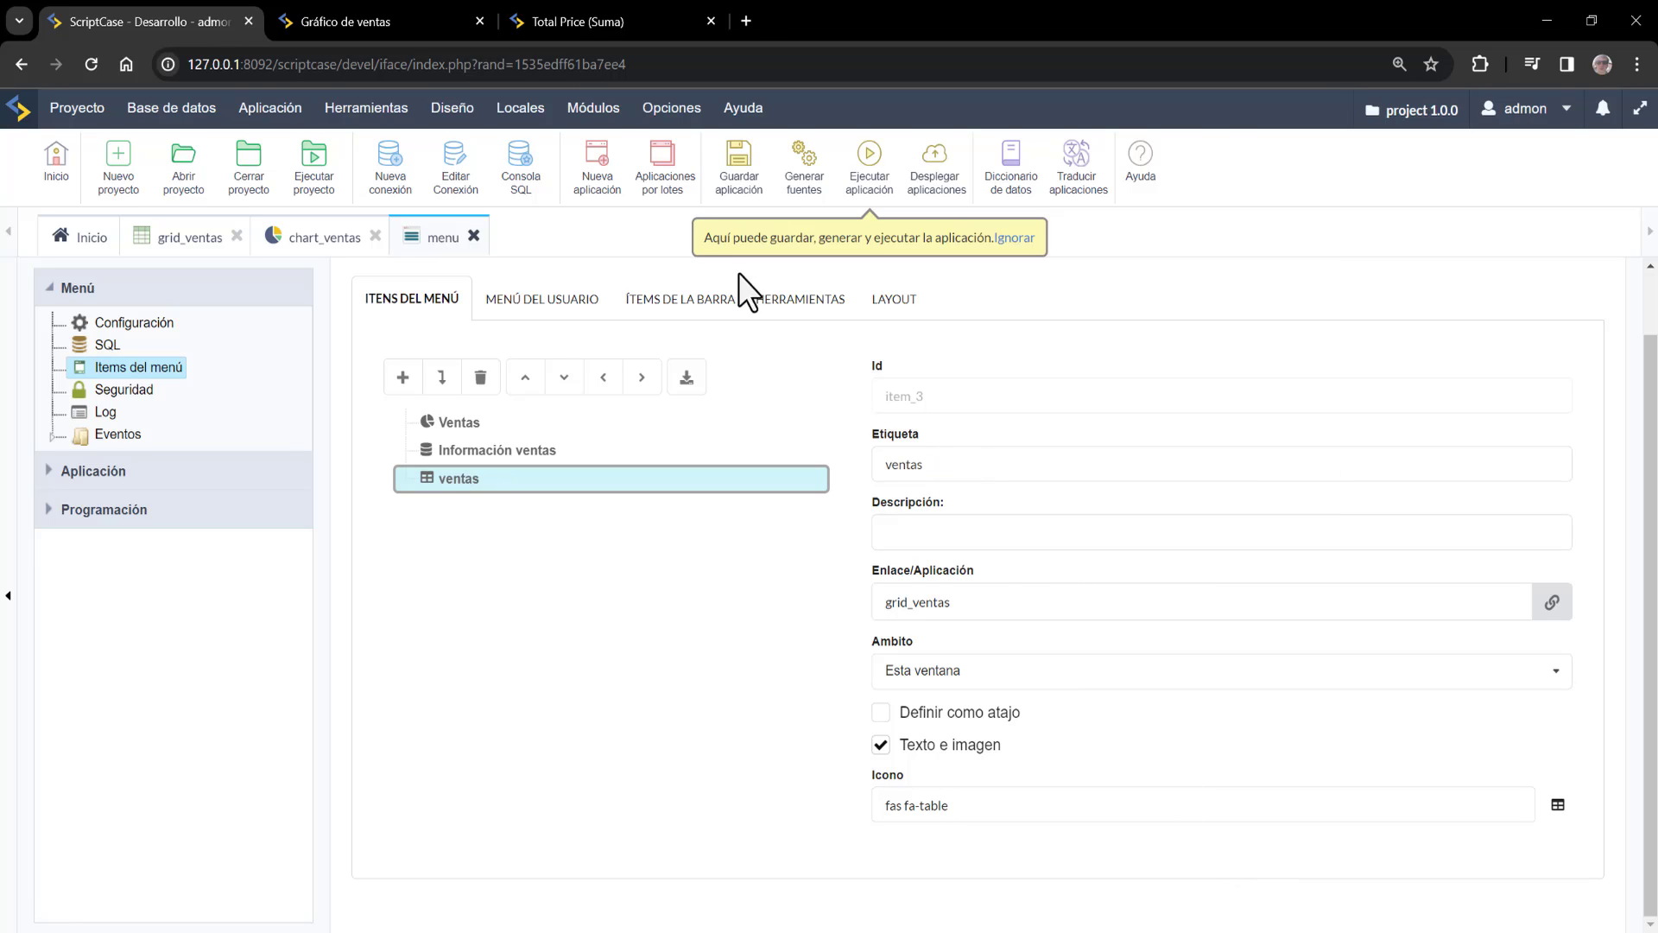
In the user menu tab, enter user name 'Usuario Test' and description 'Usuario de bienvenida'
{"action": "left_click", "coordinate": [528, 304]}
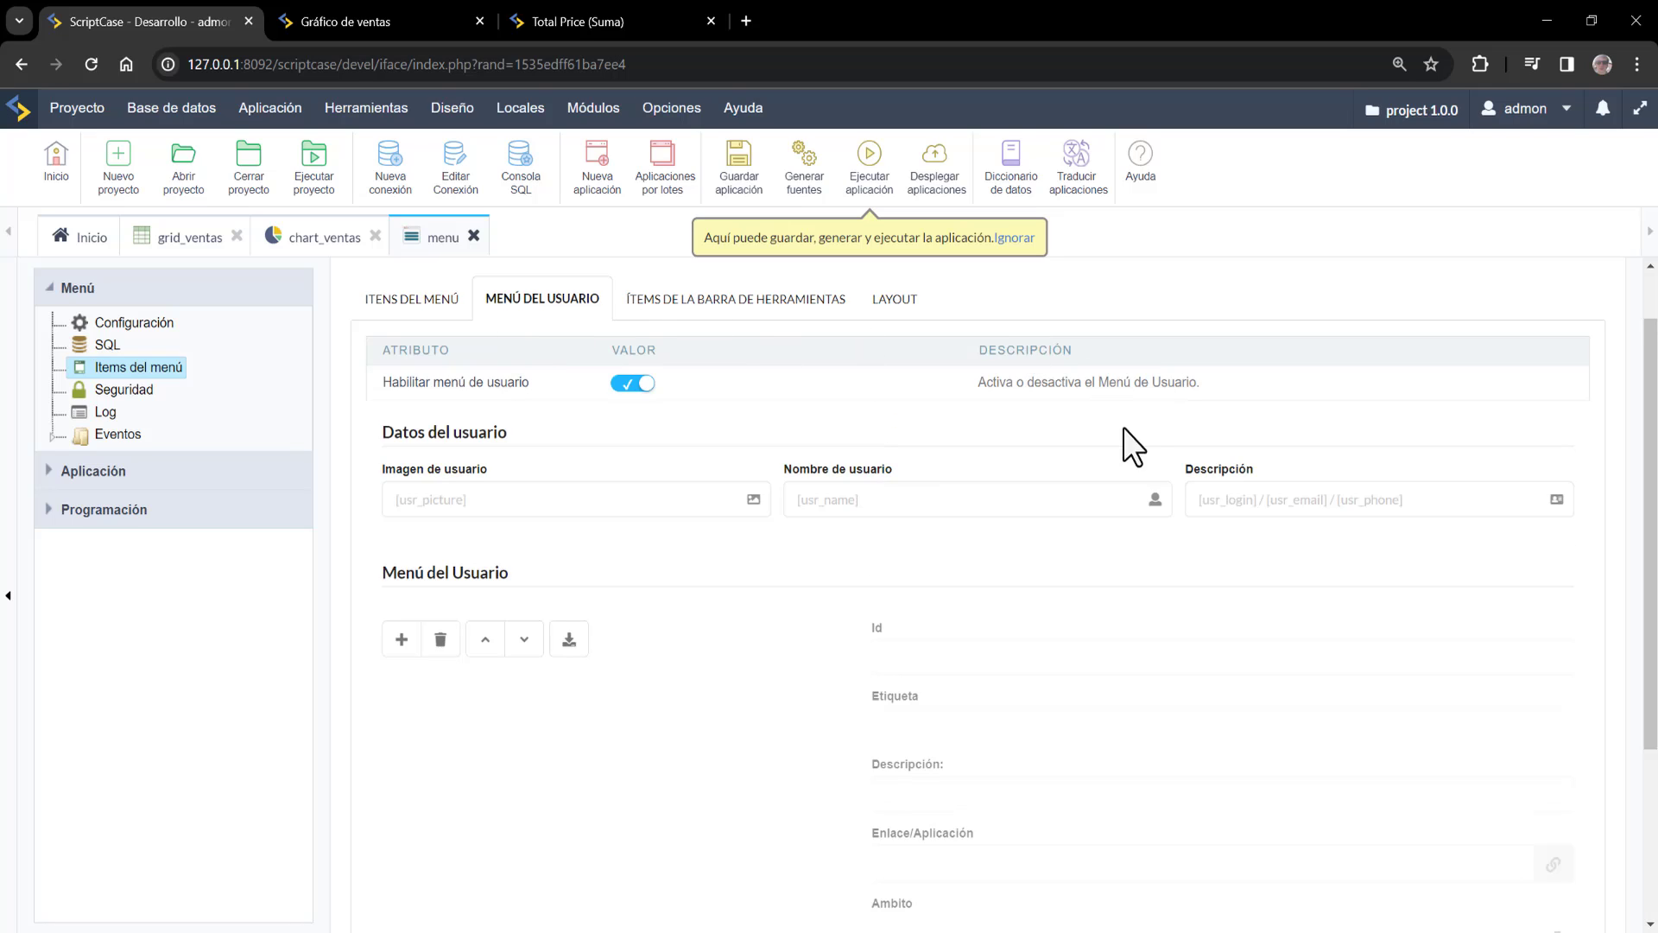
{"action": "left_click", "coordinate": [954, 507]}
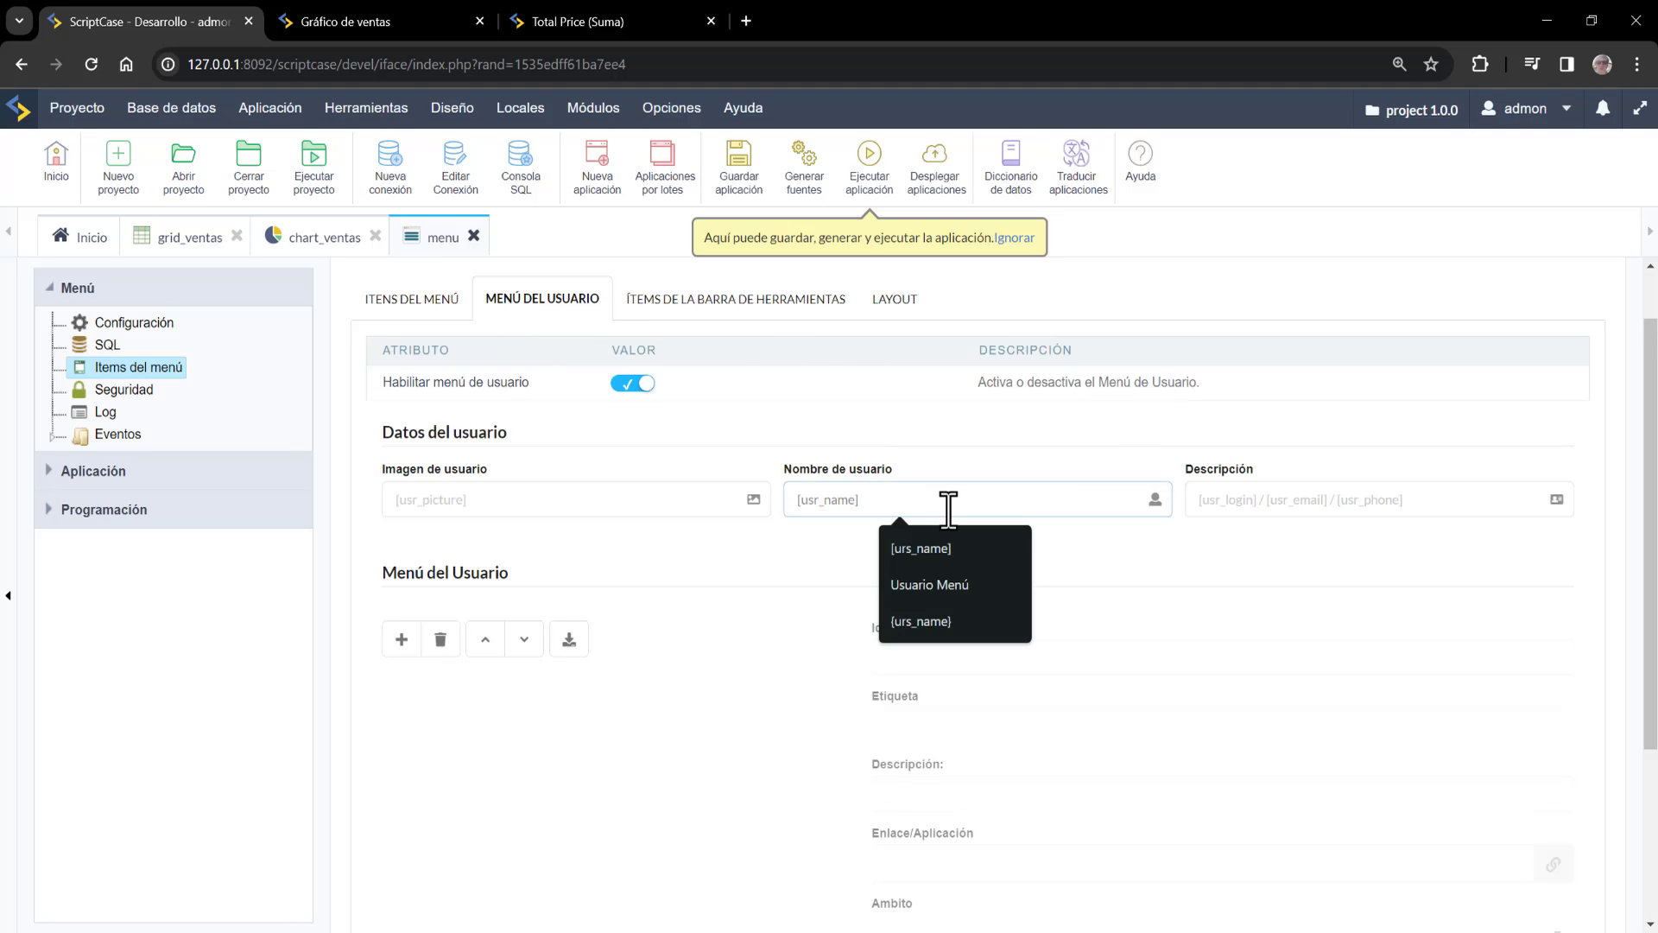
{"action": "type", "text": "Usuario Test"}
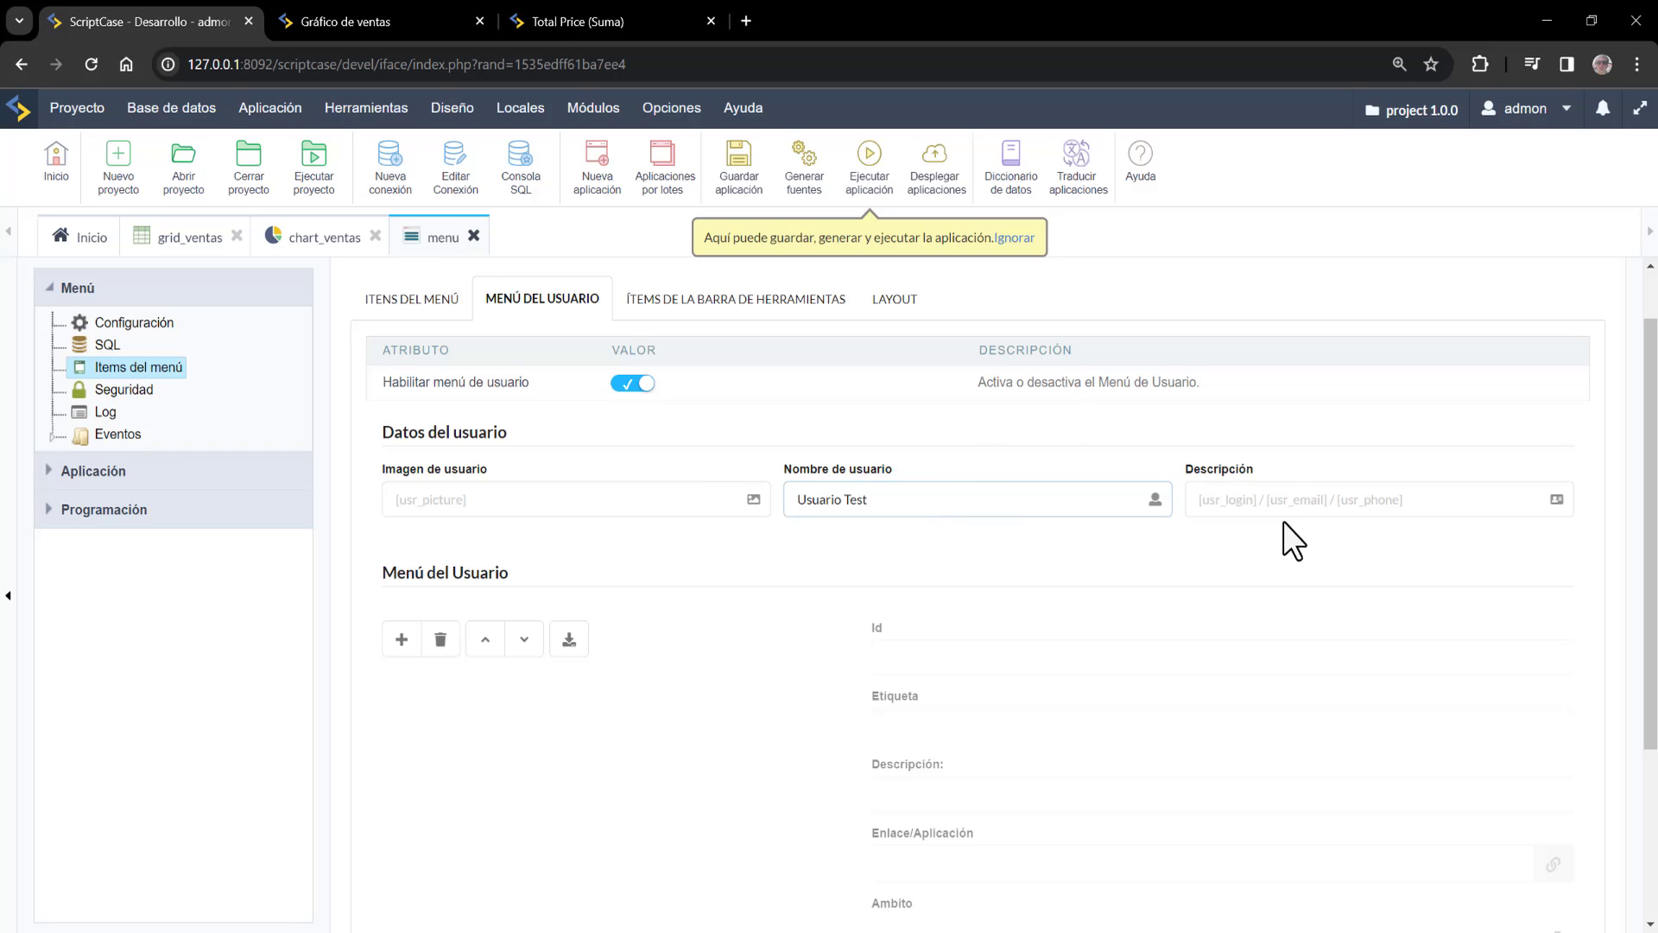
{"action": "left_click", "coordinate": [1300, 497]}
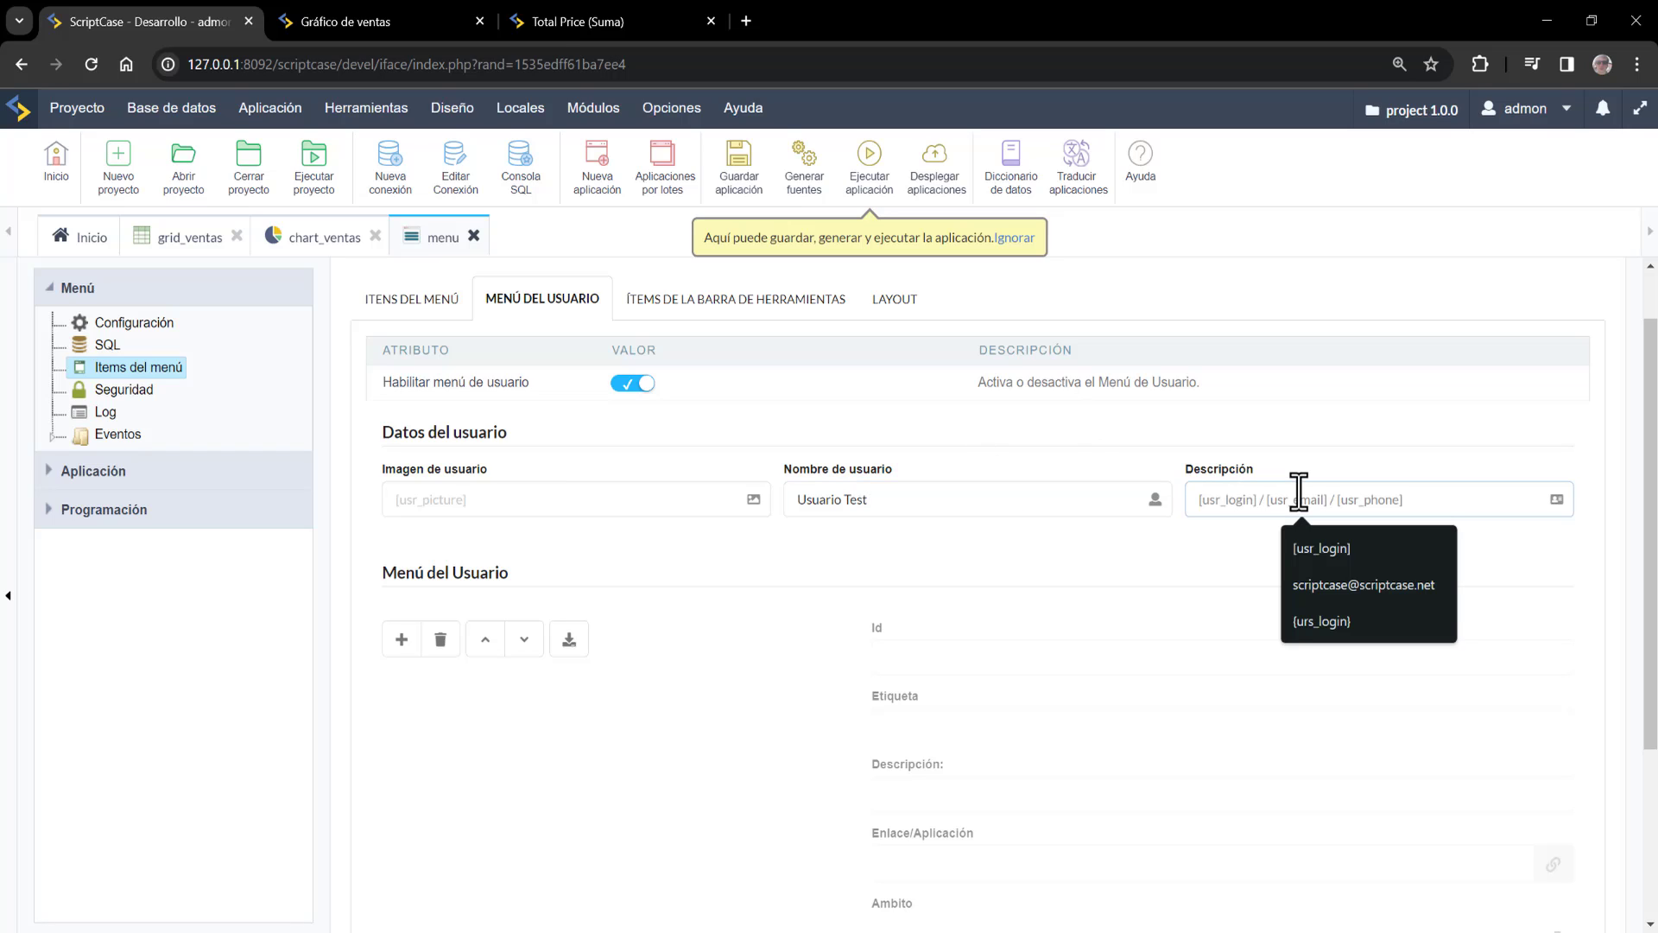
{"action": "type", "text": "Usuario de bienvenida"}
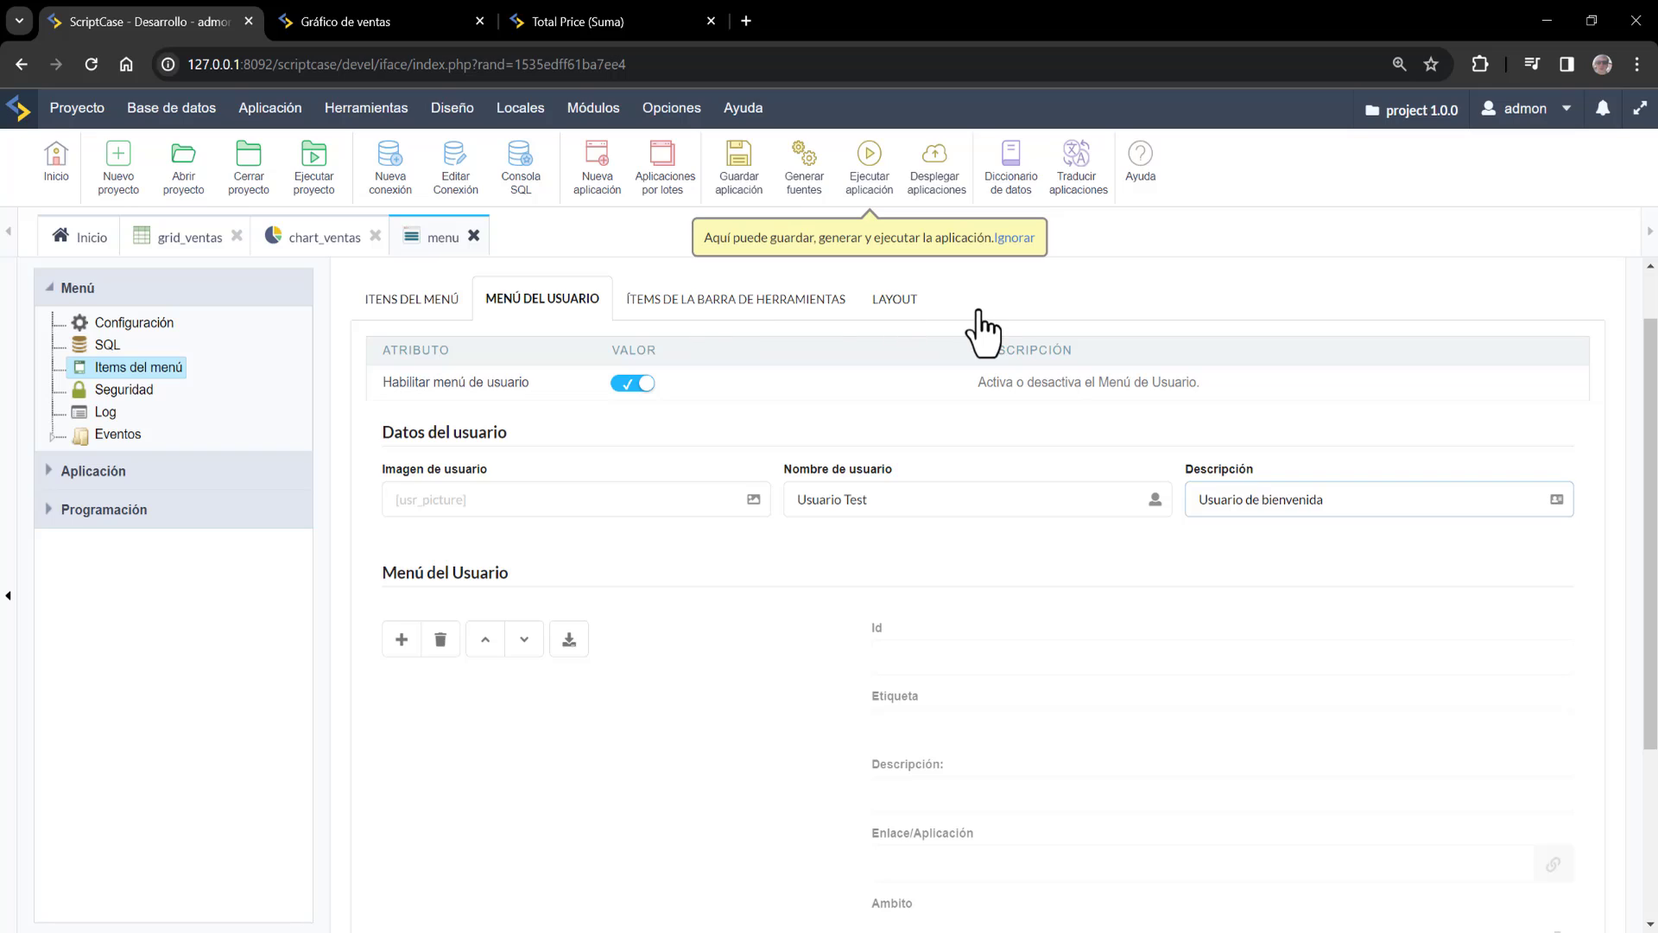
Review the Búsqueda, Idiomas and Temas toolbar item properties
{"action": "left_click", "coordinate": [823, 304]}
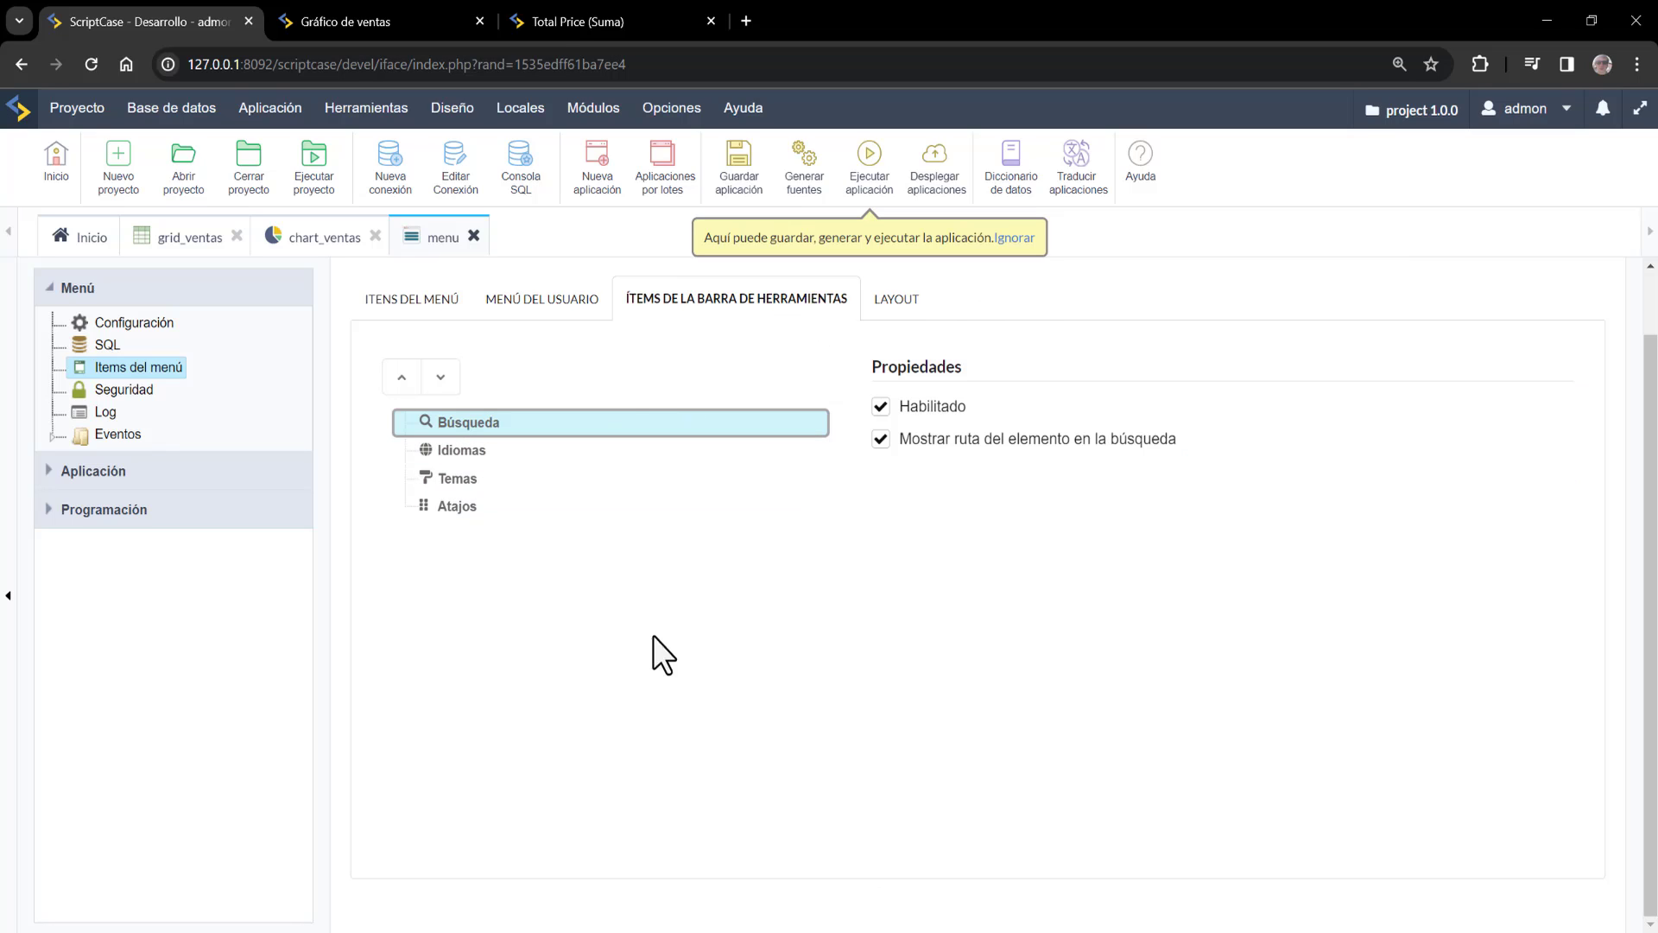
{"action": "left_click", "coordinate": [481, 453]}
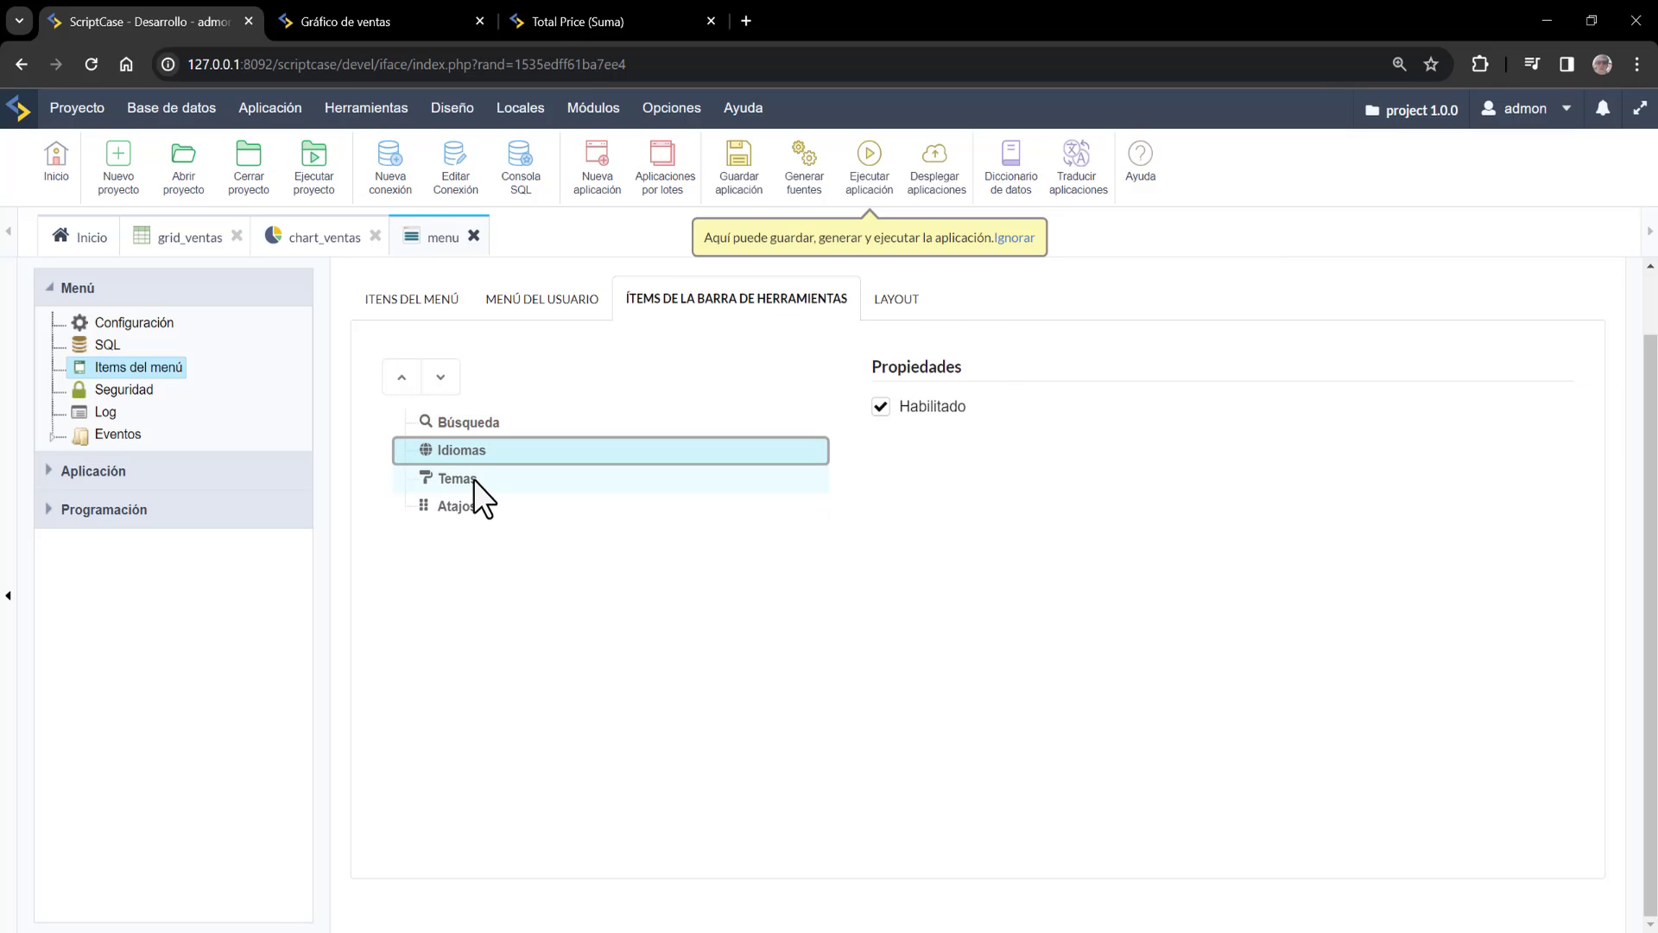
{"action": "left_click", "coordinate": [474, 481]}
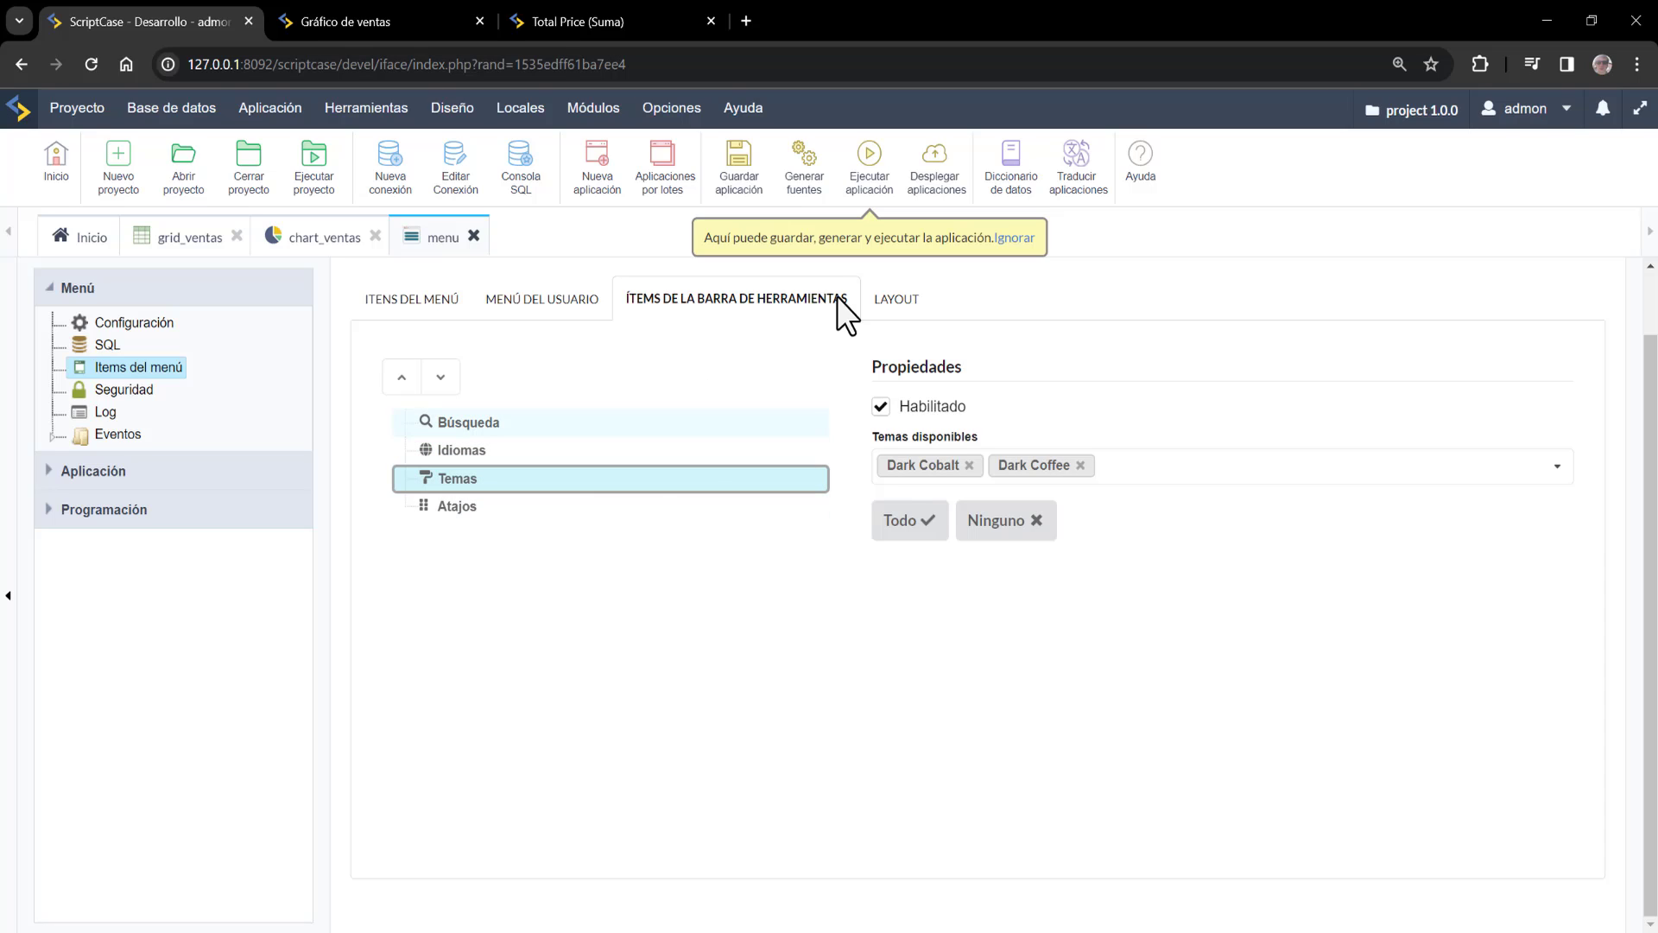
{"action": "key", "text": "Down"}
{"action": "key", "text": "Up"}
{"action": "key", "text": "Up"}
{"action": "key", "text": "Up"}
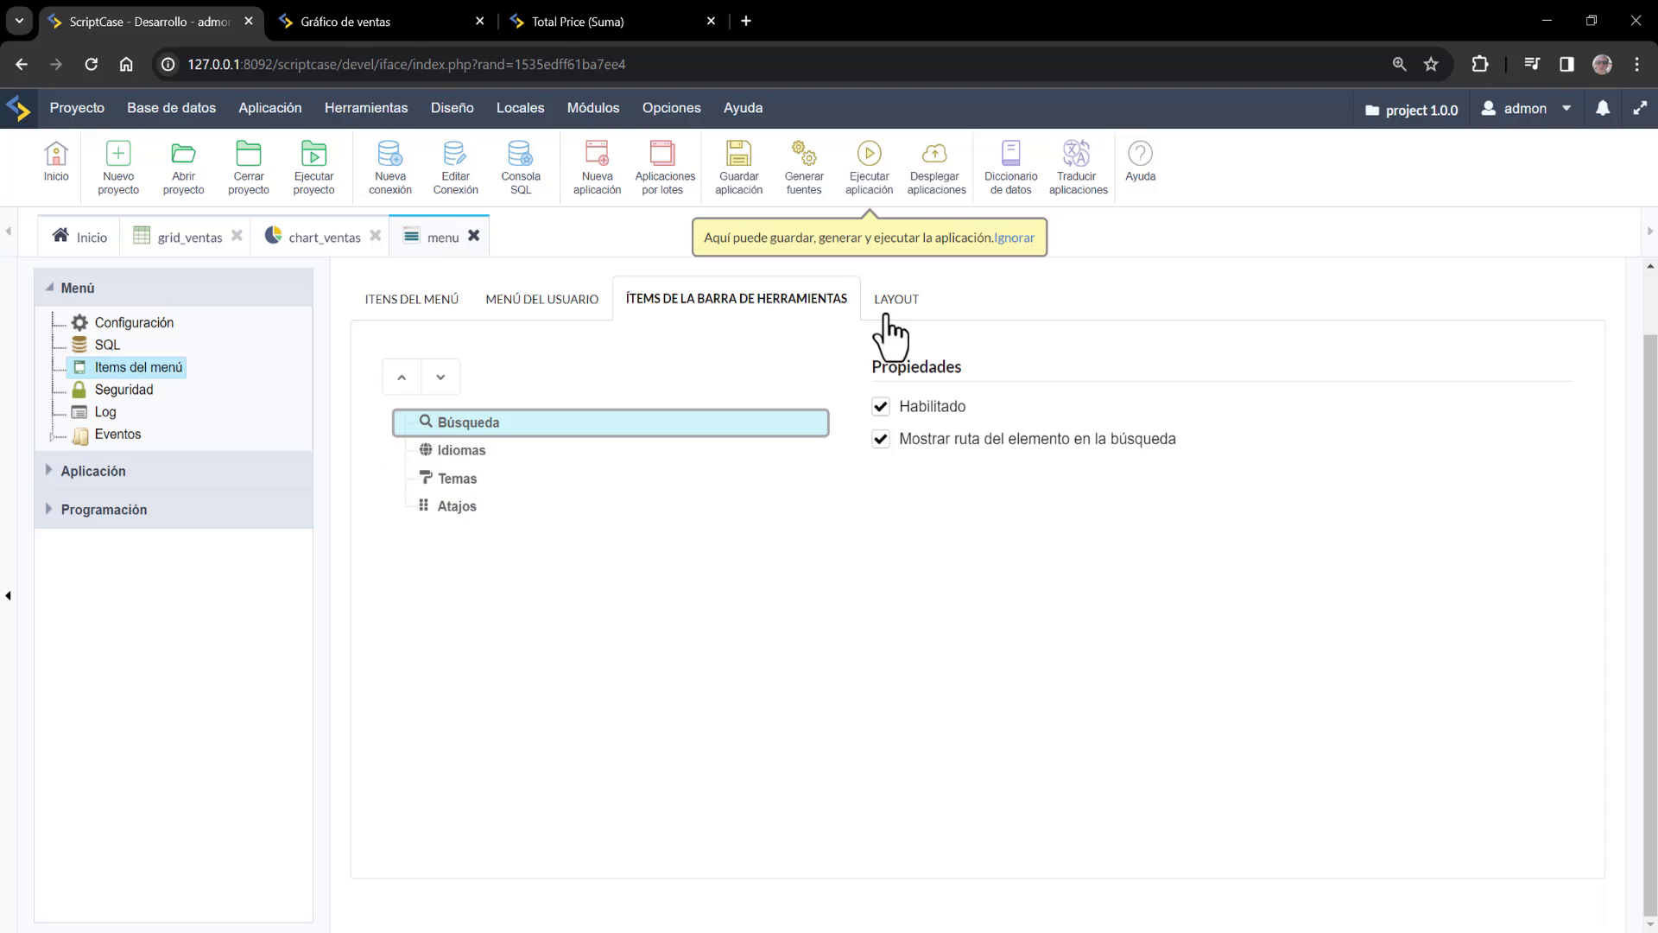
Set the menu's Logotipo to the scriptcase logo image in the Layout tab
{"action": "left_click", "coordinate": [898, 302]}
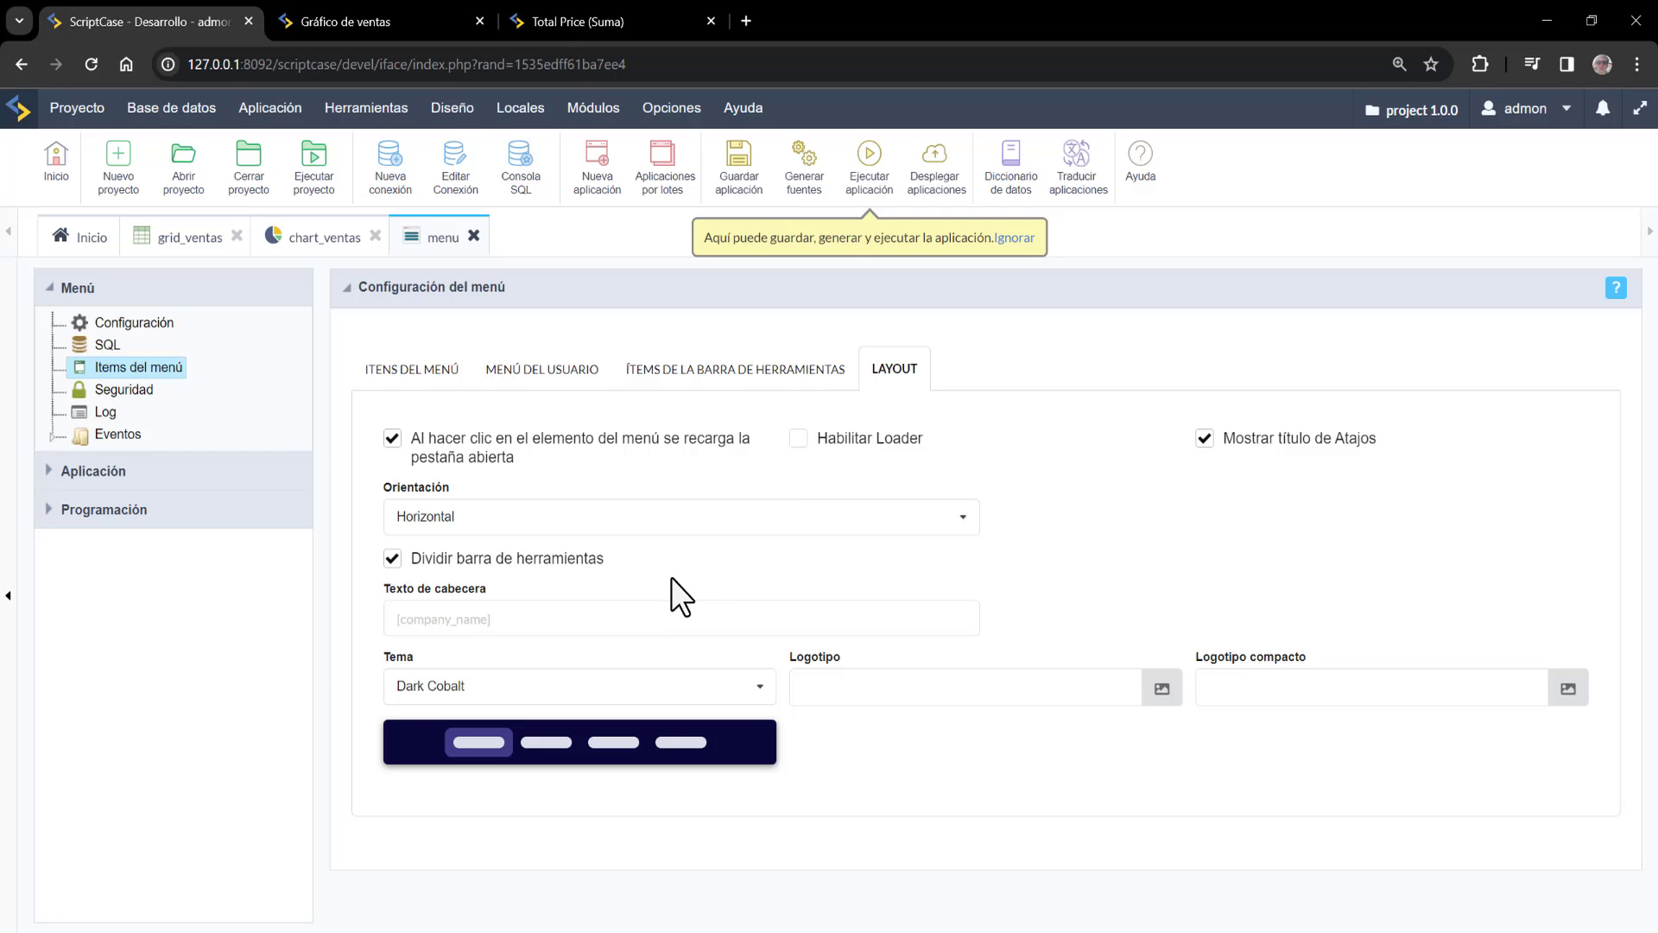
{"action": "left_click", "coordinate": [1162, 688]}
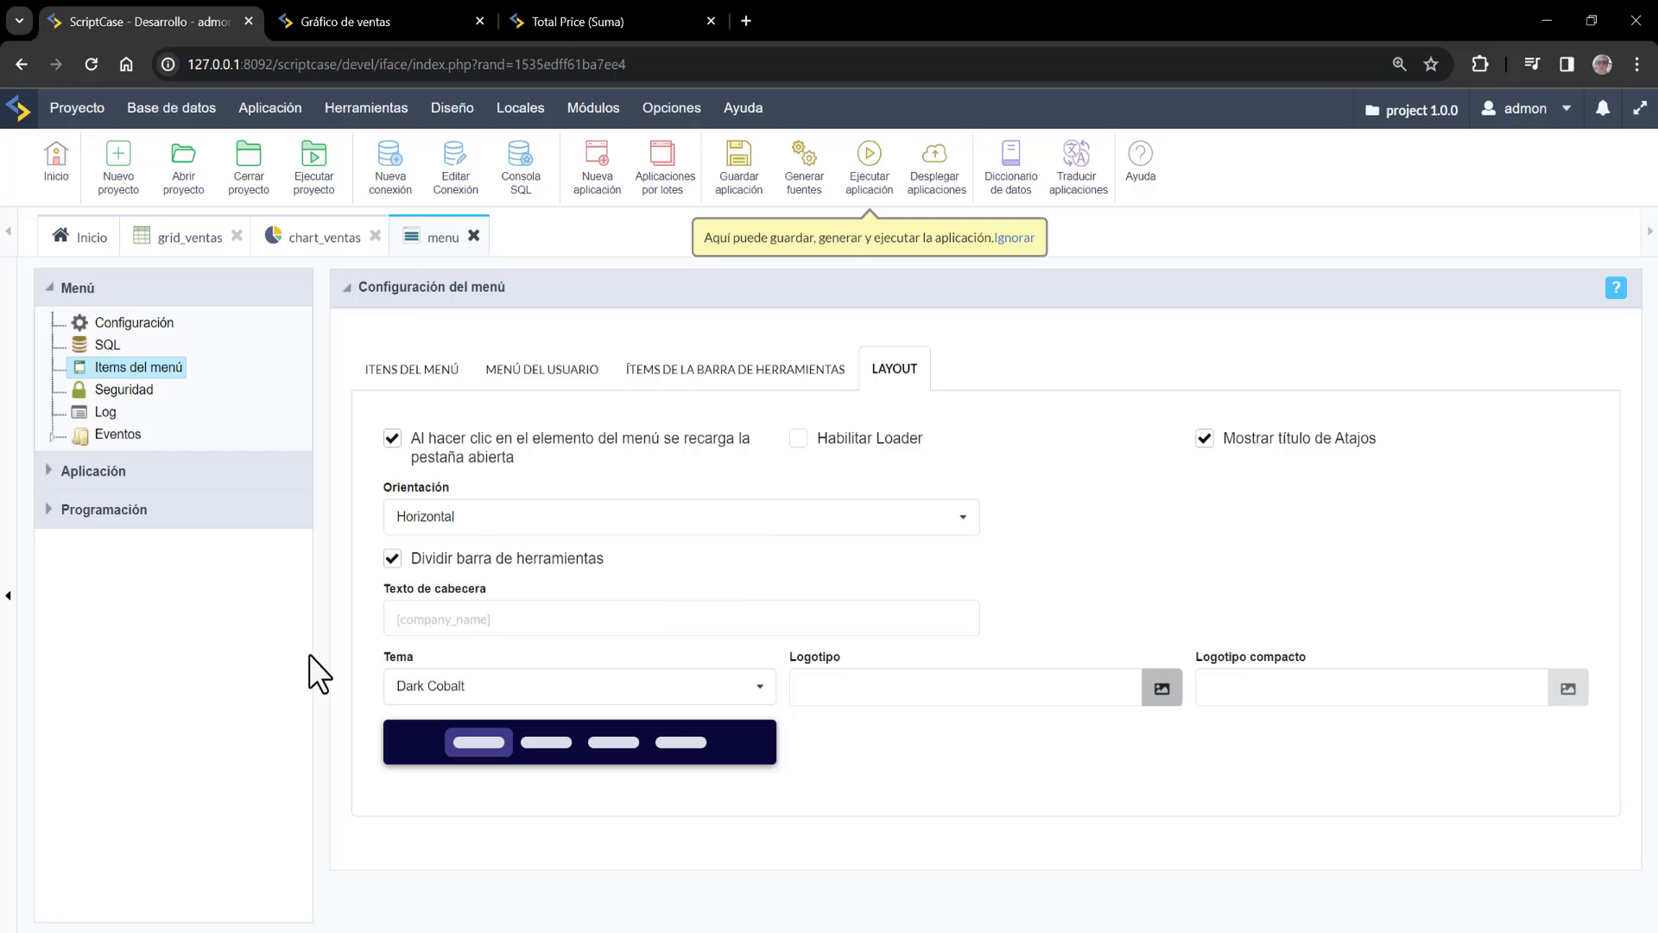
{"action": "left_click", "coordinate": [394, 392]}
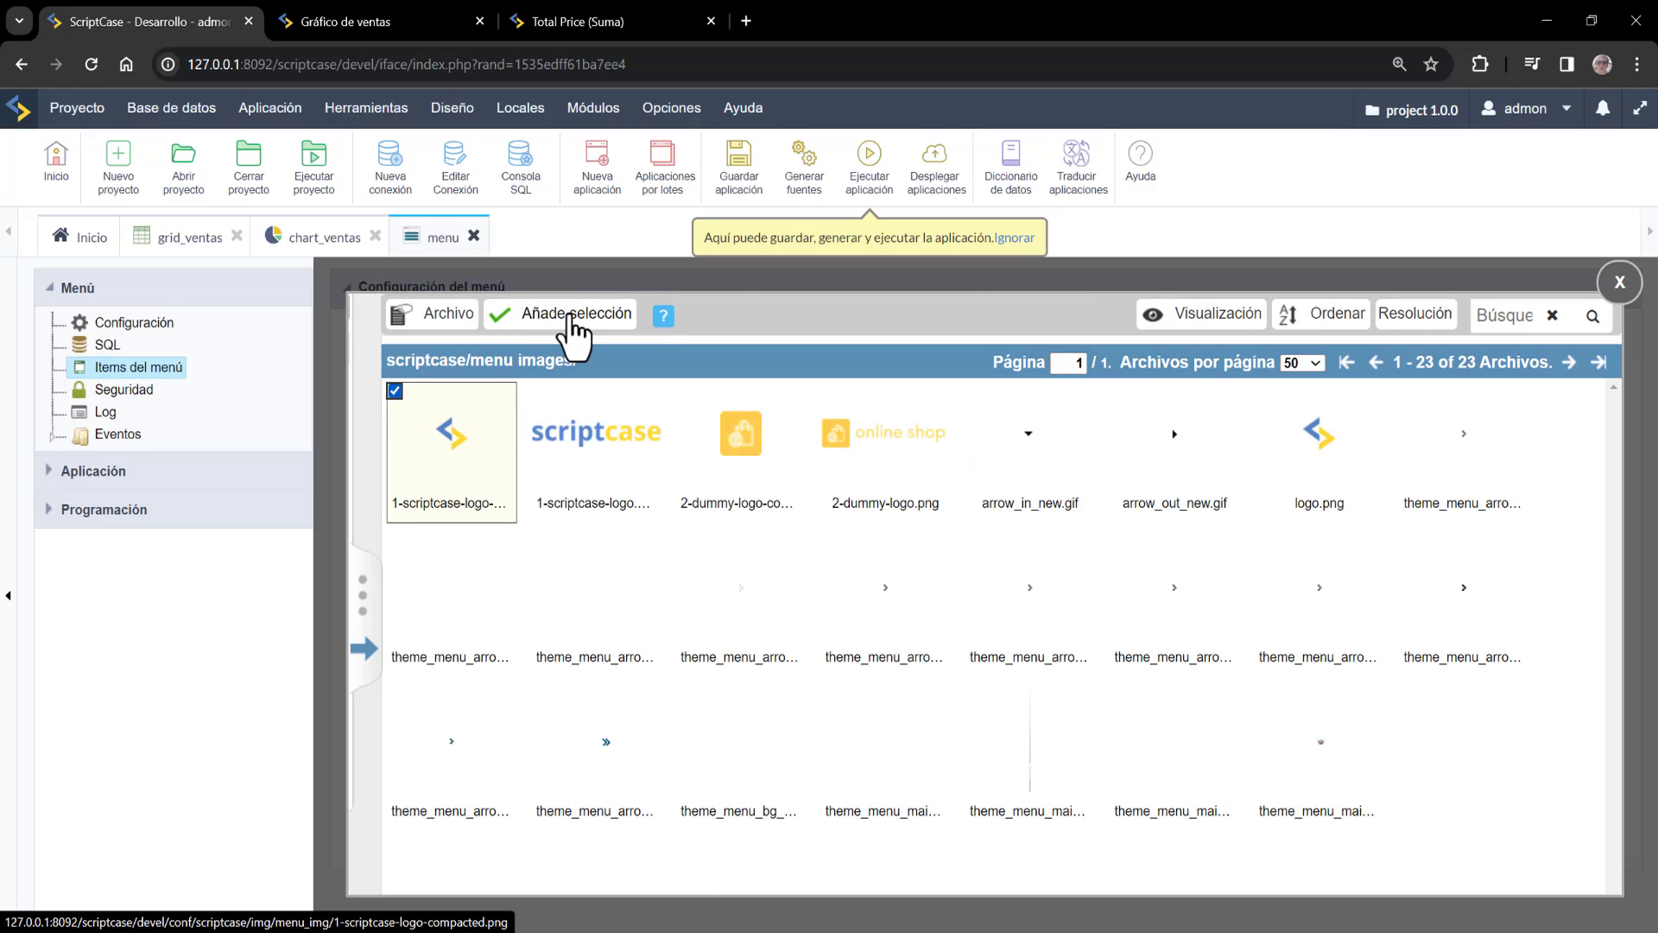
{"action": "left_click", "coordinate": [570, 318]}
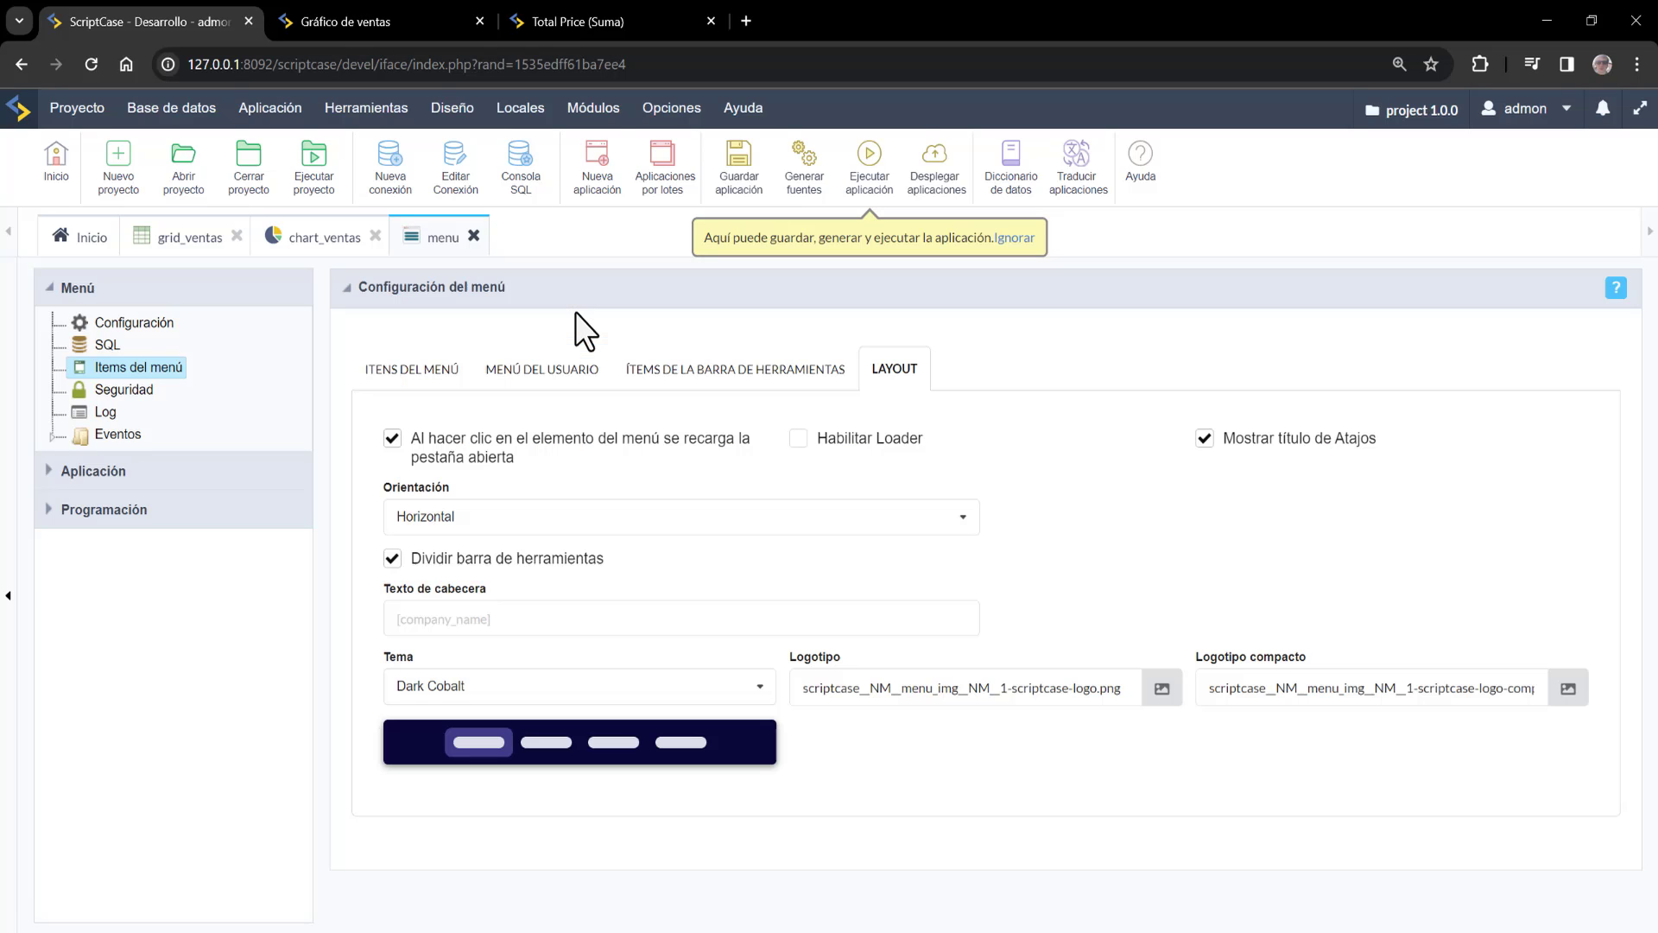
Set the menu orientation to Vertical
{"action": "left_click", "coordinate": [499, 521]}
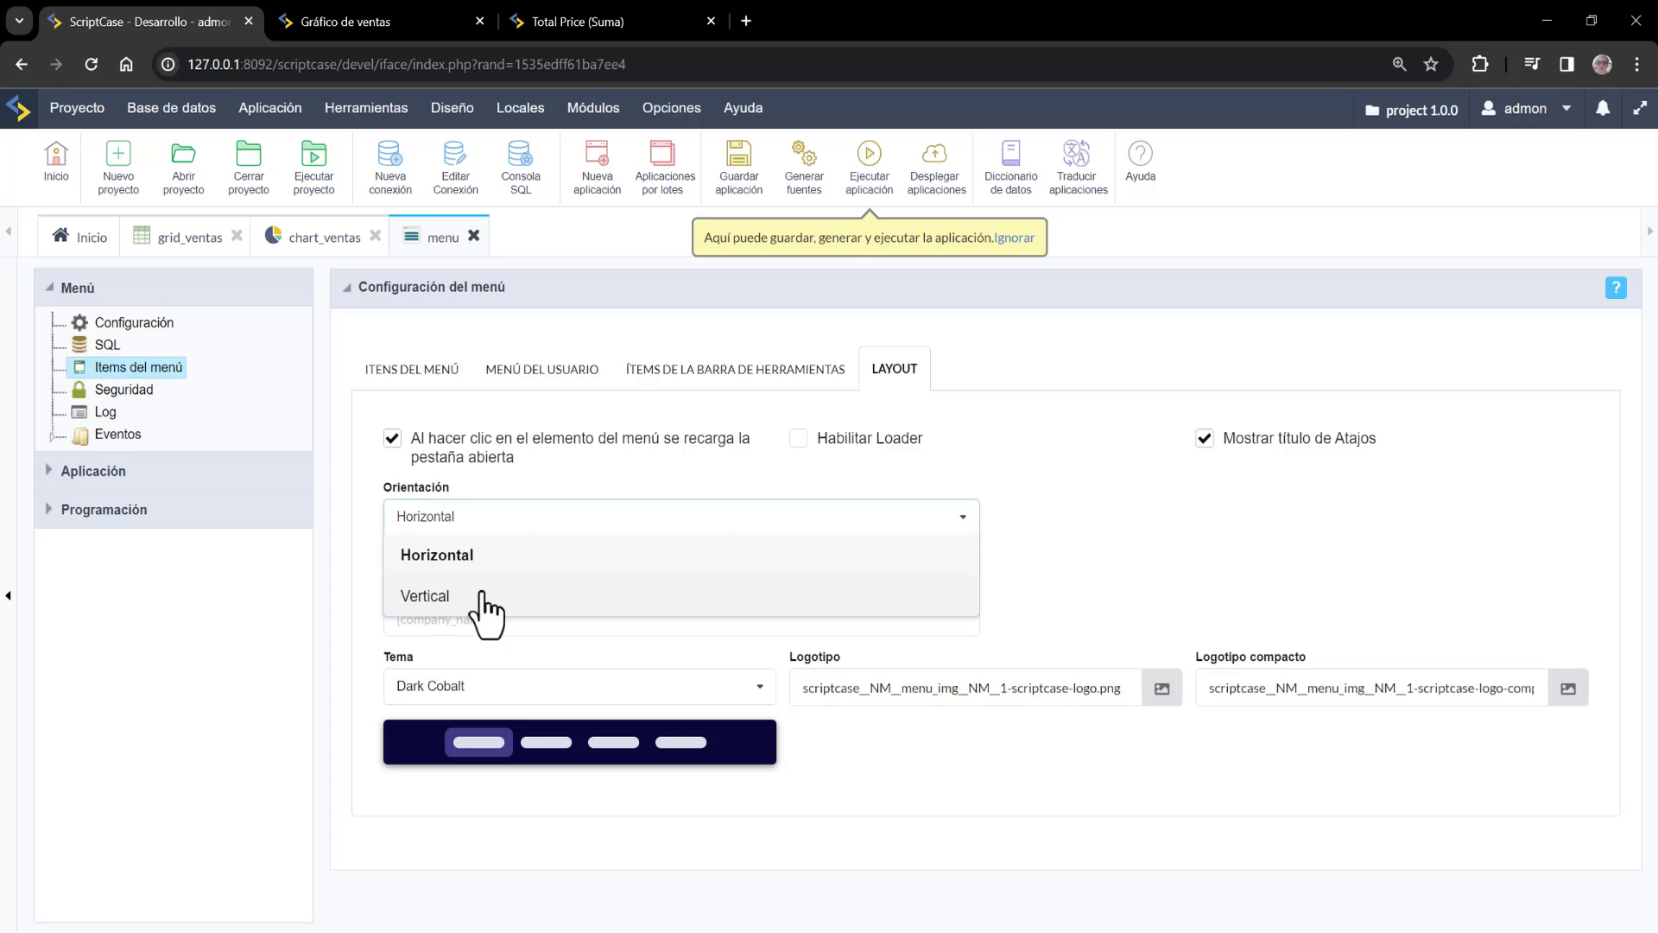
{"action": "left_click", "coordinate": [1009, 818]}
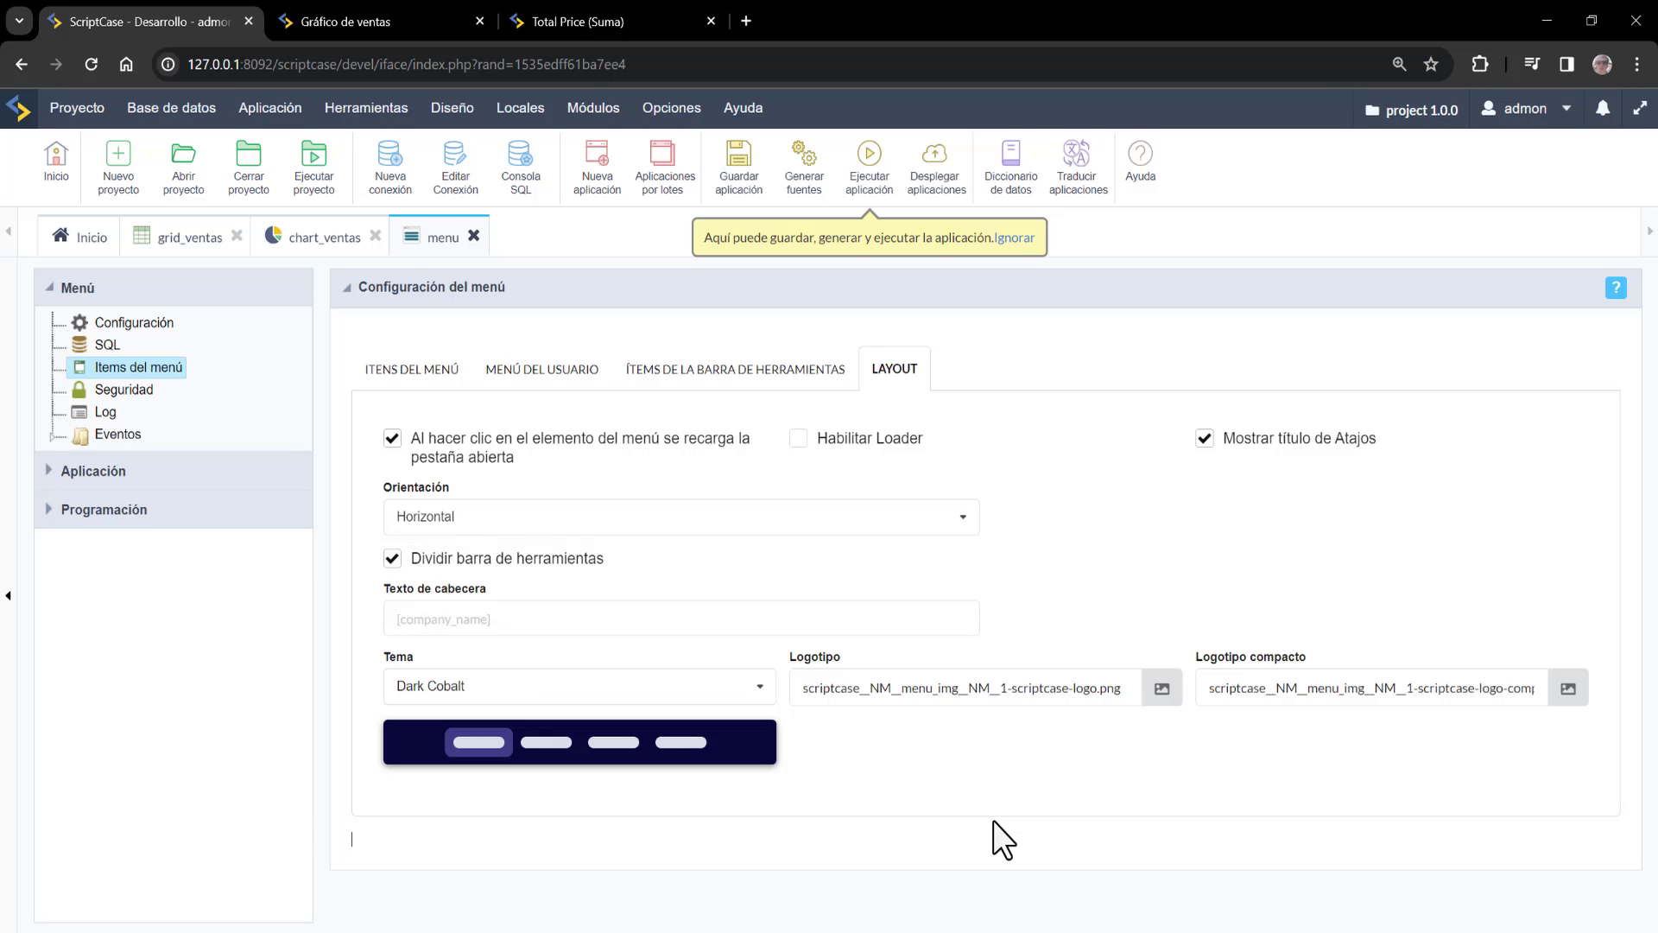
{"action": "left_click", "coordinate": [466, 518]}
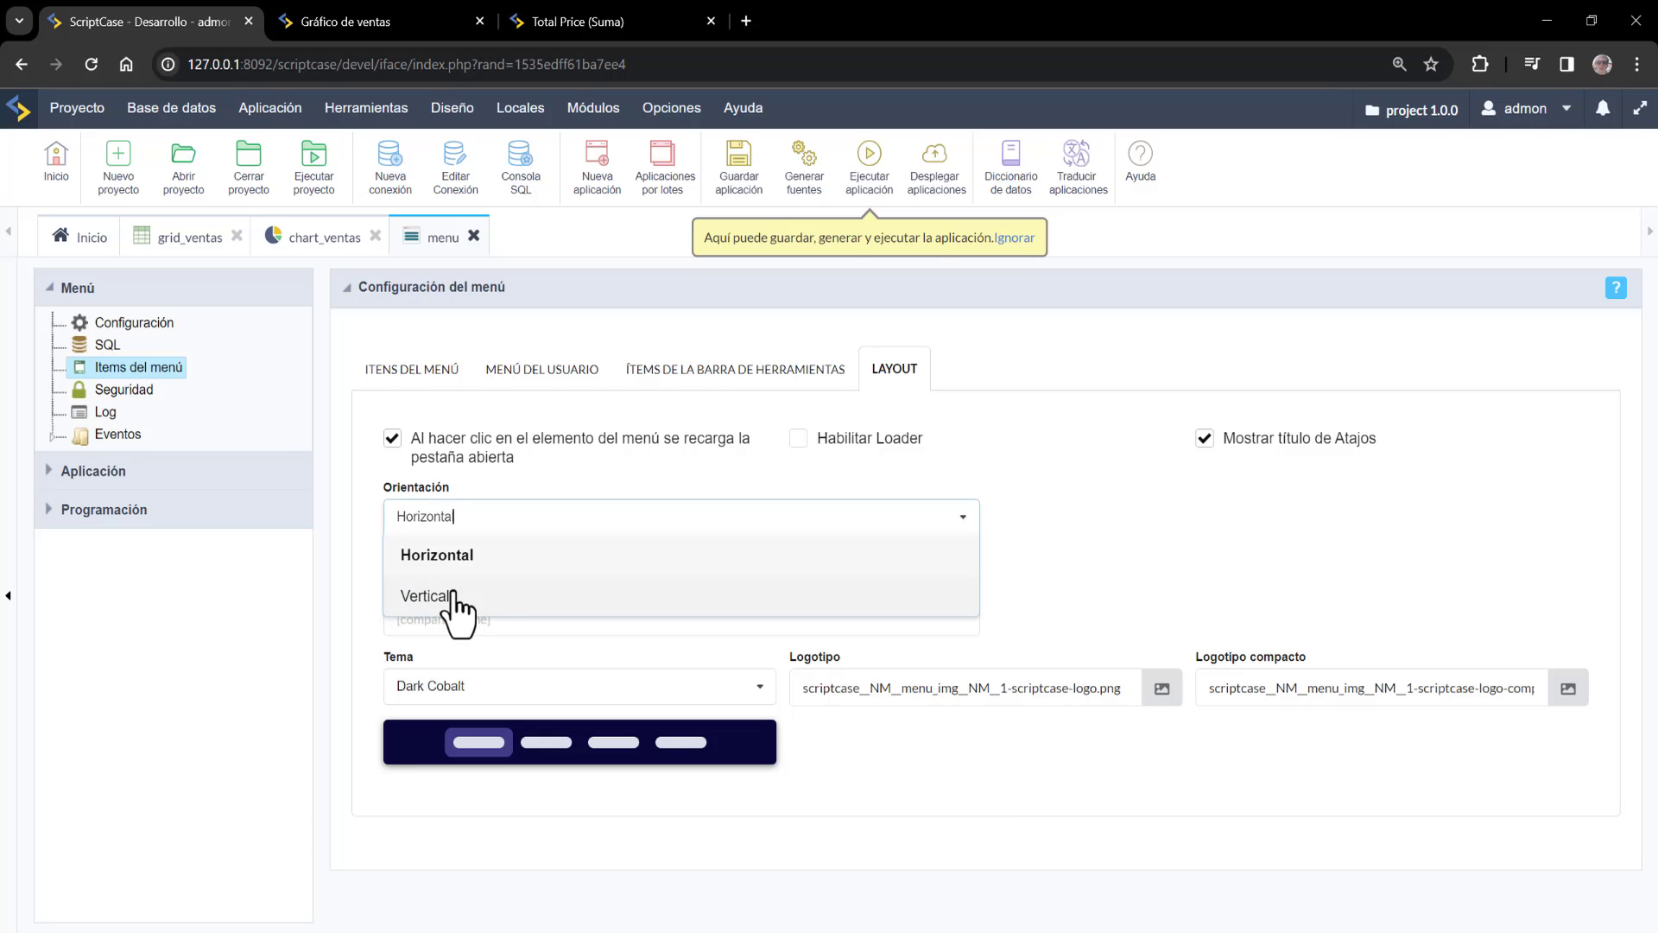
{"action": "left_click", "coordinate": [458, 594]}
Run the menu and open the Ventas chart, Información ventas form and Country-grouped ventas report as tabs
{"action": "left_click", "coordinate": [874, 177]}
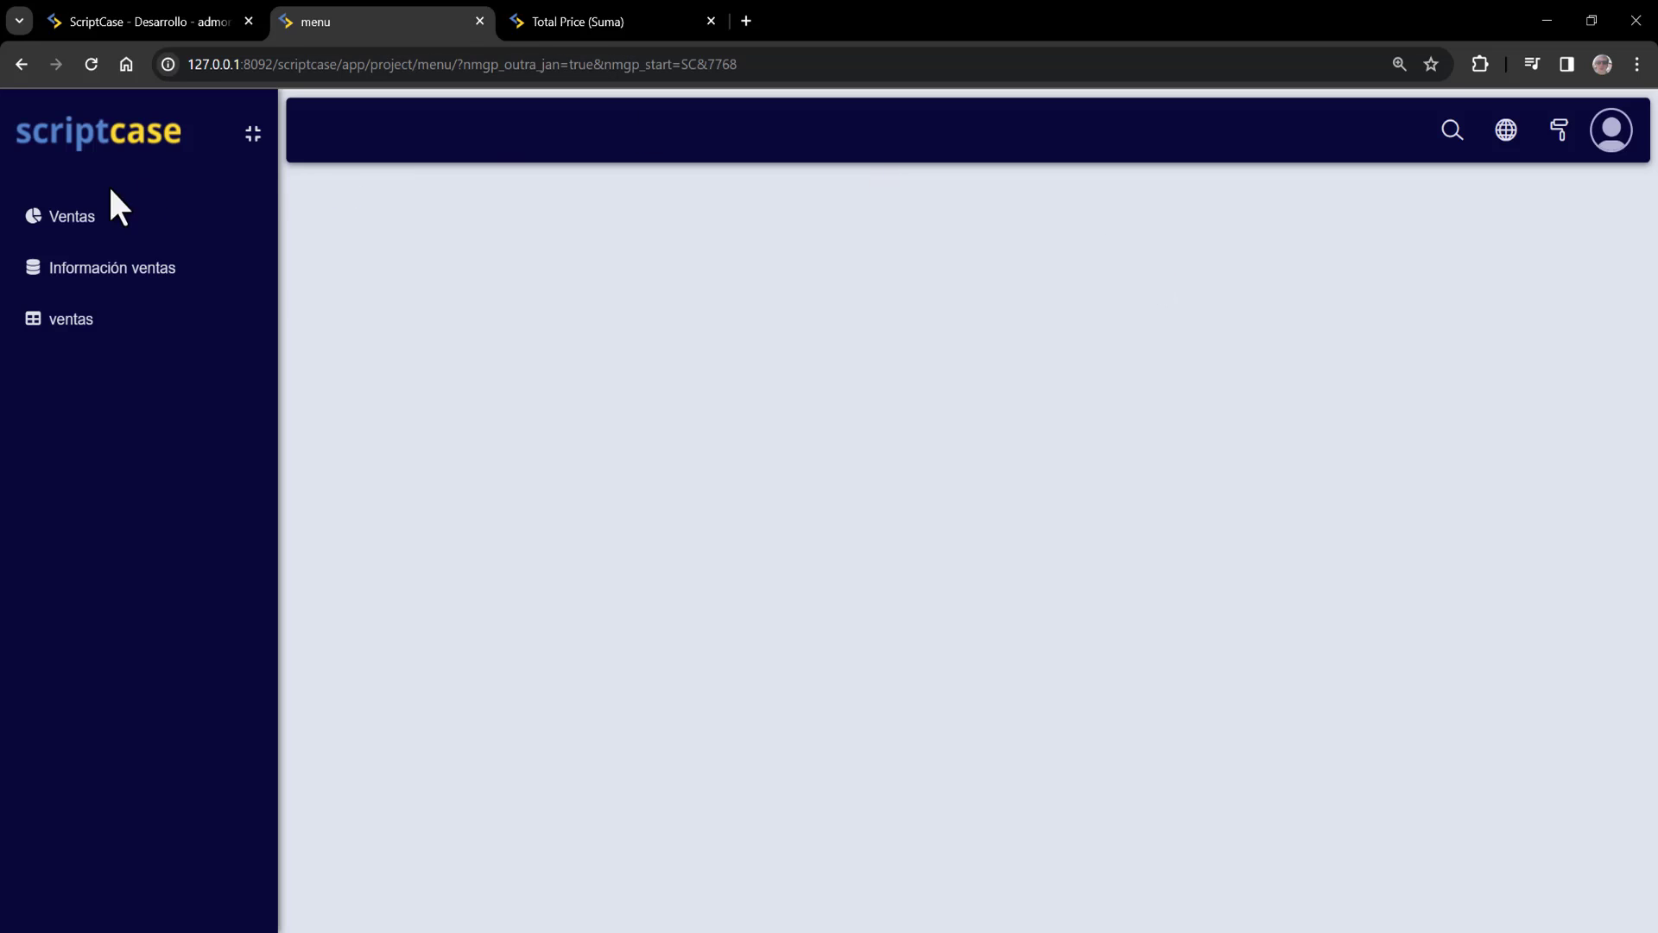
{"action": "left_click", "coordinate": [76, 221]}
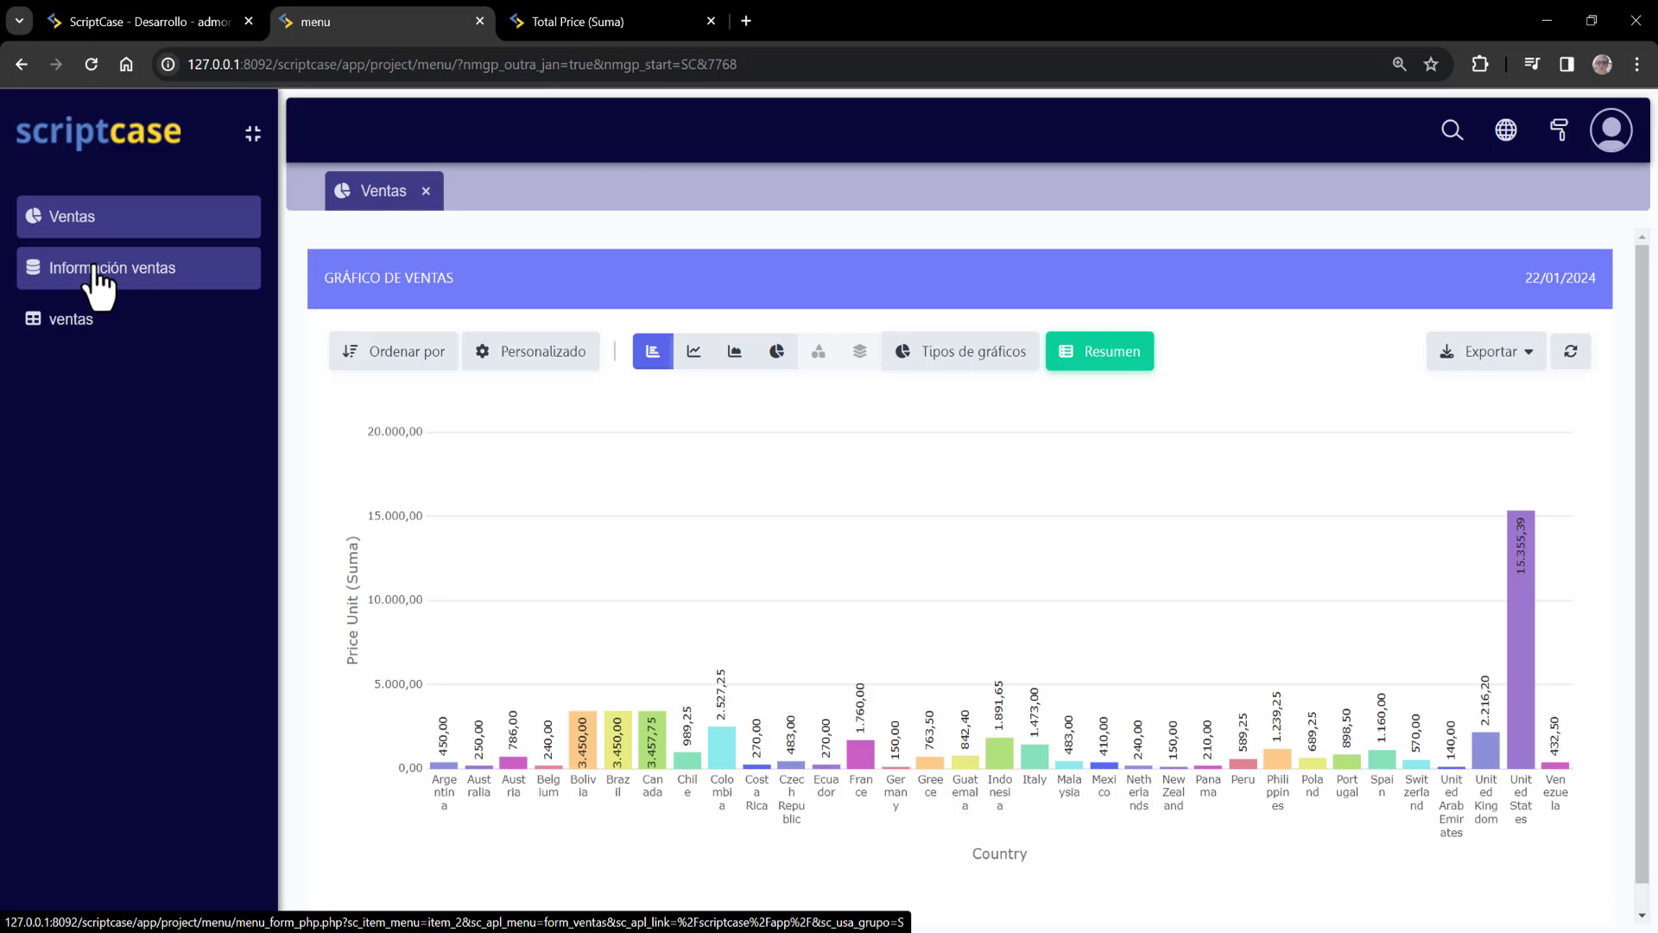
{"action": "left_click", "coordinate": [95, 269]}
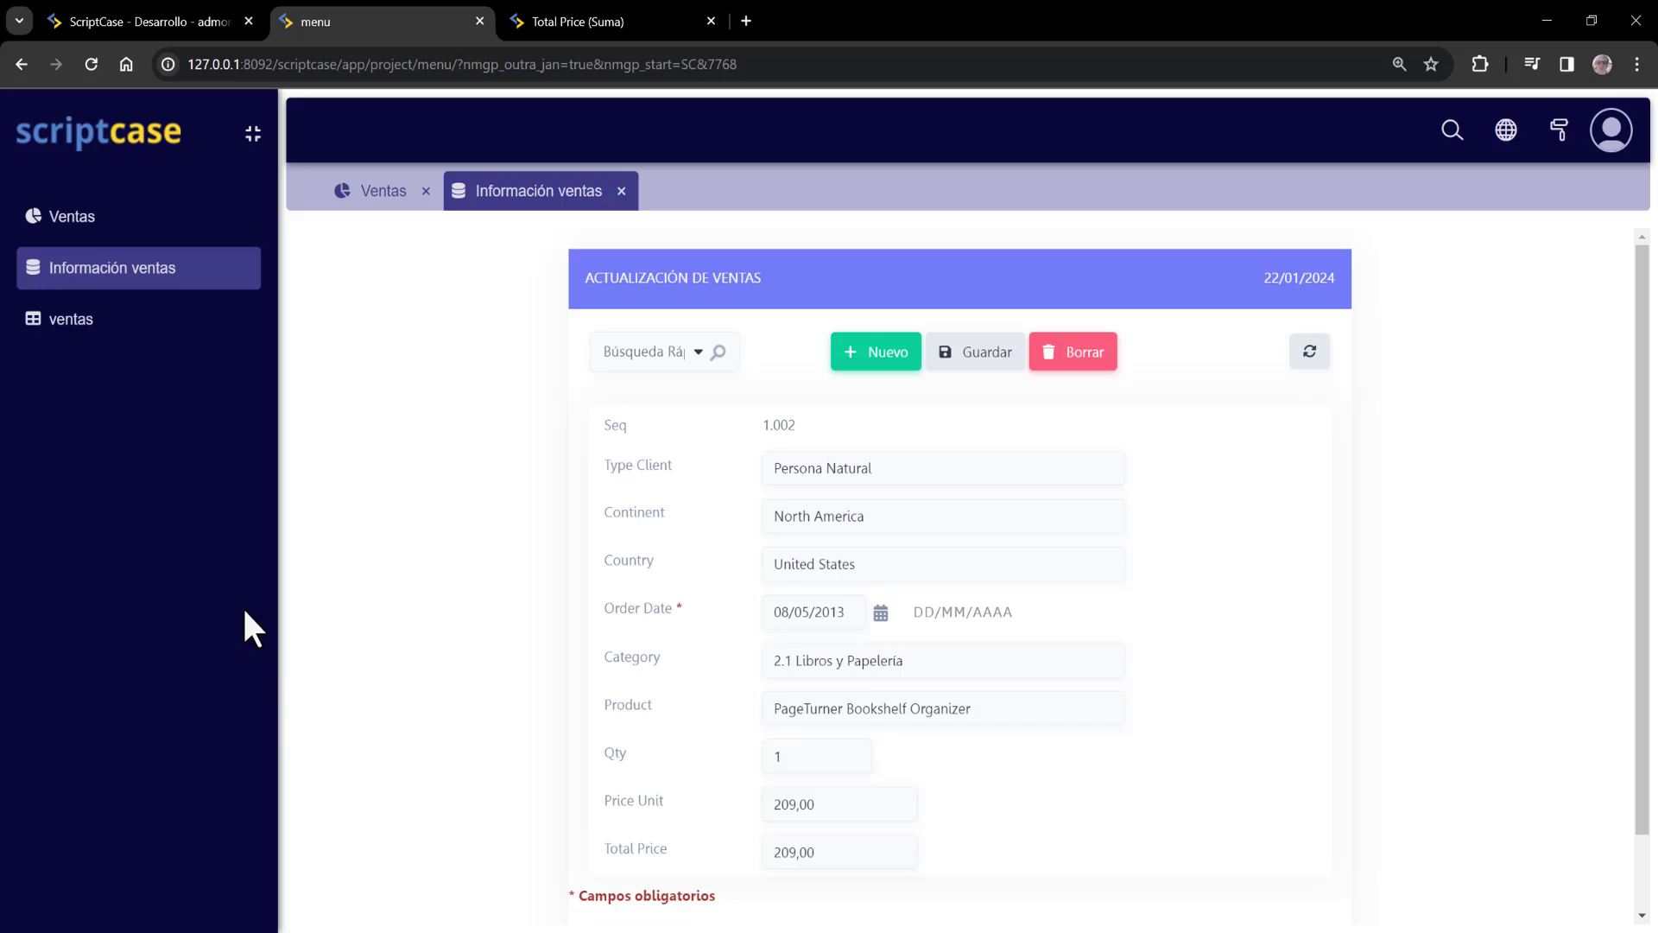
{"action": "left_click", "coordinate": [76, 321]}
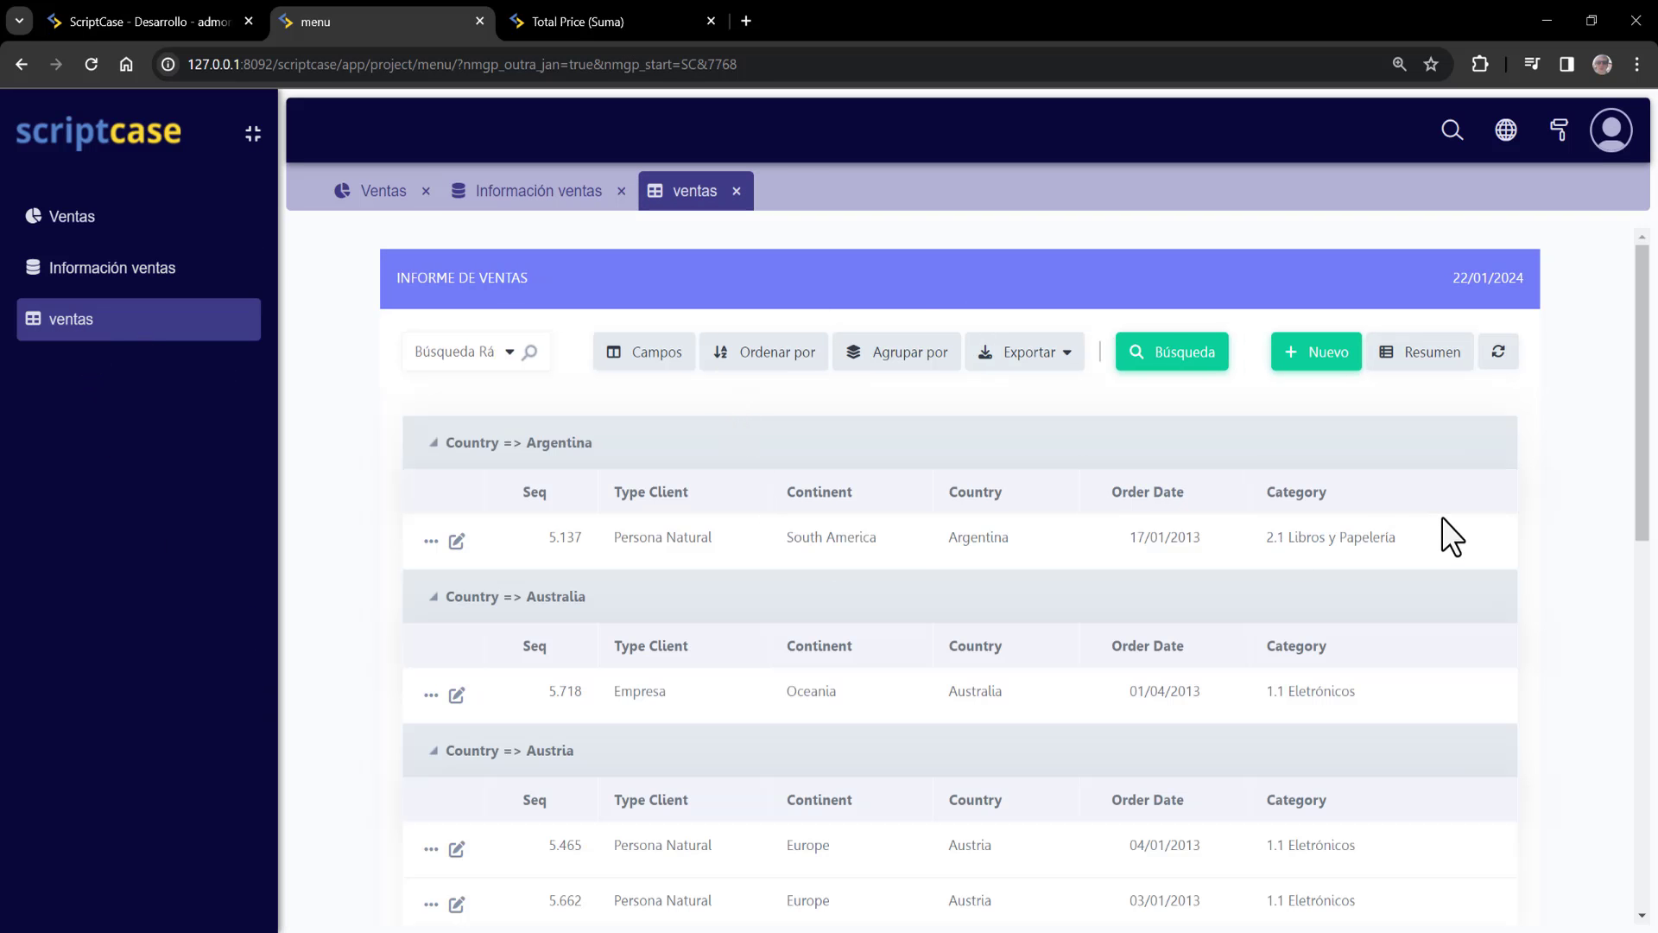
{"action": "scroll", "coordinate": [1443, 515], "scroll_direction": "down", "scroll_amount": 6}
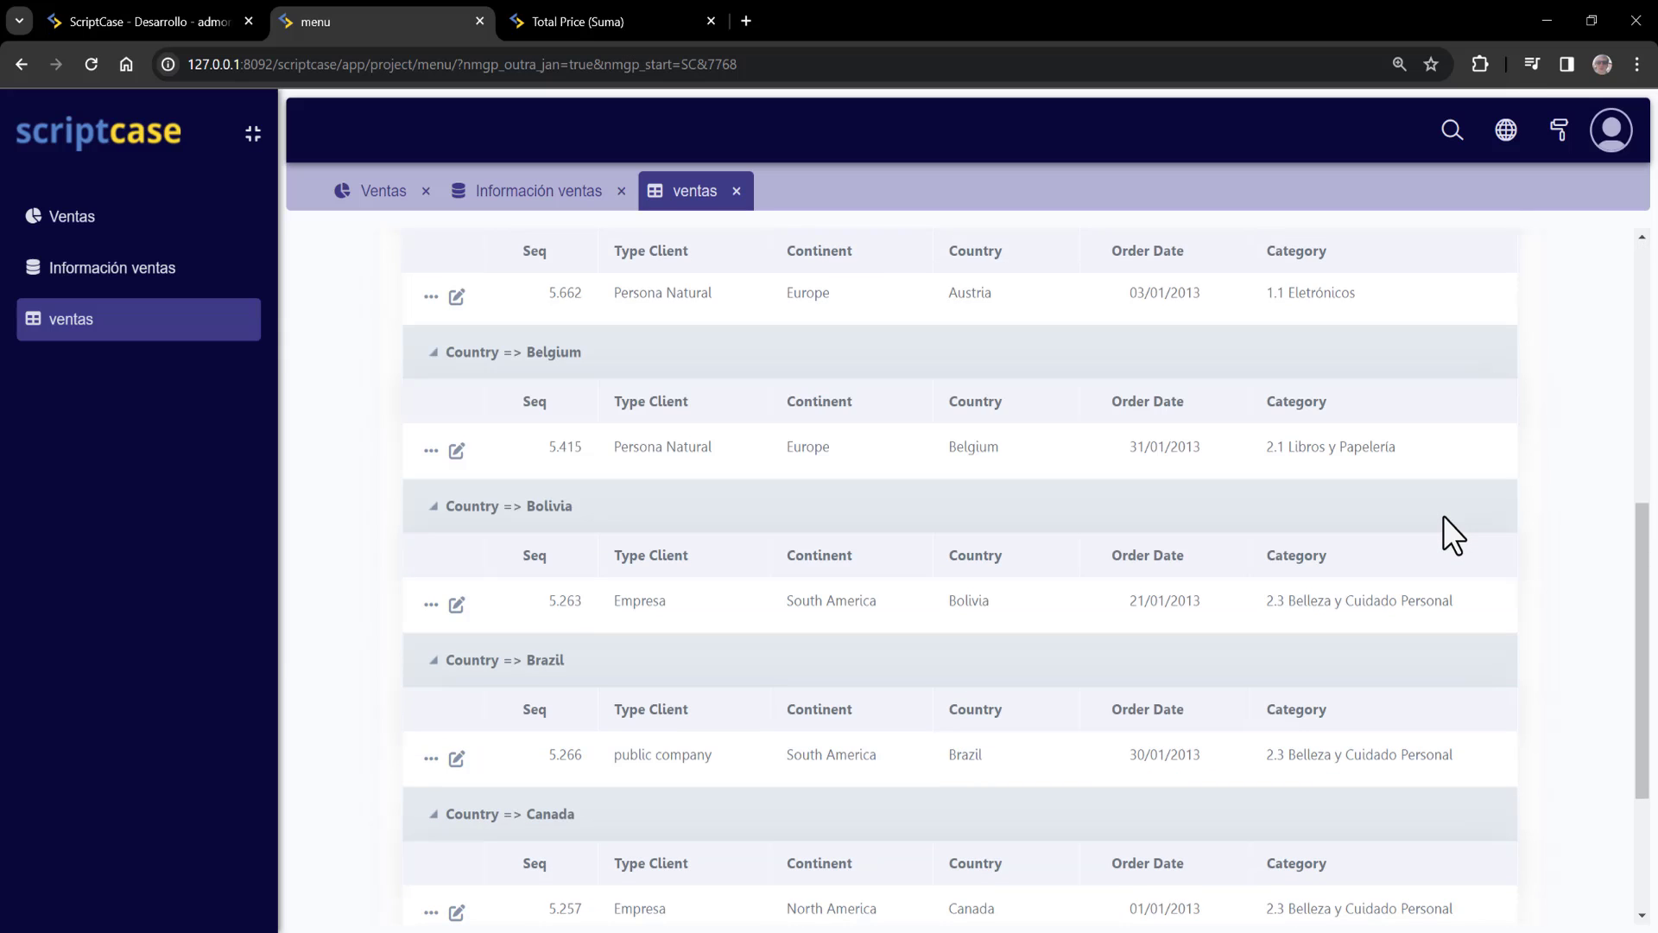
{"action": "scroll", "coordinate": [1444, 516], "scroll_direction": "up", "scroll_amount": 7}
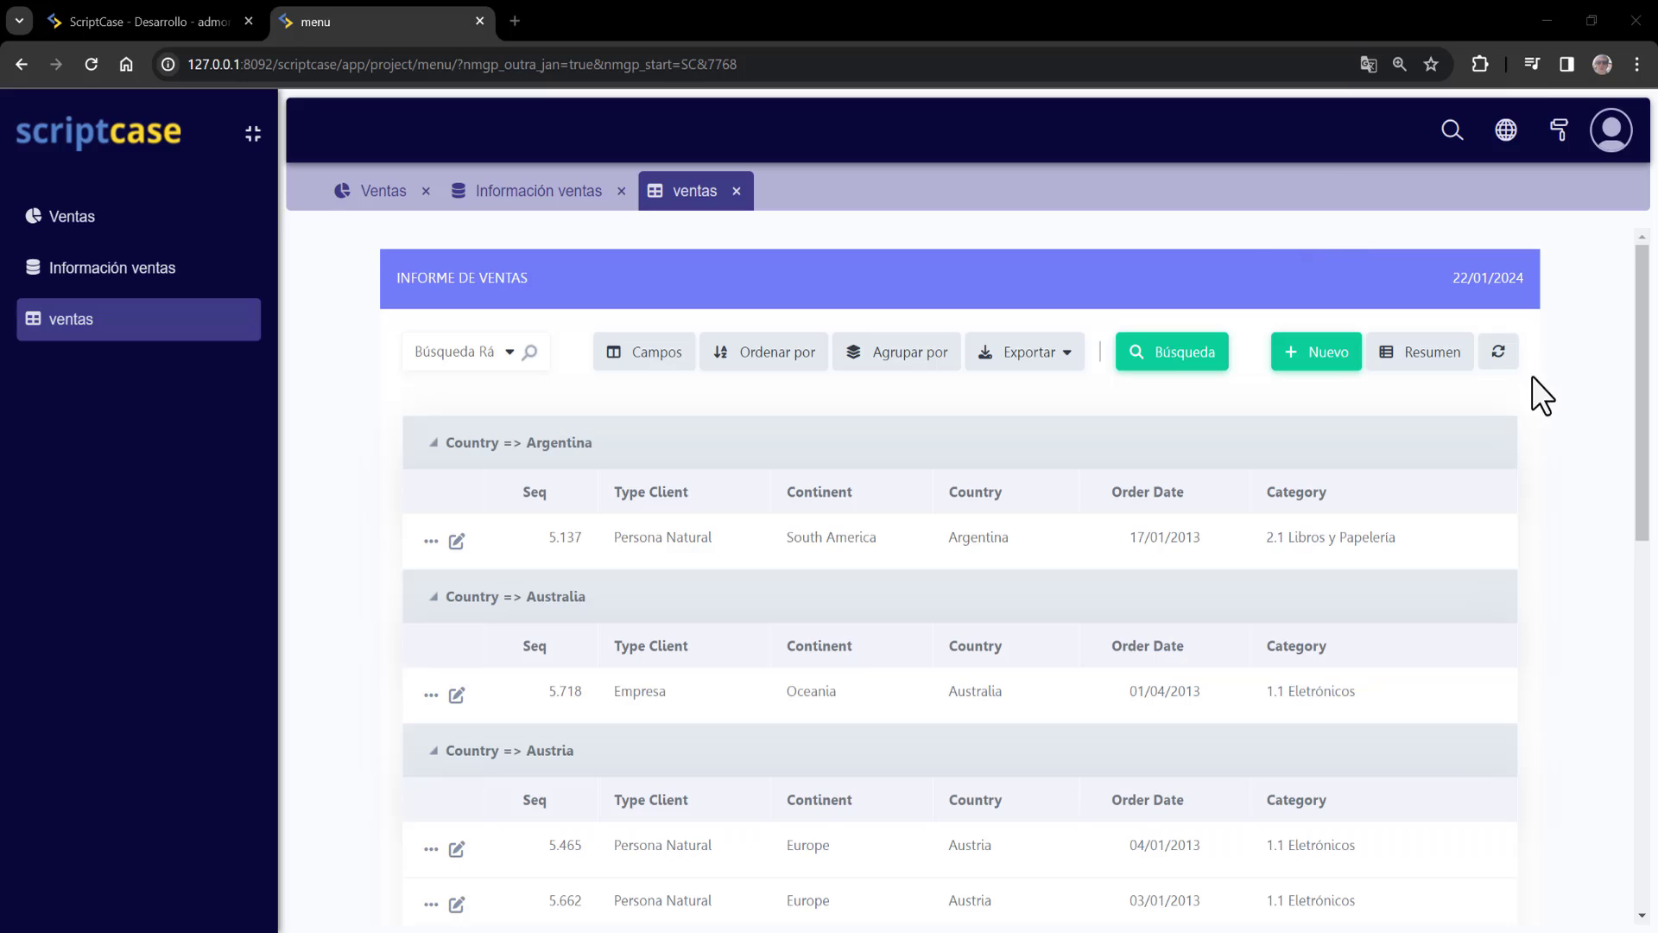
Reload the menu in DevTools' iPhone SE view and open Información ventas from the hamburger sidebar
{"action": "right_click", "coordinate": [1581, 360]}
{"action": "left_click", "coordinate": [821, 589]}
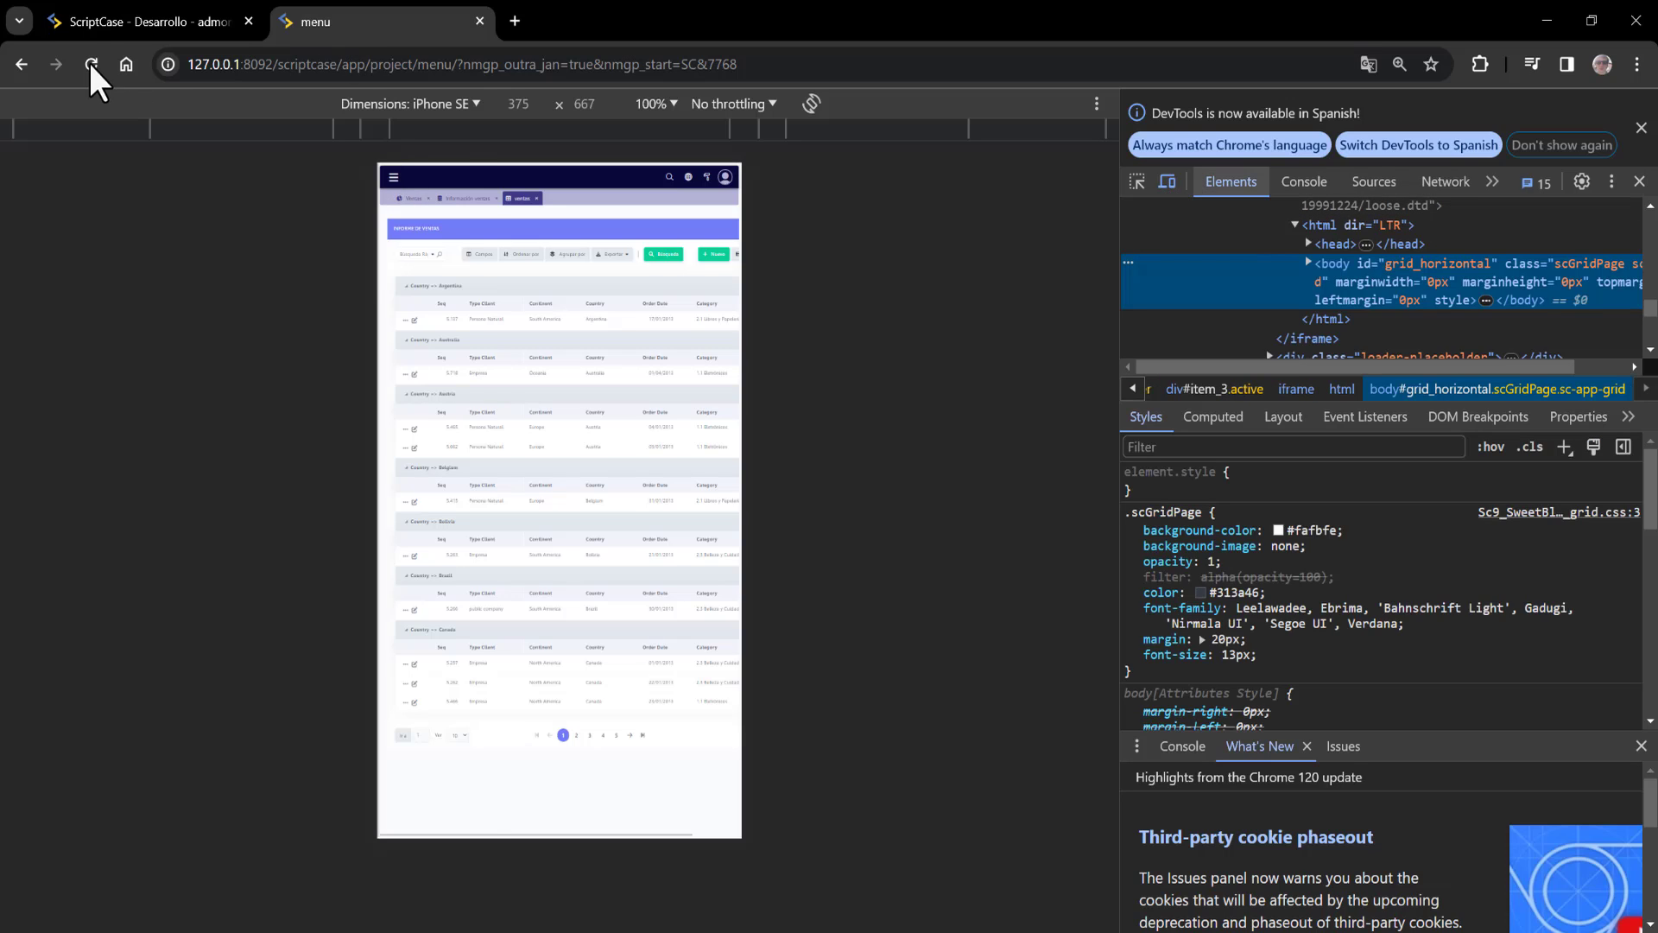
{"action": "left_click", "coordinate": [91, 65]}
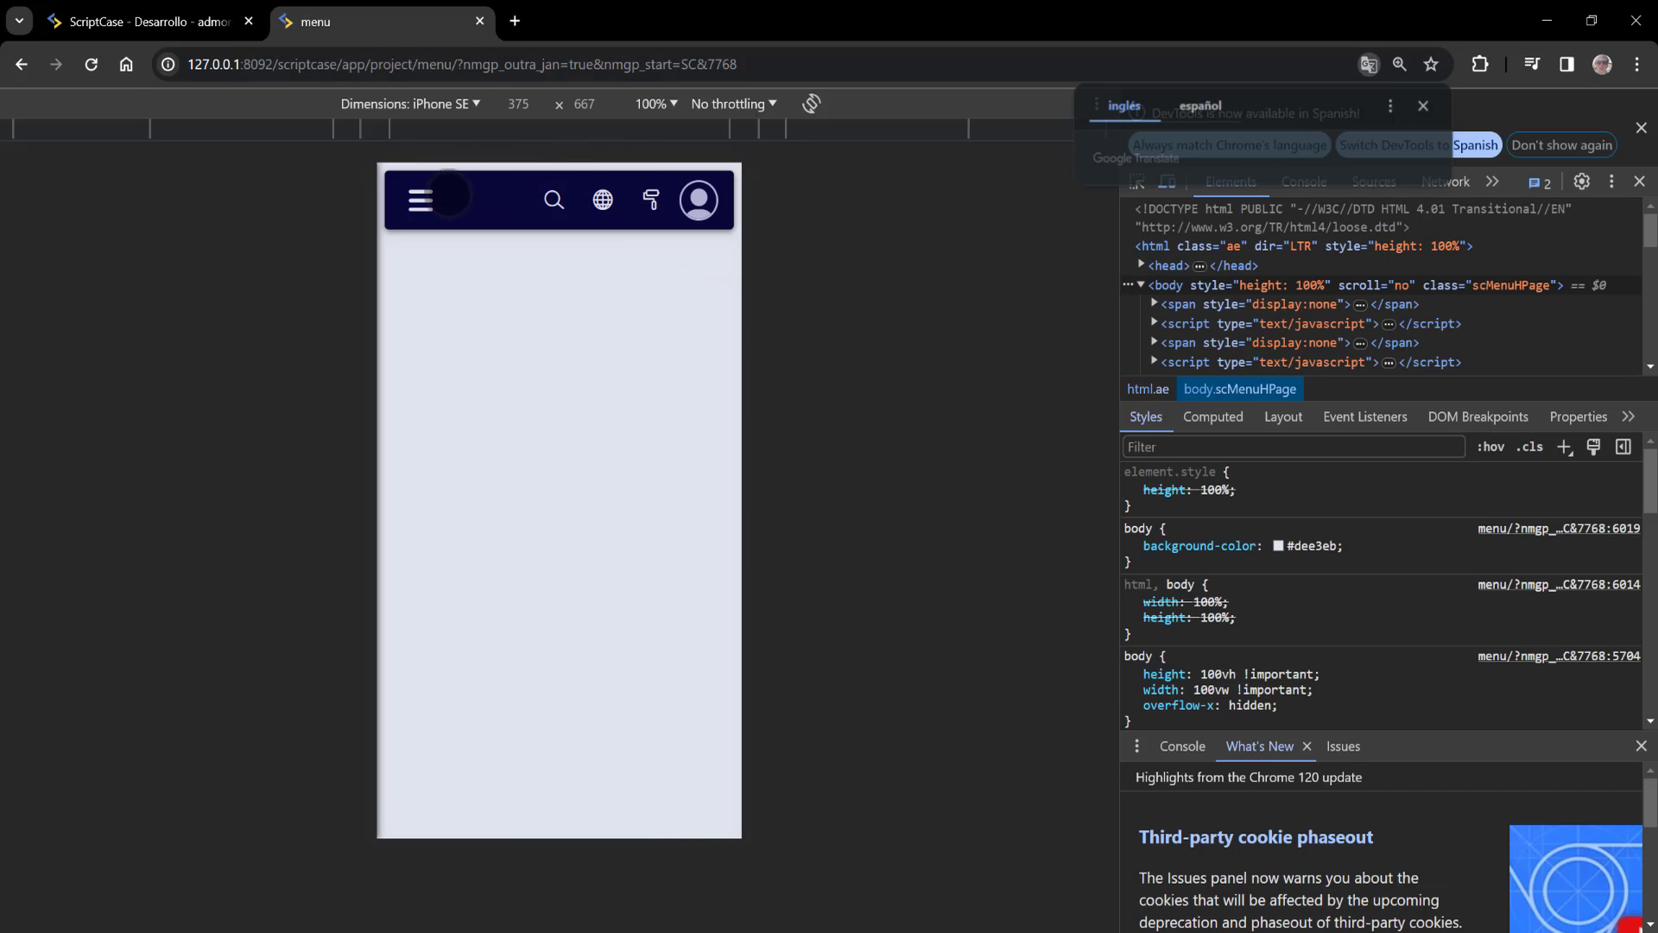
{"action": "left_click", "coordinate": [423, 199]}
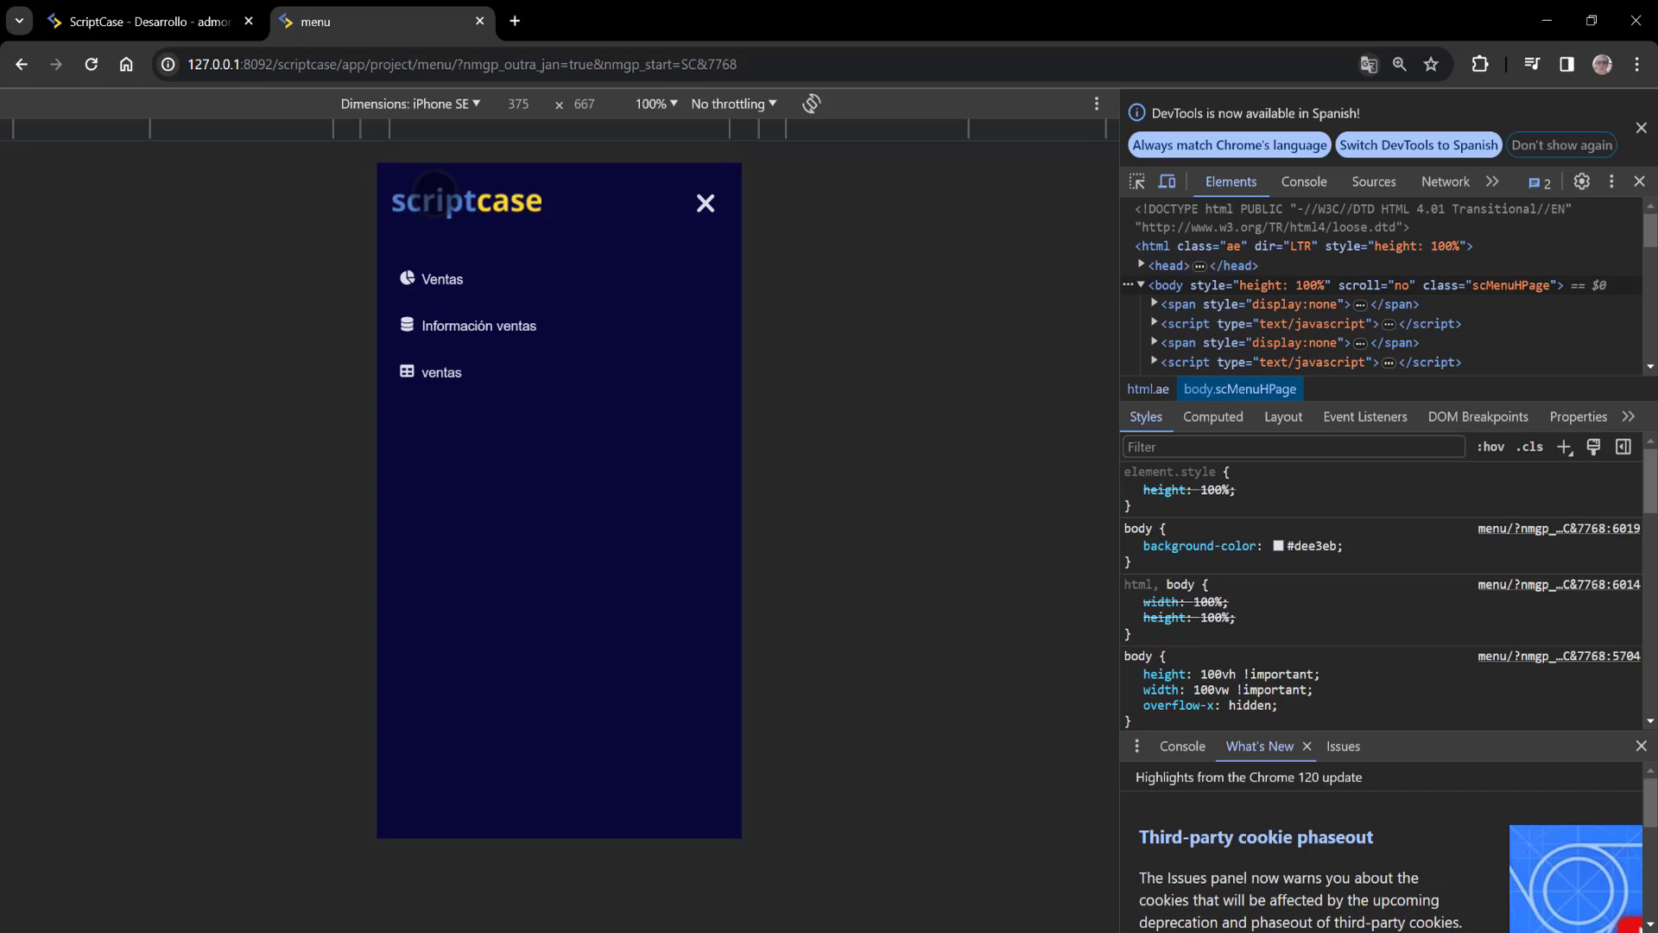
{"action": "left_click", "coordinate": [493, 325]}
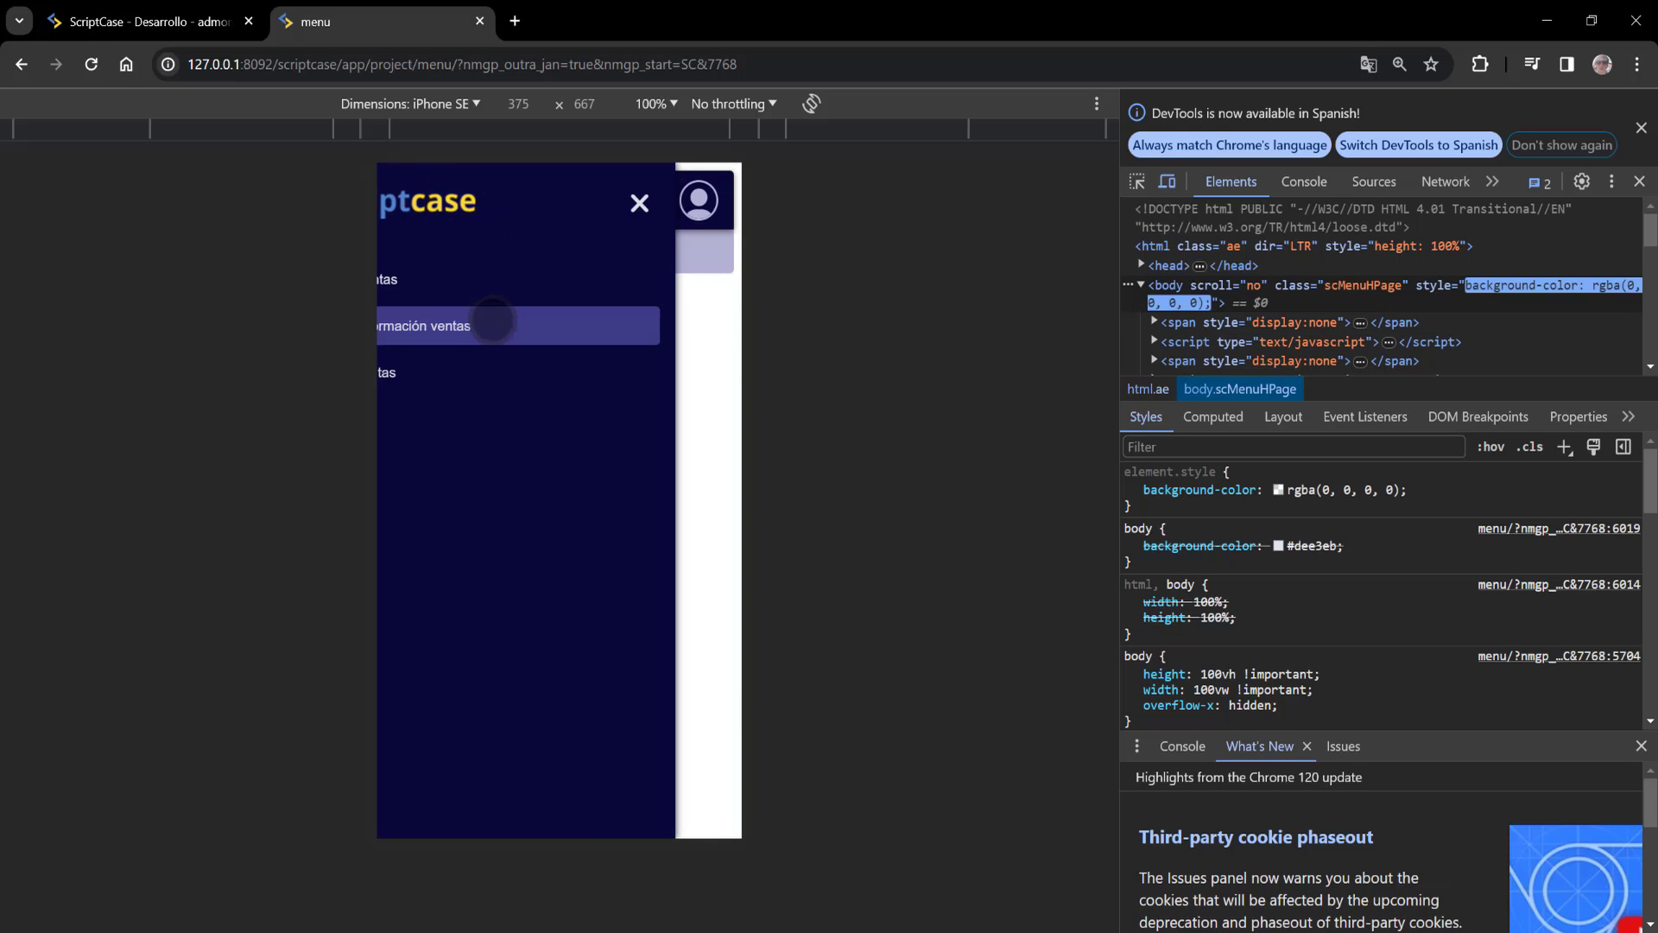